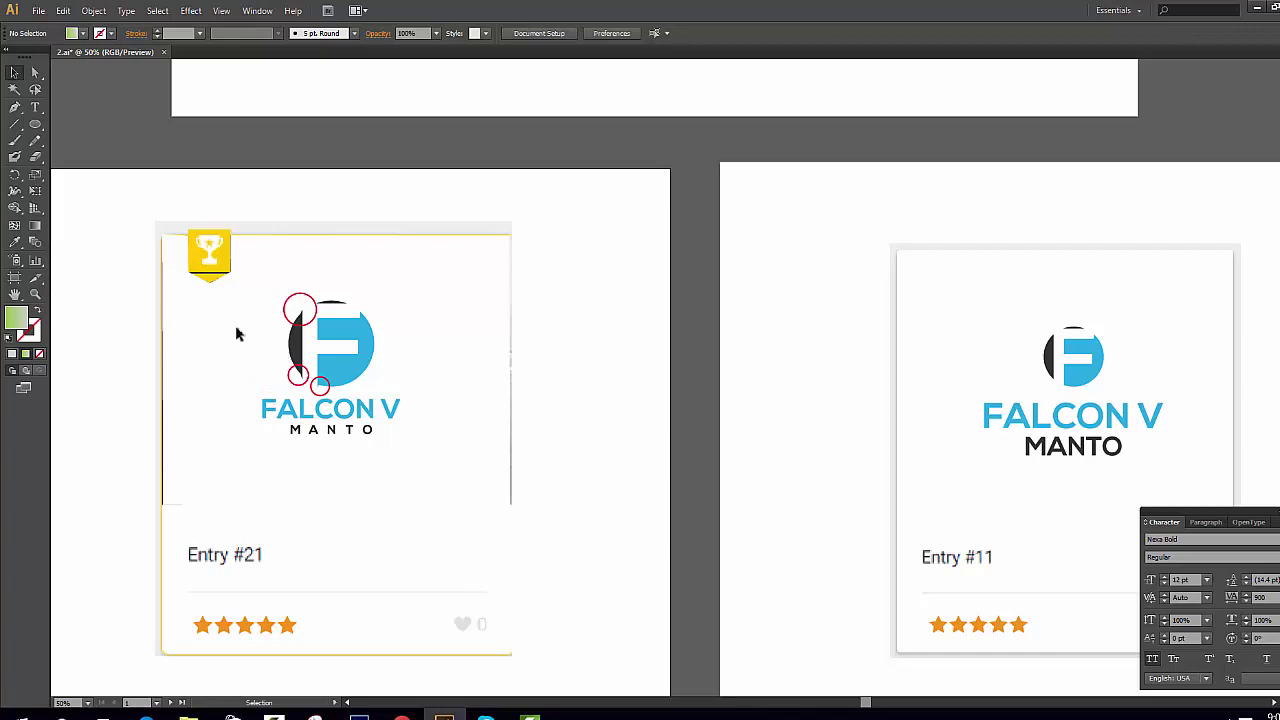
Step: Make the Entry #11 artboard active and select the Entry #21 logo pieces
{"action": "mouse_move", "coordinate": [1092, 492]}
{"action": "left_mouse_down"}
{"action": "mouse_move", "coordinate": [1006, 388]}
{"action": "mouse_move", "coordinate": [1088, 506]}
{"action": "left_mouse_up"}
{"action": "mouse_move", "coordinate": [191, 285]}
{"action": "left_mouse_down"}
{"action": "mouse_move", "coordinate": [402, 400]}
{"action": "mouse_move", "coordinate": [426, 400]}
{"action": "left_mouse_up"}
{"action": "scroll", "coordinate": [320, 393], "scroll_direction": "up", "scroll_amount": 4}
{"action": "scroll", "coordinate": [294, 392], "scroll_direction": "up", "scroll_amount": 4}
{"action": "scroll", "coordinate": [330, 430], "scroll_direction": "up", "scroll_amount": 1}
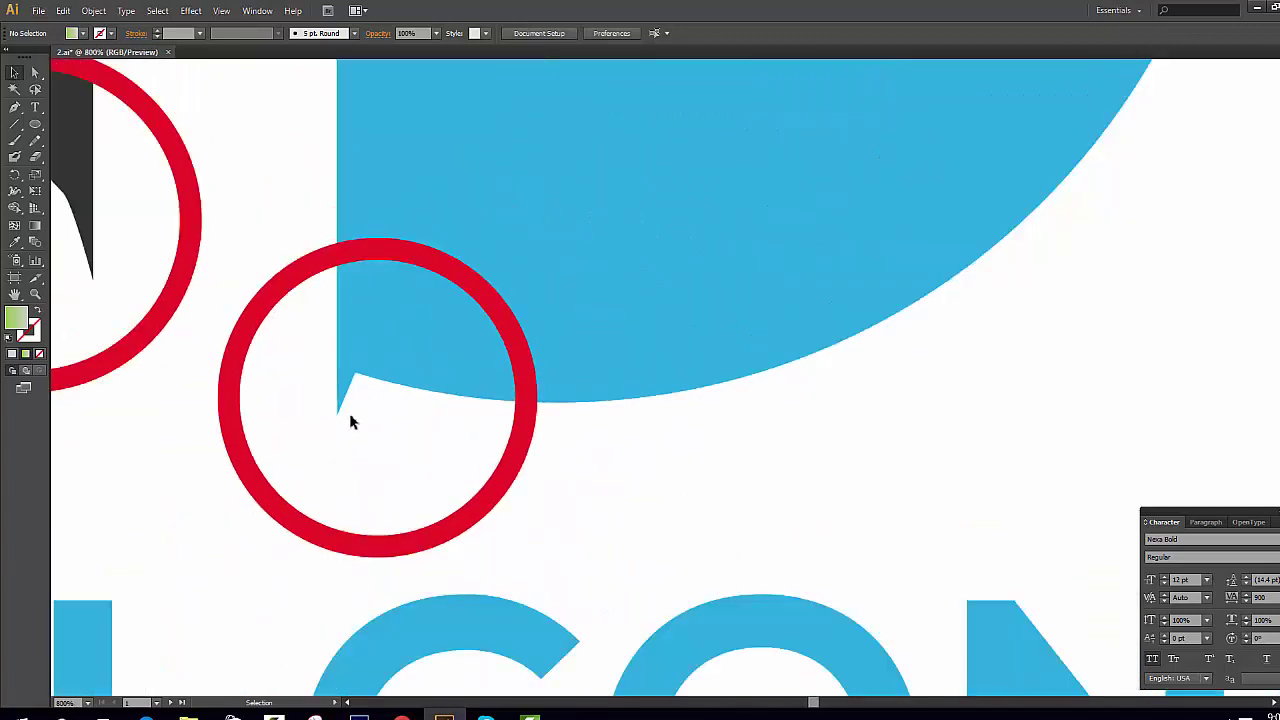
{"action": "scroll", "coordinate": [349, 413], "scroll_direction": "down", "scroll_amount": 5}
Step: Pan and zoom across the artboards over to the Entry #21 card
{"action": "mouse_move", "coordinate": [681, 441]}
{"action": "left_mouse_down"}
{"action": "mouse_move", "coordinate": [317, 408]}
{"action": "mouse_move", "coordinate": [274, 433]}
{"action": "left_mouse_up"}
{"action": "scroll", "coordinate": [971, 429], "scroll_direction": "down", "scroll_amount": 3}
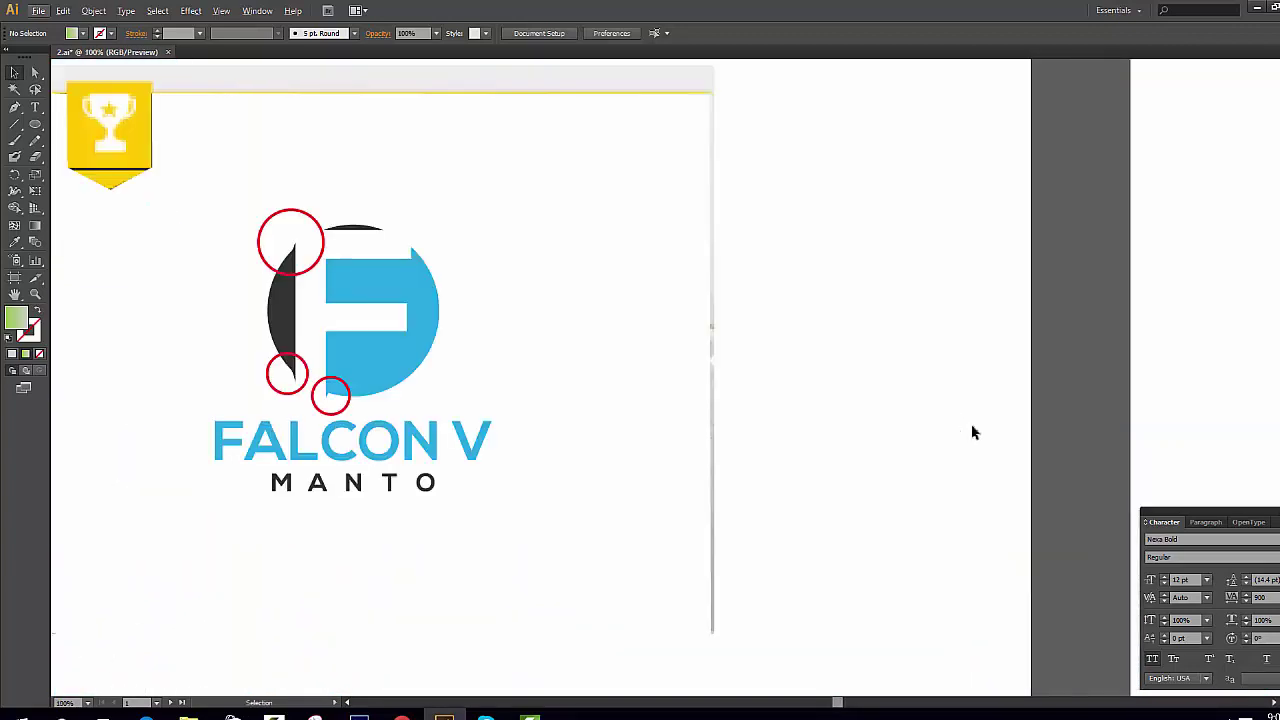
{"action": "scroll", "coordinate": [357, 423], "scroll_direction": "down", "scroll_amount": 1}
{"action": "scroll", "coordinate": [931, 434], "scroll_direction": "up", "scroll_amount": 1}
{"action": "scroll", "coordinate": [1048, 441], "scroll_direction": "up", "scroll_amount": 3}
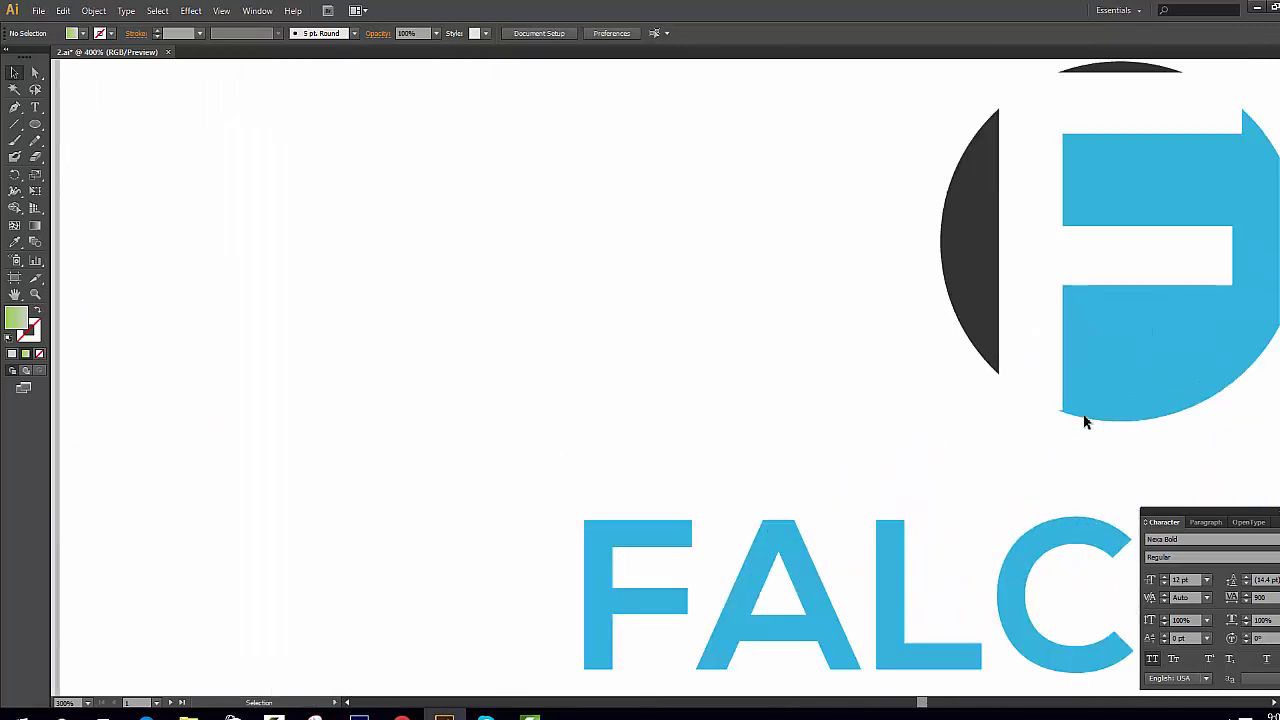
{"action": "scroll", "coordinate": [1086, 420], "scroll_direction": "up", "scroll_amount": 5}
{"action": "scroll", "coordinate": [1031, 411], "scroll_direction": "up", "scroll_amount": 4}
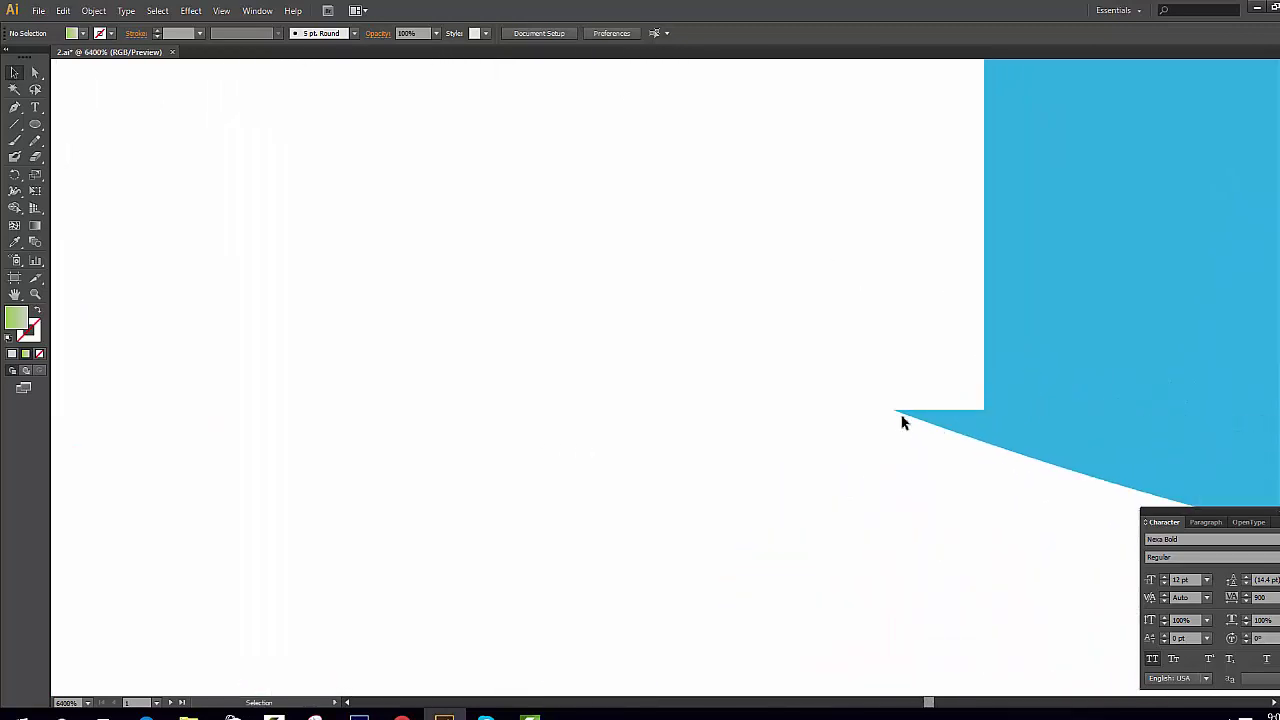
{"action": "scroll", "coordinate": [937, 443], "scroll_direction": "down", "scroll_amount": 10}
{"action": "scroll", "coordinate": [914, 480], "scroll_direction": "down", "scroll_amount": 3}
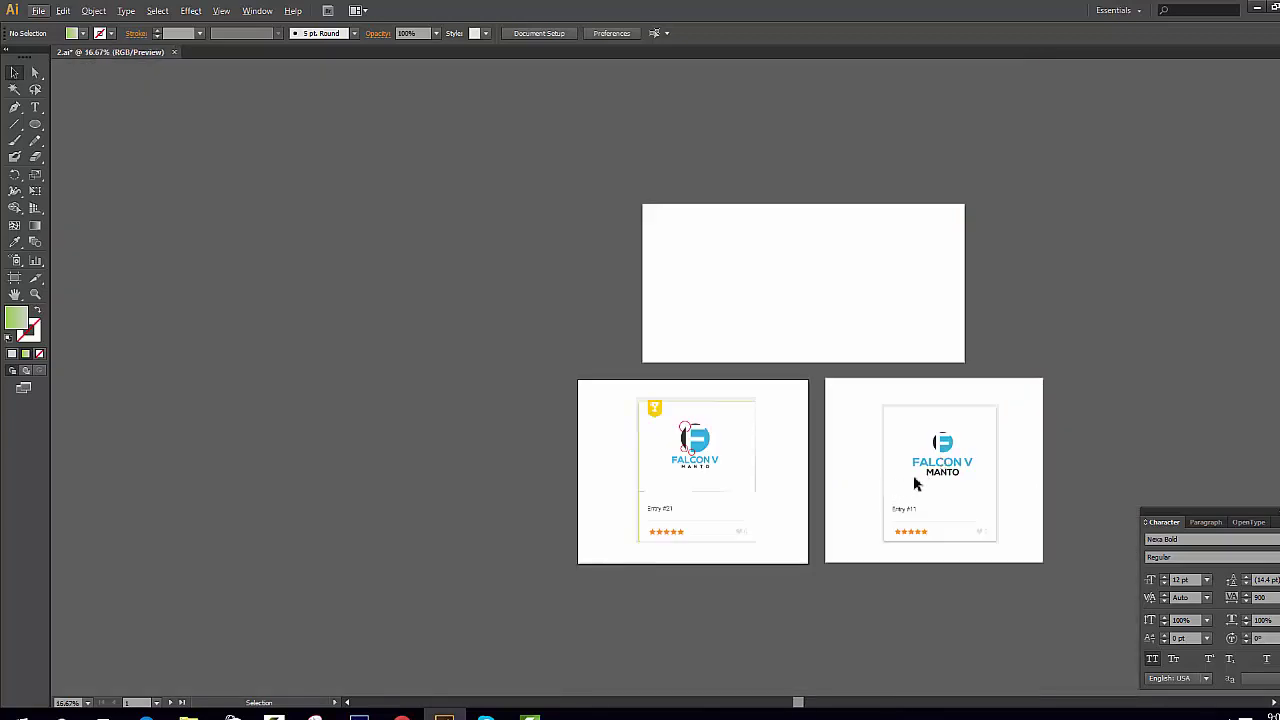
{"action": "scroll", "coordinate": [957, 477], "scroll_direction": "up", "scroll_amount": 3}
{"action": "left_click_drag", "start_coordinate": [420, 473], "coordinate": [886, 366]}
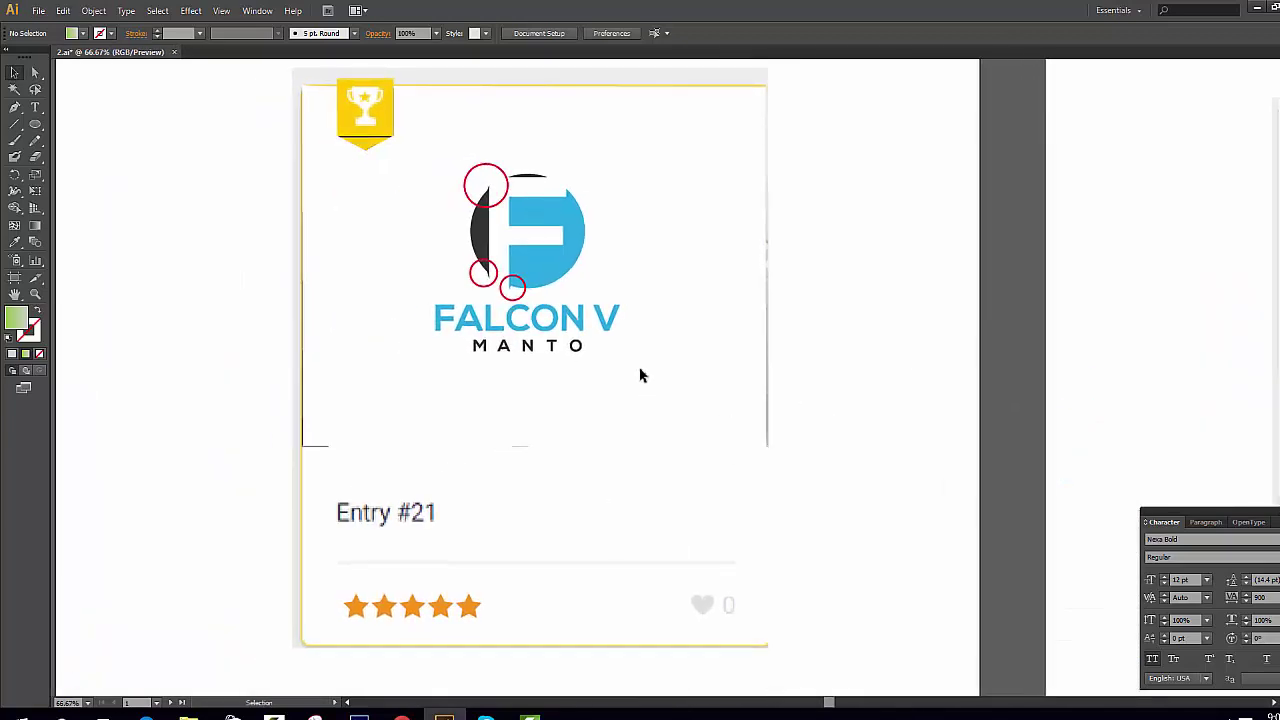
{"action": "scroll", "coordinate": [519, 309], "scroll_direction": "up", "scroll_amount": 2}
{"action": "scroll", "coordinate": [519, 309], "scroll_direction": "up", "scroll_amount": 1}
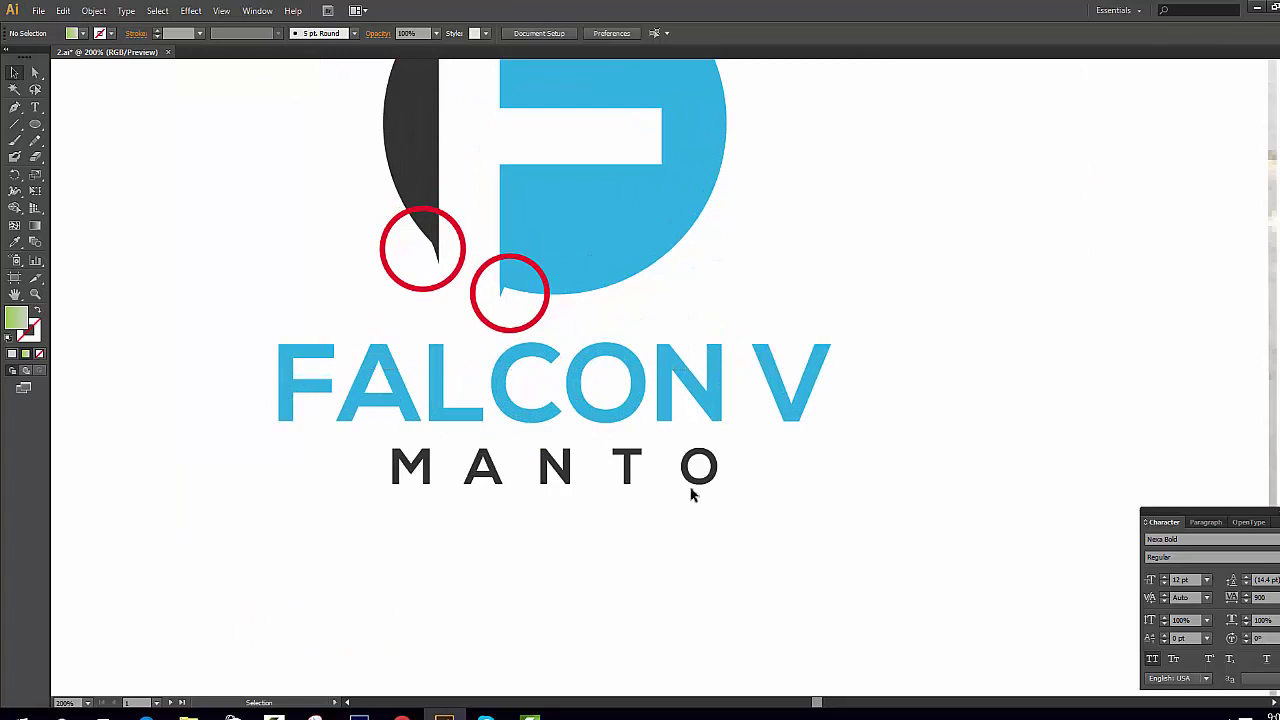
{"action": "scroll", "coordinate": [586, 357], "scroll_direction": "up", "scroll_amount": 2}
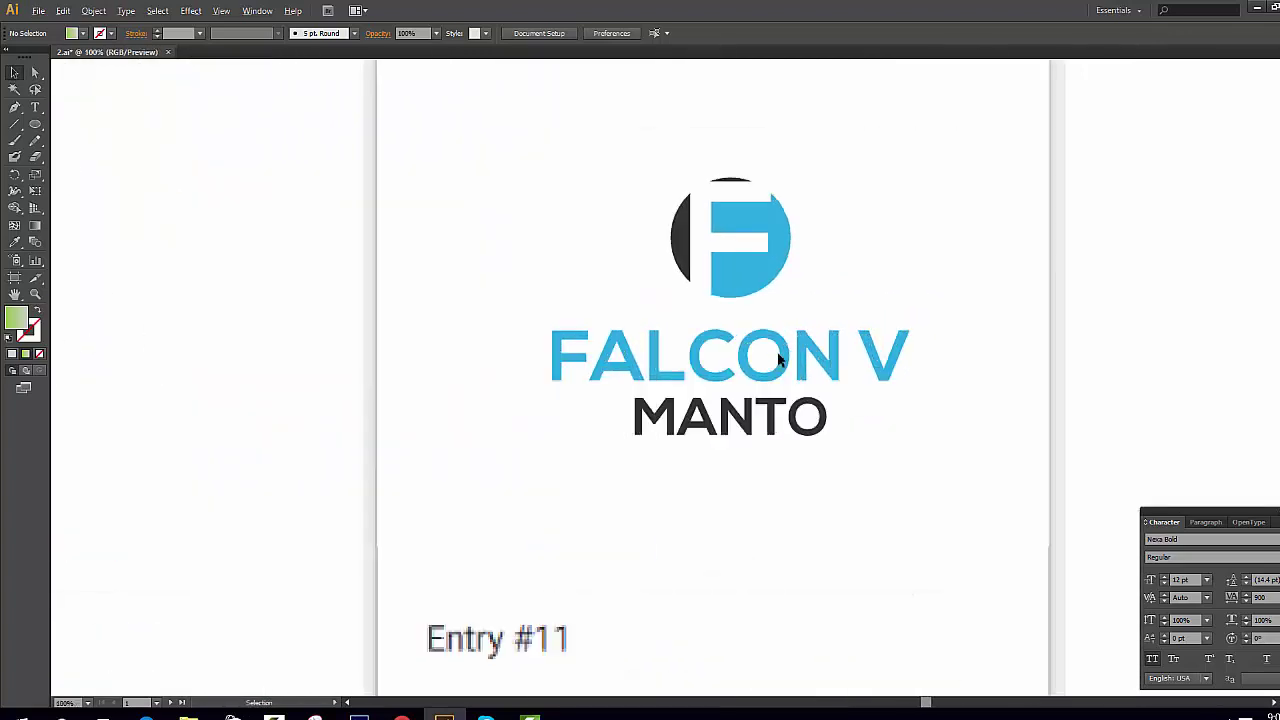
{"action": "scroll", "coordinate": [907, 338], "scroll_direction": "up", "scroll_amount": 2}
{"action": "scroll", "coordinate": [898, 228], "scroll_direction": "down", "scroll_amount": 3}
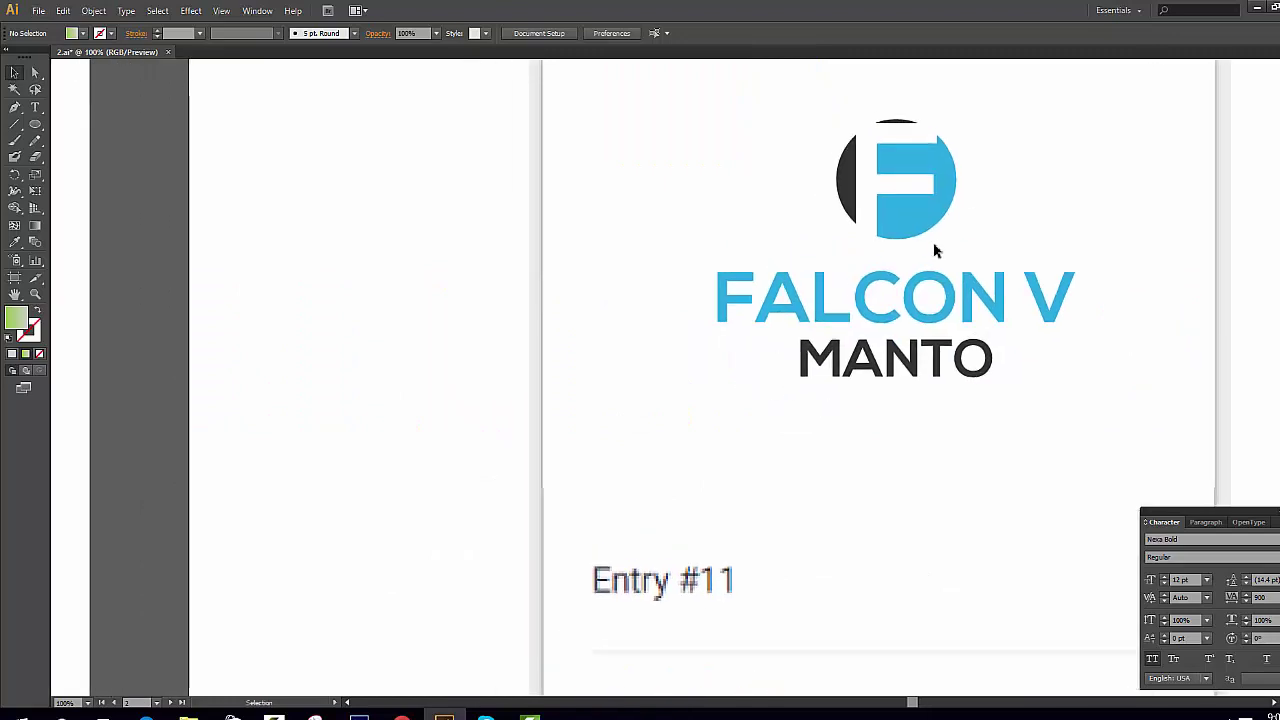
{"action": "scroll", "coordinate": [937, 257], "scroll_direction": "down", "scroll_amount": 4}
{"action": "scroll", "coordinate": [917, 262], "scroll_direction": "up", "scroll_amount": 2}
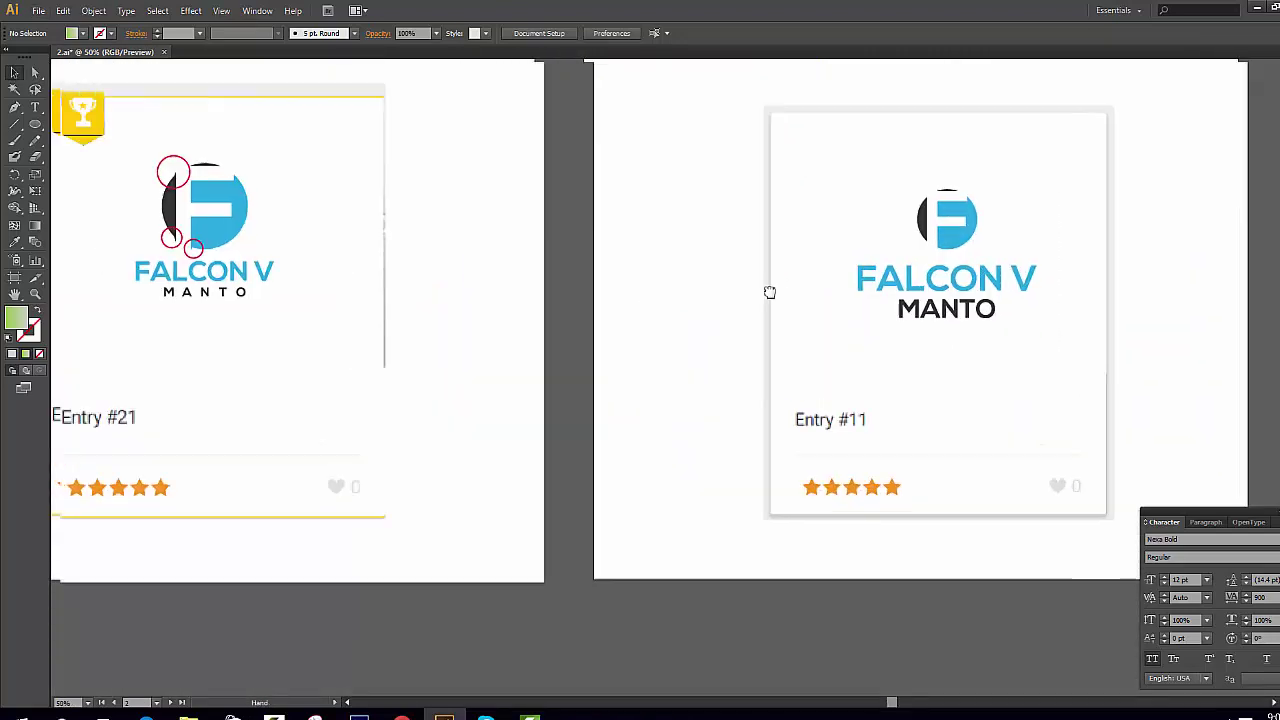
{"action": "scroll", "coordinate": [840, 358], "scroll_direction": "left", "scroll_amount": 5}
Step: Select the Entry #21 logo, then the Entry #11 logo and text, then the logo artwork
{"action": "left_click_drag", "start_coordinate": [520, 405], "coordinate": [320, 180]}
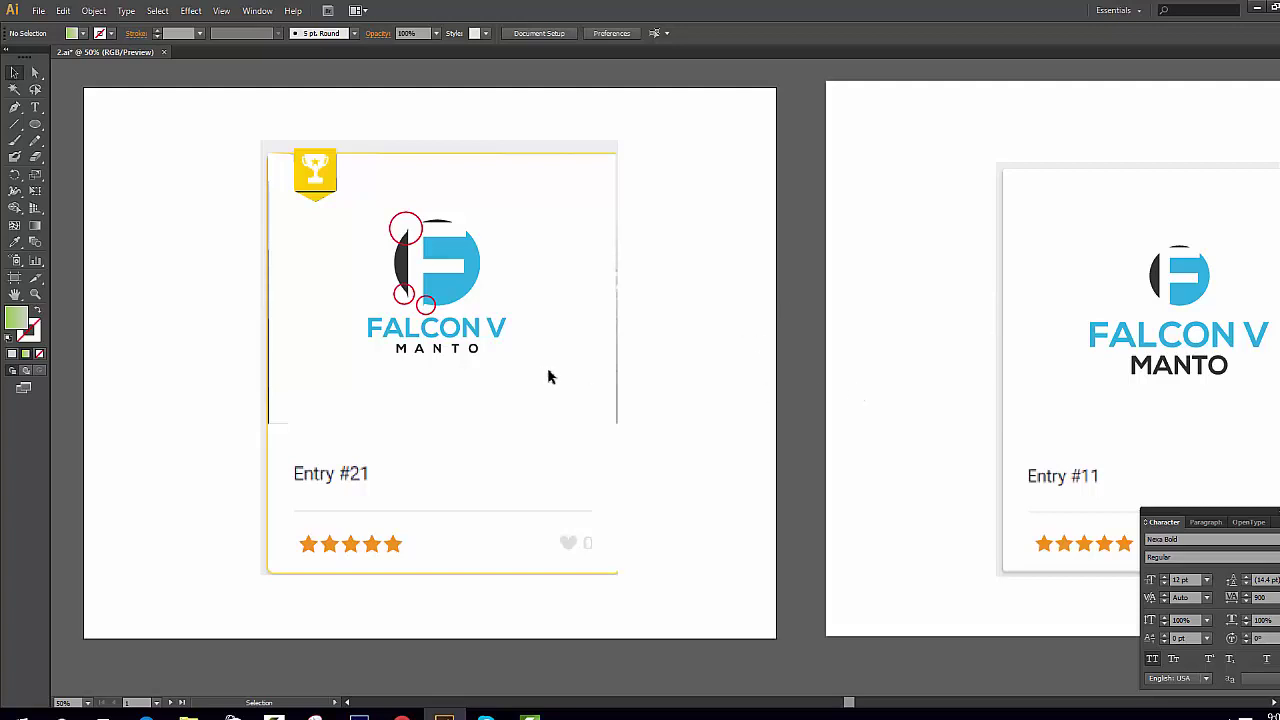
{"action": "left_click", "coordinate": [1220, 386]}
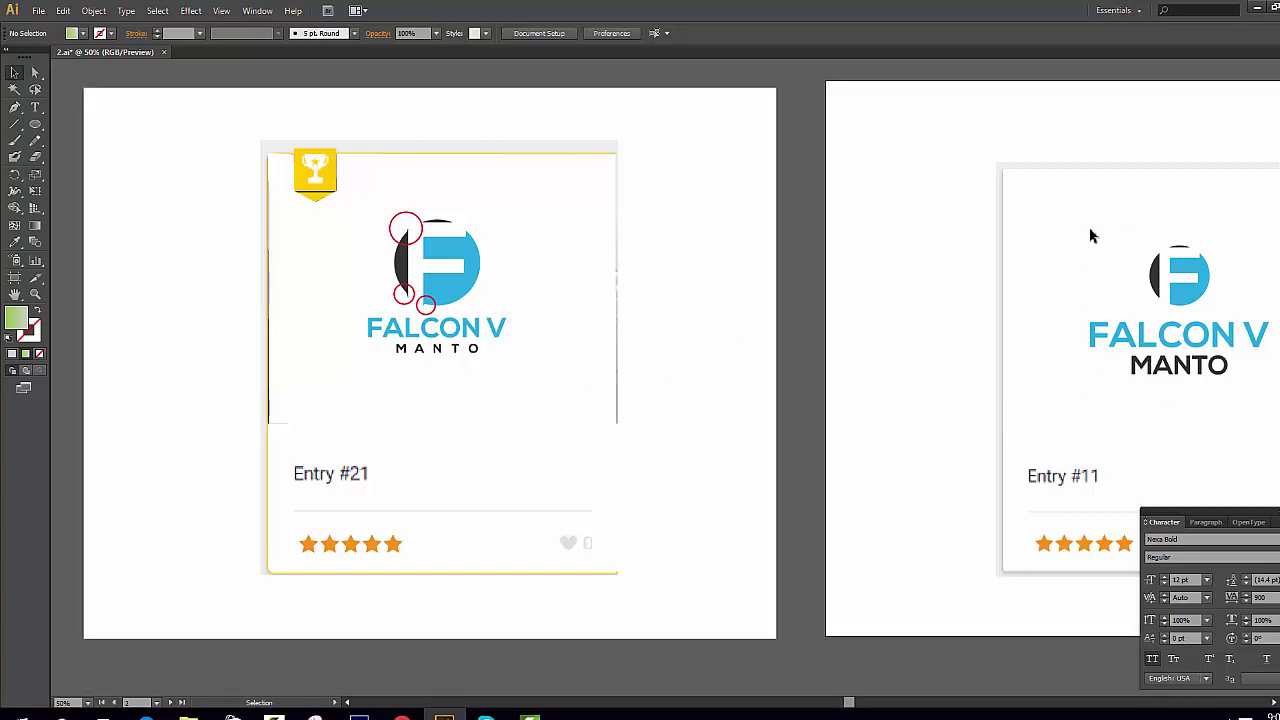
{"action": "left_click_drag", "start_coordinate": [1058, 234], "coordinate": [1252, 416]}
{"action": "left_click_drag", "start_coordinate": [328, 197], "coordinate": [545, 400]}
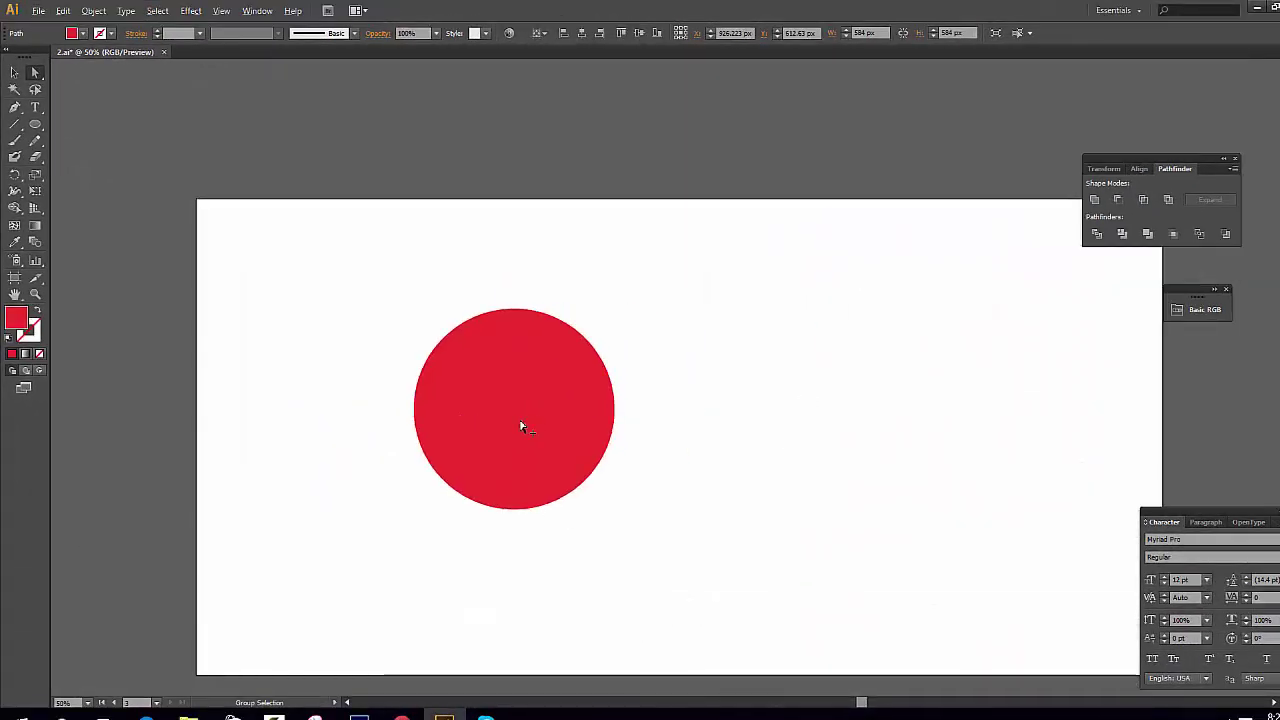
Step: Alt-drag six copies of the red circle into an overlapping cloud cluster
{"action": "left_click_drag", "start_coordinate": [520, 427], "coordinate": [646, 410]}
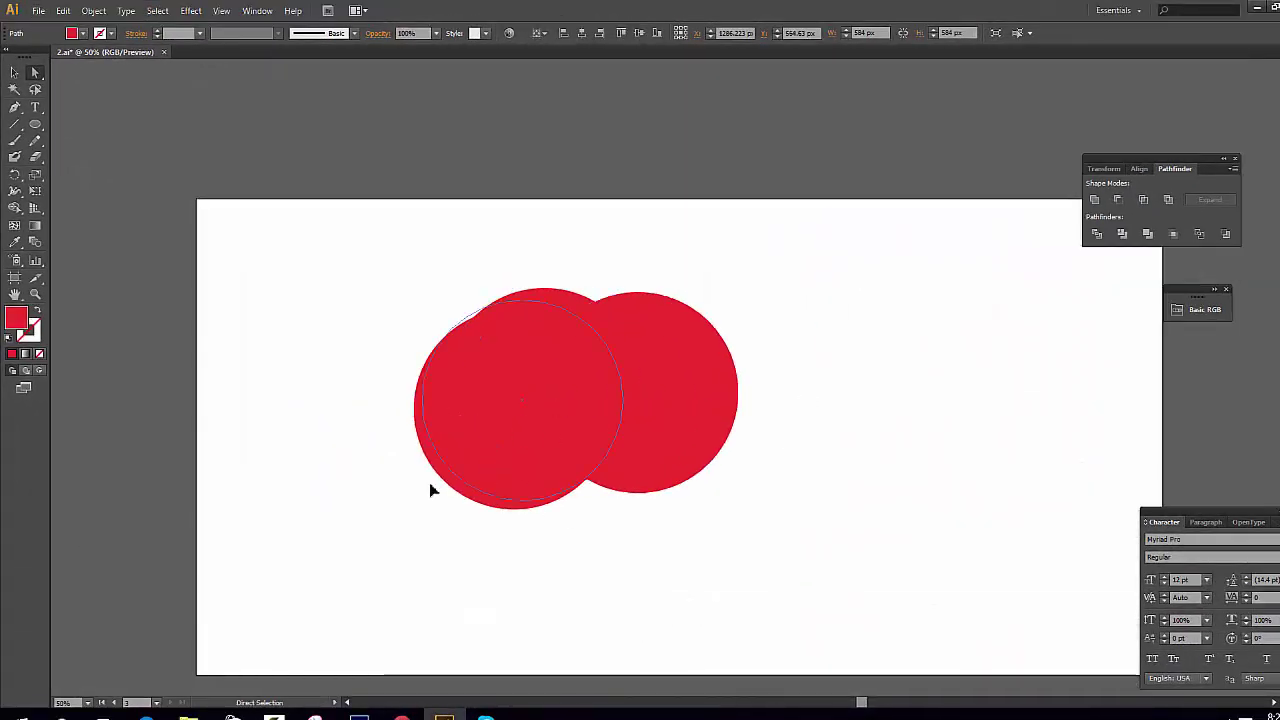
{"action": "left_click_drag", "start_coordinate": [429, 491], "coordinate": [340, 505]}
{"action": "left_click_drag", "start_coordinate": [537, 351], "coordinate": [406, 328]}
{"action": "left_click_drag", "start_coordinate": [634, 417], "coordinate": [786, 421]}
{"action": "left_click_drag", "start_coordinate": [640, 460], "coordinate": [505, 527]}
{"action": "left_click_drag", "start_coordinate": [848, 415], "coordinate": [757, 361]}
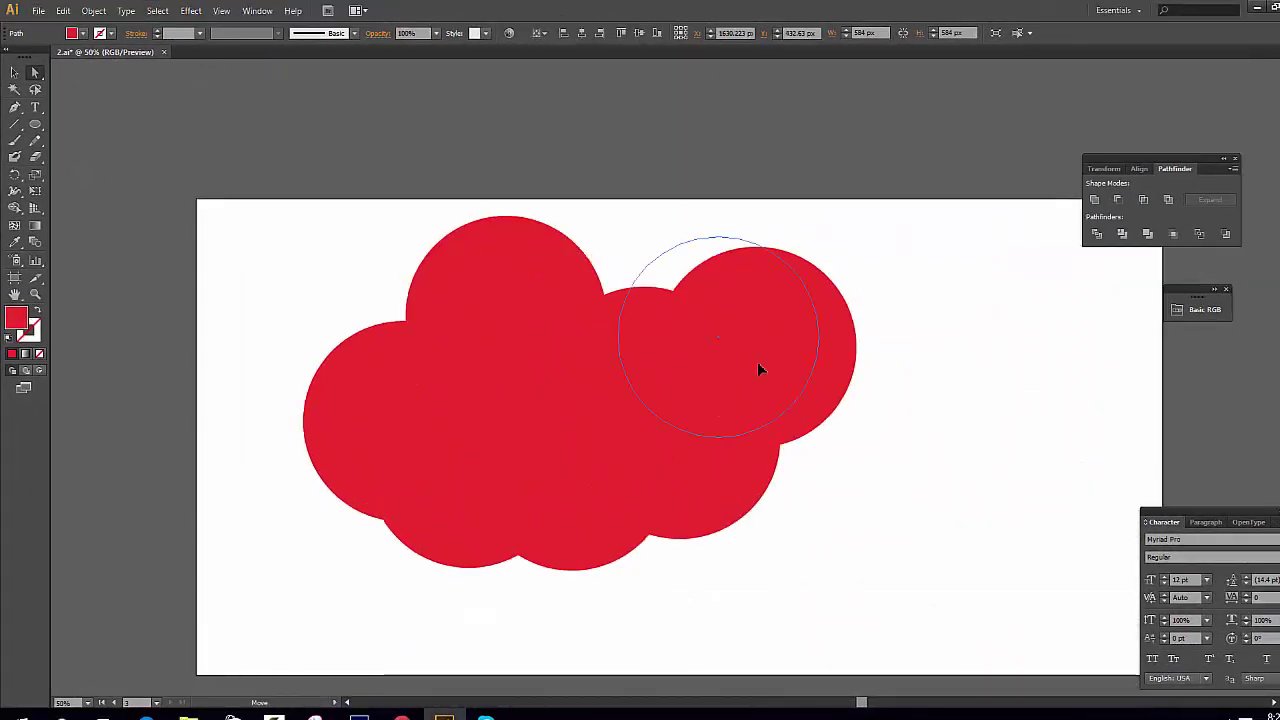
Step: Unite all circles into one cloud and subtract a rectangle to flatten its bottom
{"action": "key", "text": "v"}
{"action": "key", "text": "ctrl+a"}
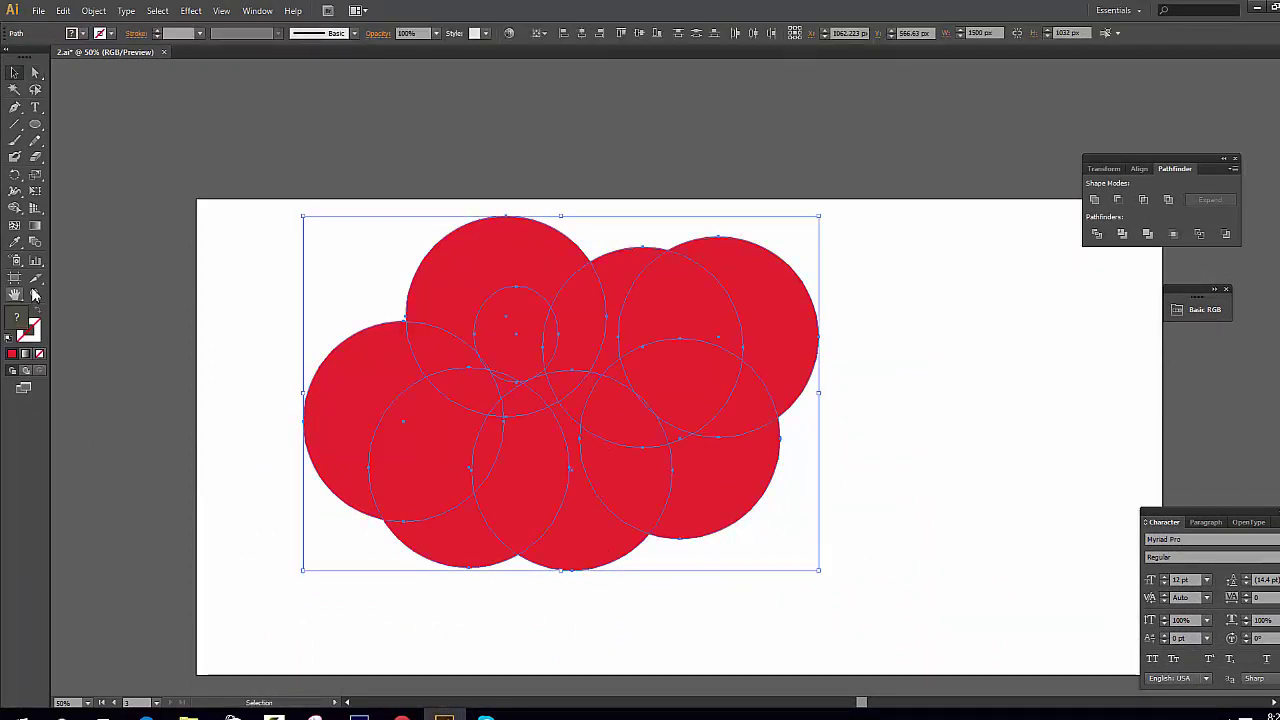
{"action": "left_click", "coordinate": [1095, 199]}
{"action": "left_click", "coordinate": [35, 124]}
{"action": "left_click", "coordinate": [85, 125]}
{"action": "left_click_drag", "start_coordinate": [257, 414], "coordinate": [869, 700]}
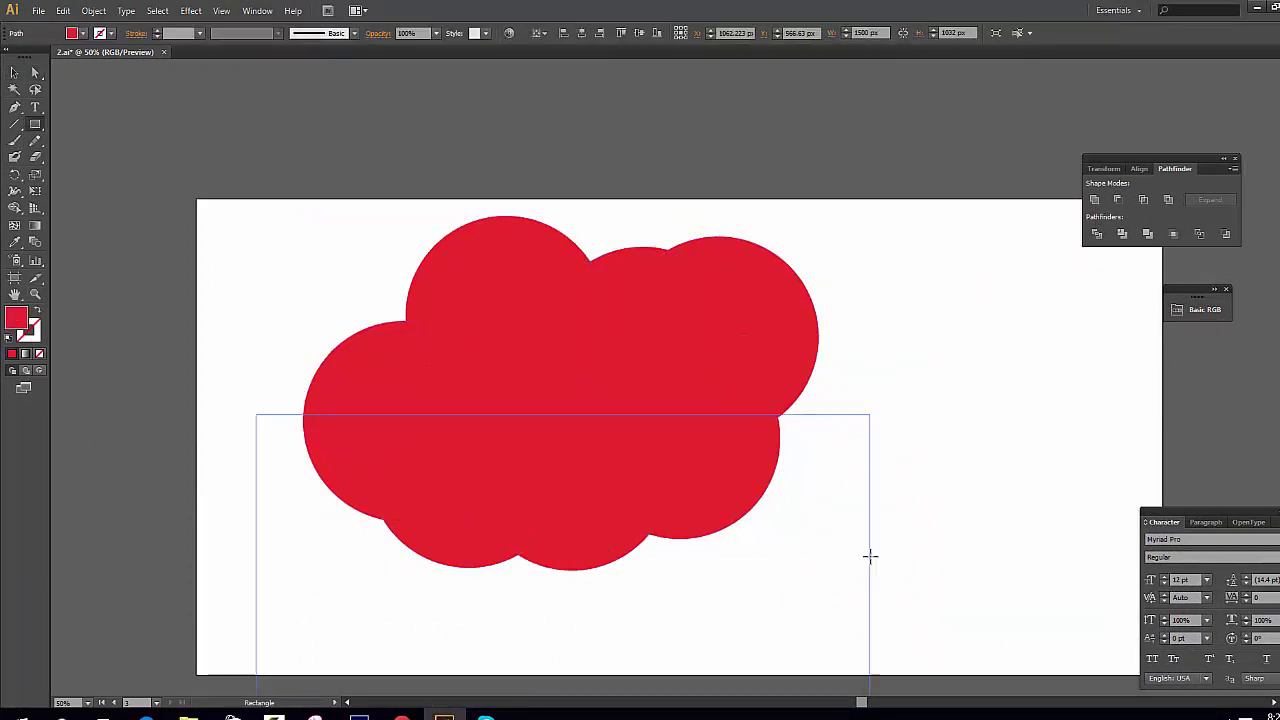
{"action": "key", "text": "ctrl+a"}
{"action": "left_click", "coordinate": [1118, 199]}
Step: Swap the cloud's red fill to a stroke and increase the stroke weight
{"action": "key", "text": "shift+x"}
{"action": "key", "text": "v"}
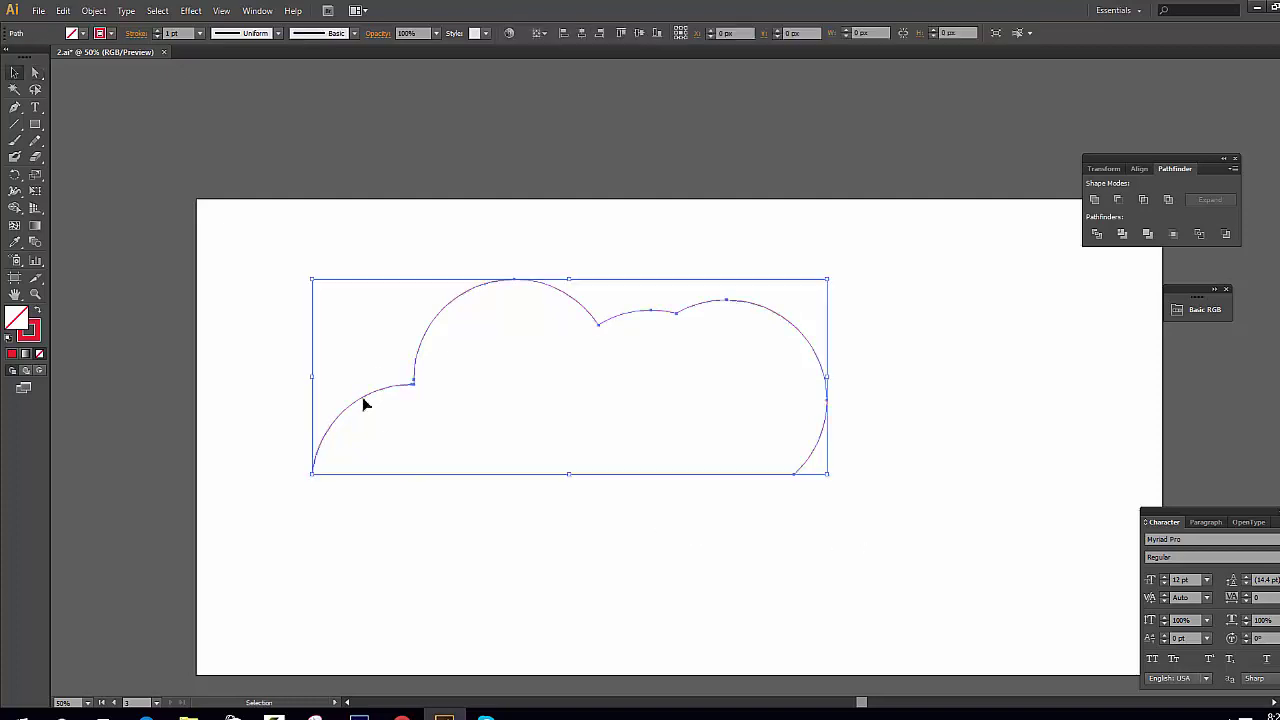
{"action": "left_click", "coordinate": [157, 30]}
{"action": "left_click", "coordinate": [157, 30]}
{"action": "left_click", "coordinate": [940, 367]}
Step: Type a letter D beside the cloud, move it below, and set All Caps
{"action": "key", "text": "t"}
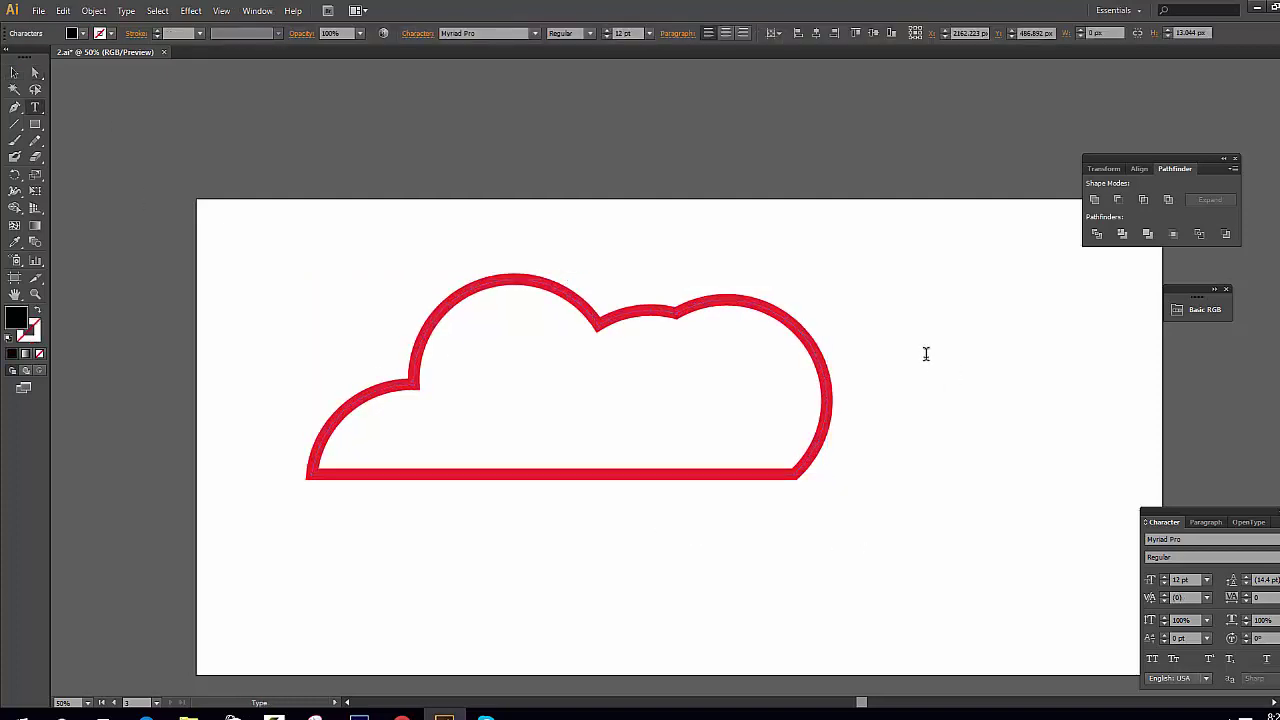
{"action": "left_click", "coordinate": [924, 355]}
{"action": "type", "text": "d"}
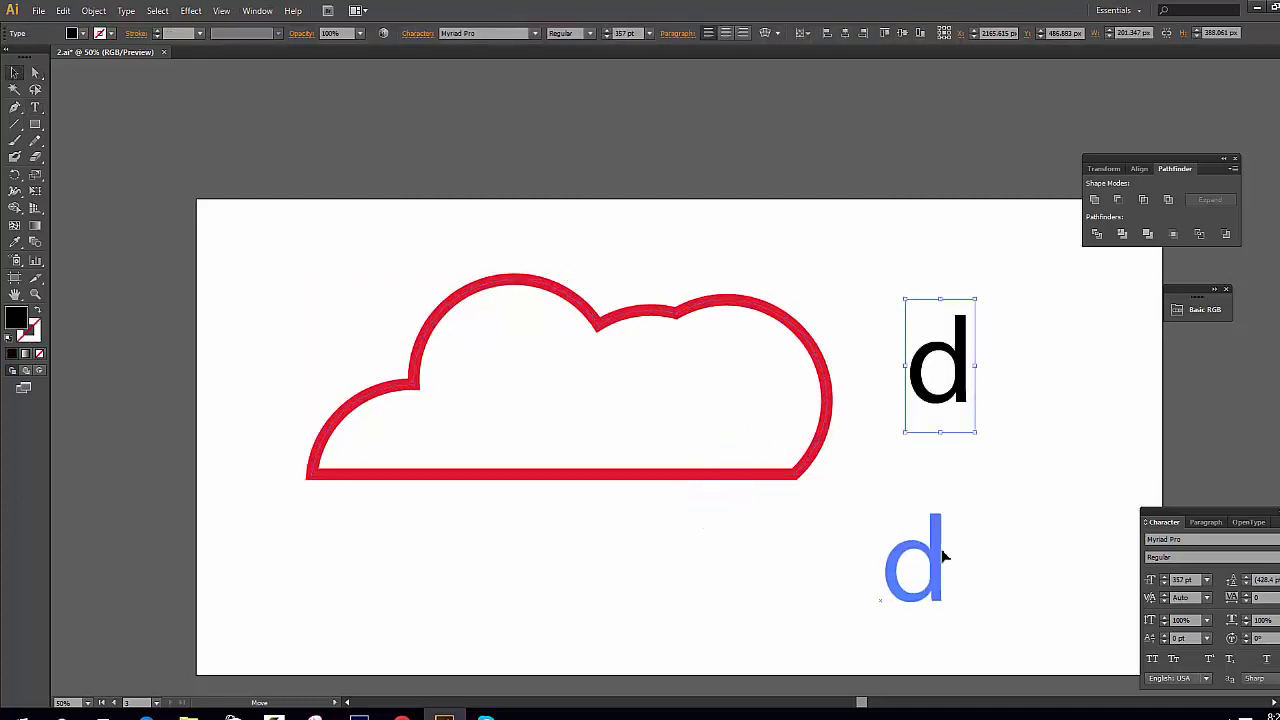
{"action": "key", "text": "Escape"}
{"action": "left_click_drag", "start_coordinate": [934, 351], "coordinate": [934, 551]}
{"action": "left_click", "coordinate": [1152, 658]}
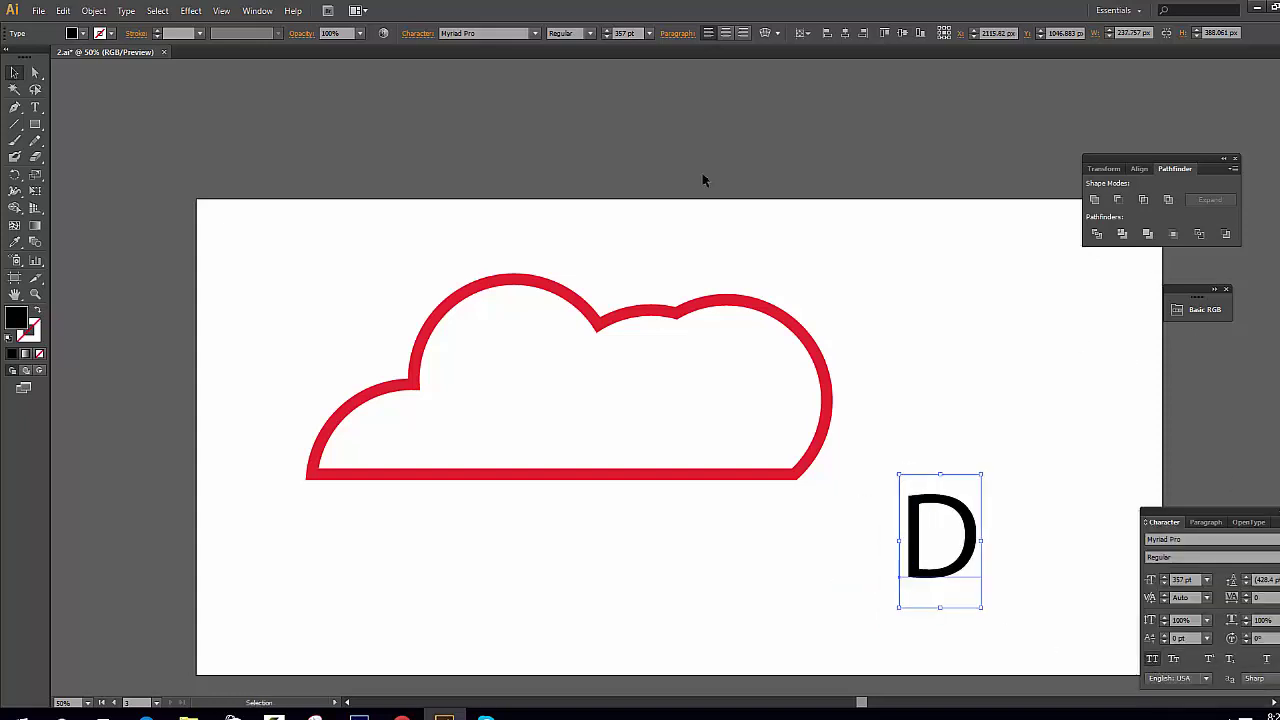
Step: Set the D in Nexa Bold and move it into the cloud's centre
{"action": "left_click", "coordinate": [478, 34]}
{"action": "type", "text": "nexa"}
{"action": "key", "text": "Return"}
{"action": "left_click_drag", "start_coordinate": [940, 540], "coordinate": [619, 420]}
{"action": "left_click_drag", "start_coordinate": [666, 489], "coordinate": [663, 491]}
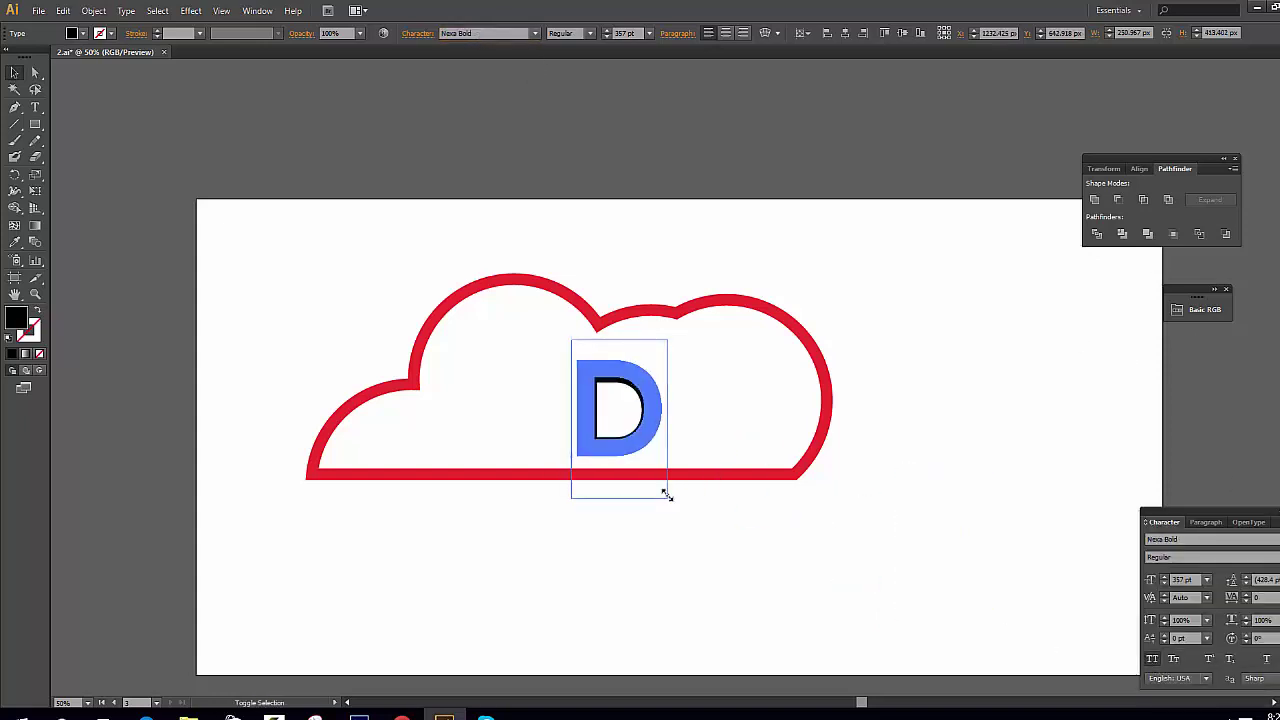
Step: Switch the D's font to Venera and browse its weights
{"action": "type", "text": "venera"}
{"action": "key", "text": "Return"}
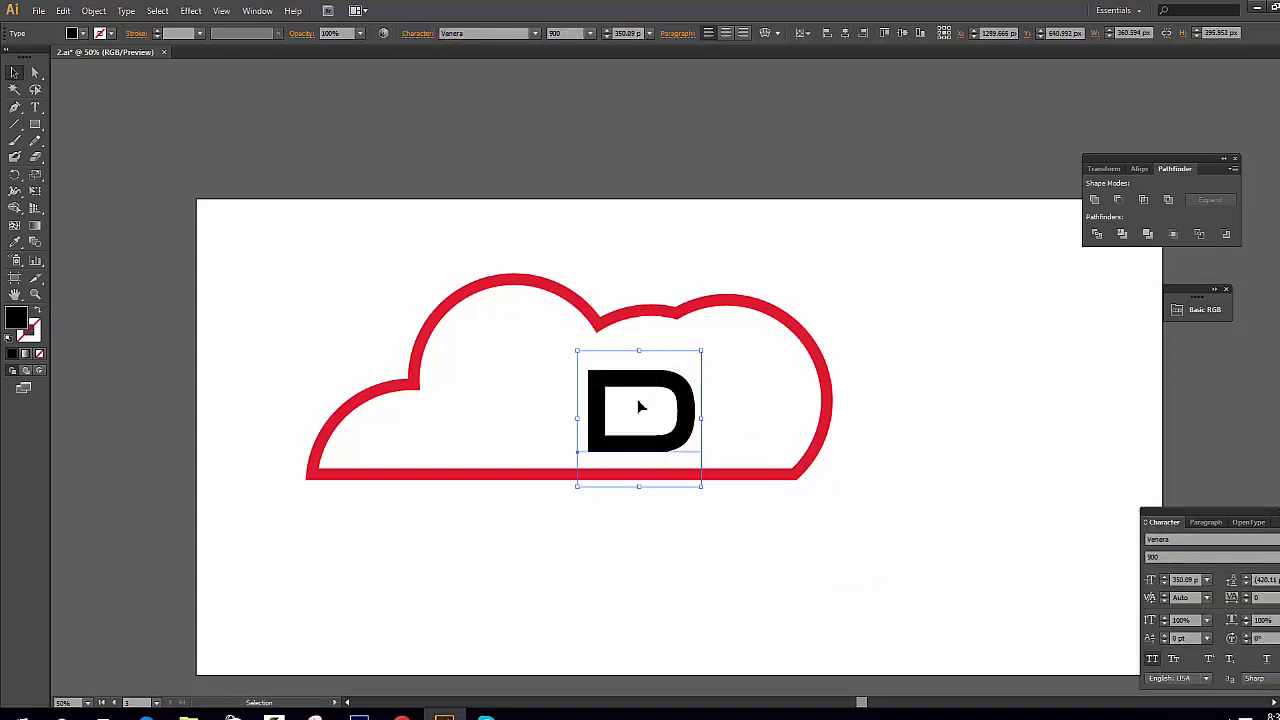
{"action": "scroll", "coordinate": [583, 500], "scroll_direction": "up", "scroll_amount": 3}
{"action": "key", "text": "Up"}
{"action": "scroll", "coordinate": [560, 33], "scroll_direction": "up", "scroll_amount": 3}
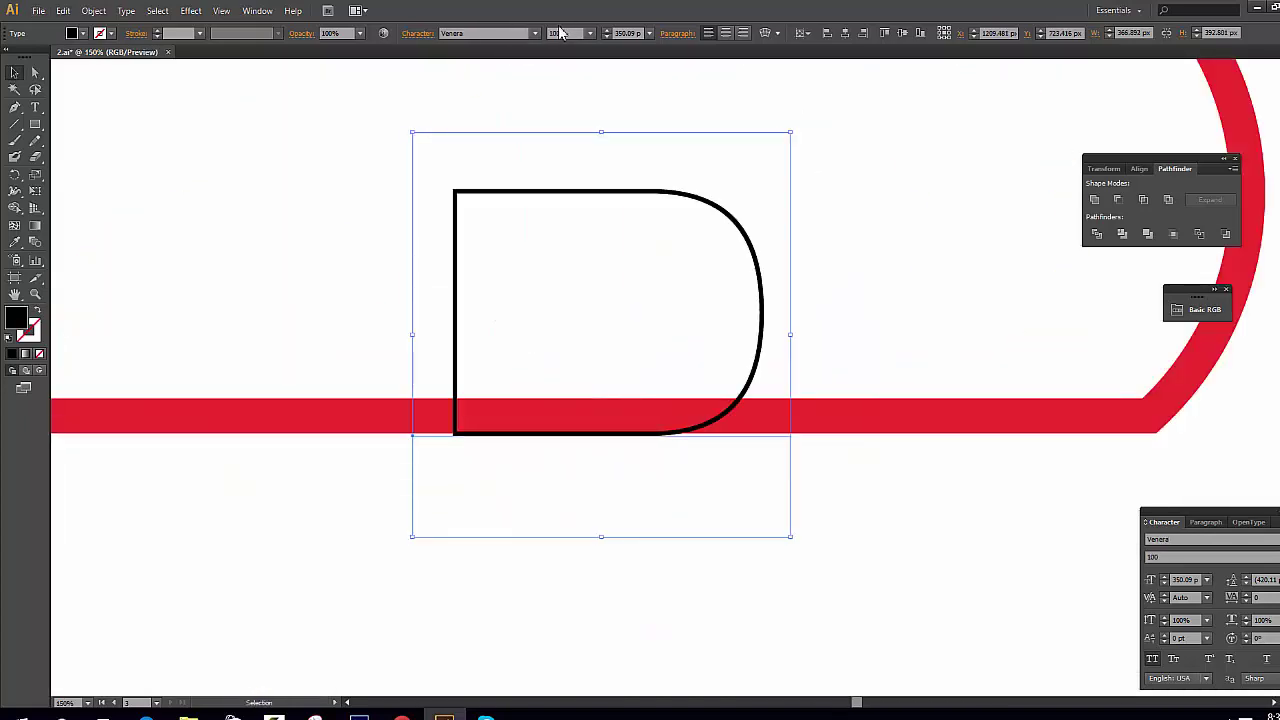
{"action": "scroll", "coordinate": [562, 32], "scroll_direction": "down", "scroll_amount": 3}
Step: Set the D to Venera 700 weight and expand it into outlines
{"action": "left_click", "coordinate": [93, 10]}
{"action": "left_click", "coordinate": [120, 140]}
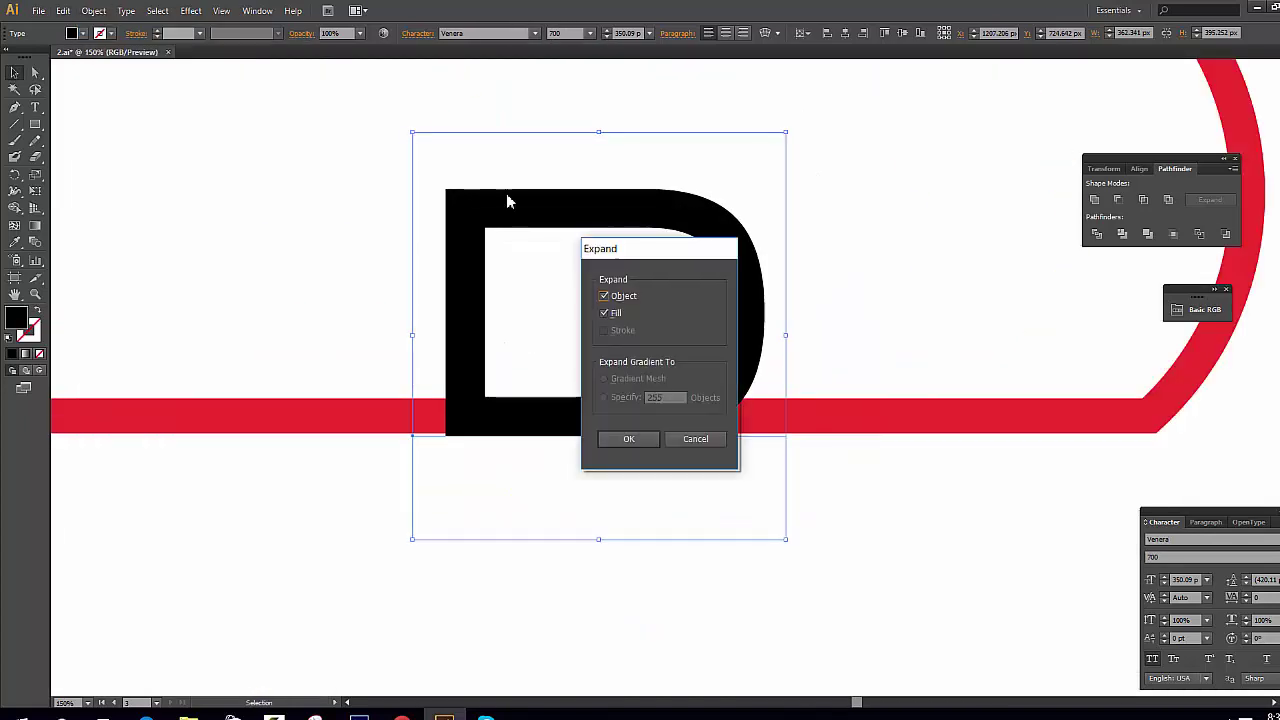
{"action": "left_click", "coordinate": [694, 437]}
{"action": "key", "text": "ctrl+minus"}
{"action": "key", "text": "ctrl+minus"}
{"action": "left_click_drag", "start_coordinate": [640, 380], "coordinate": [637, 380]}
Step: Expand the cloud's red stroke into a filled shape
{"action": "left_click", "coordinate": [549, 430]}
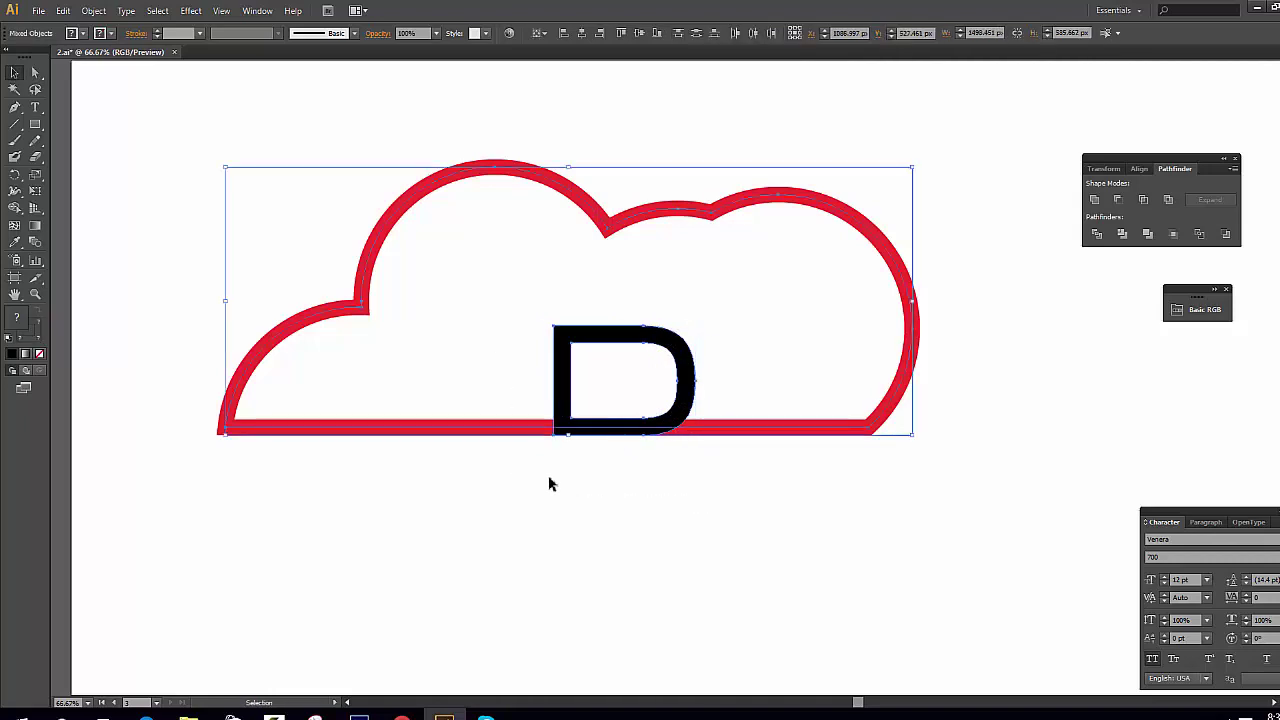
{"action": "left_click", "coordinate": [62, 10]}
{"action": "left_click", "coordinate": [114, 166]}
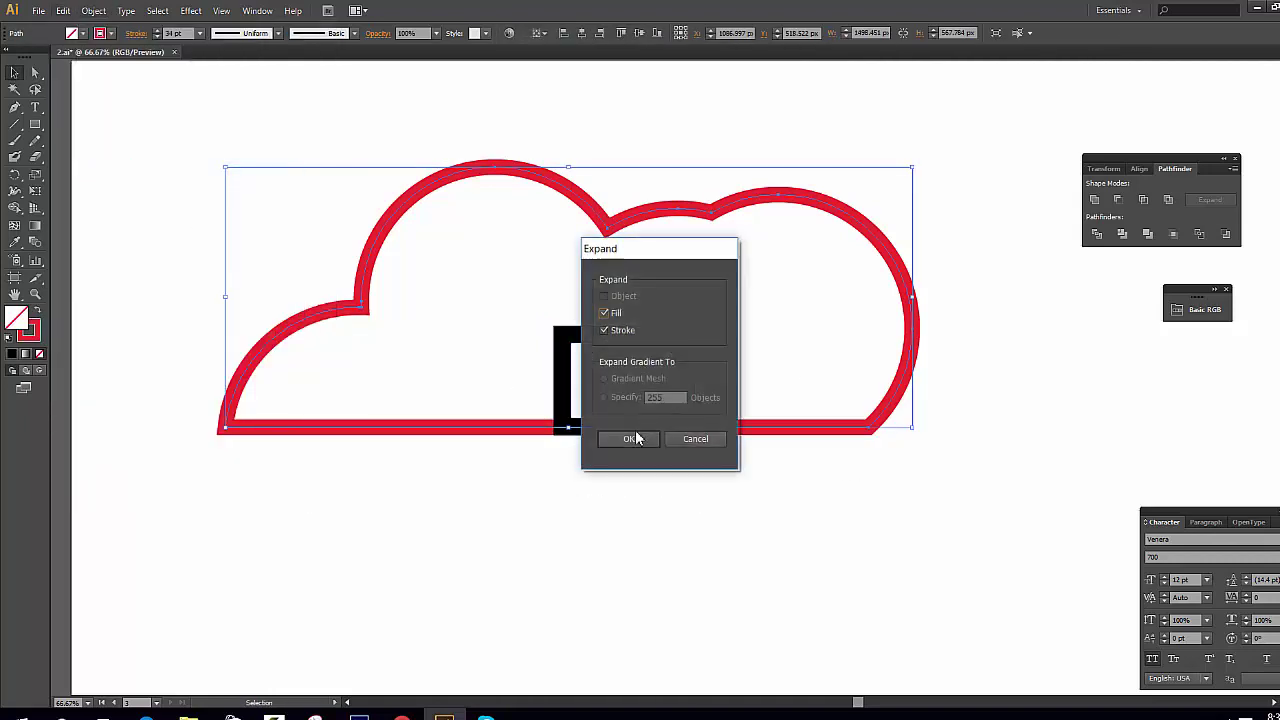
{"action": "left_click", "coordinate": [629, 434]}
{"action": "scroll", "coordinate": [548, 420], "scroll_direction": "up", "scroll_amount": 3}
{"action": "left_click", "coordinate": [600, 486]}
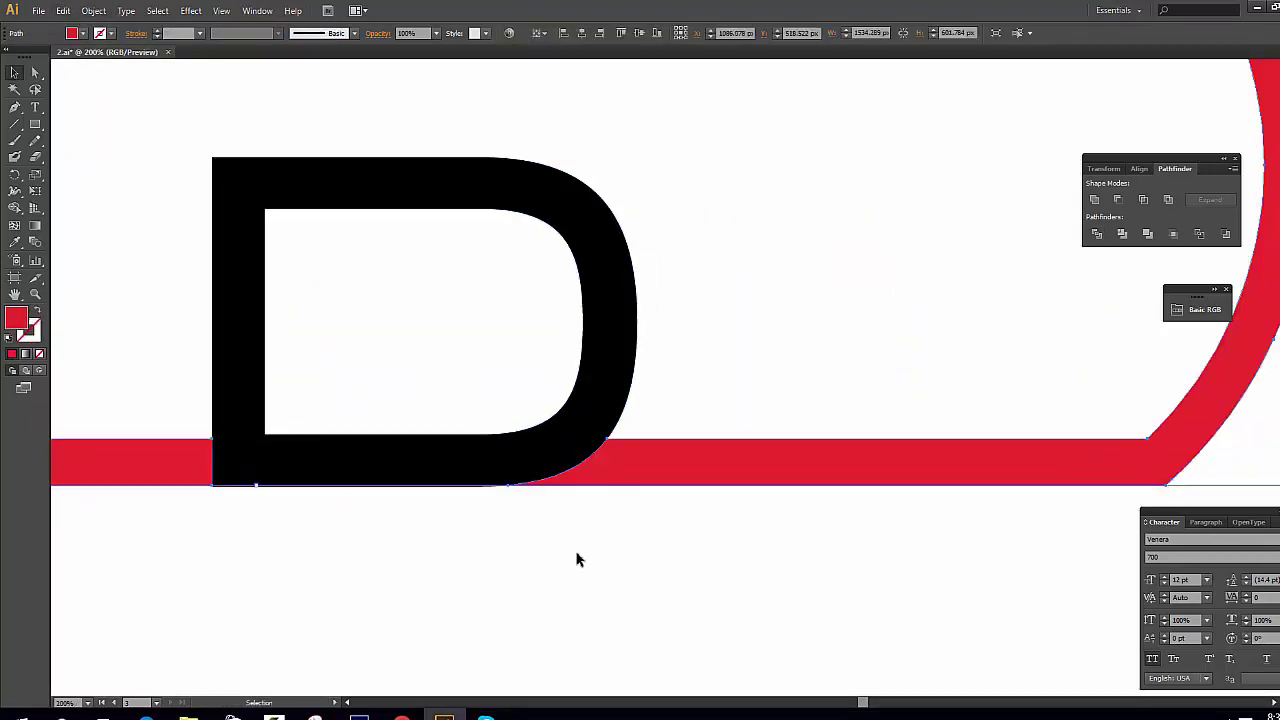
Step: Cut a gap in the D's left stem using a rectangle with Minus Front
{"action": "left_click", "coordinate": [35, 124]}
{"action": "left_click_drag", "start_coordinate": [408, 300], "coordinate": [680, 414]}
{"action": "left_click", "coordinate": [612, 455], "text": "shift"}
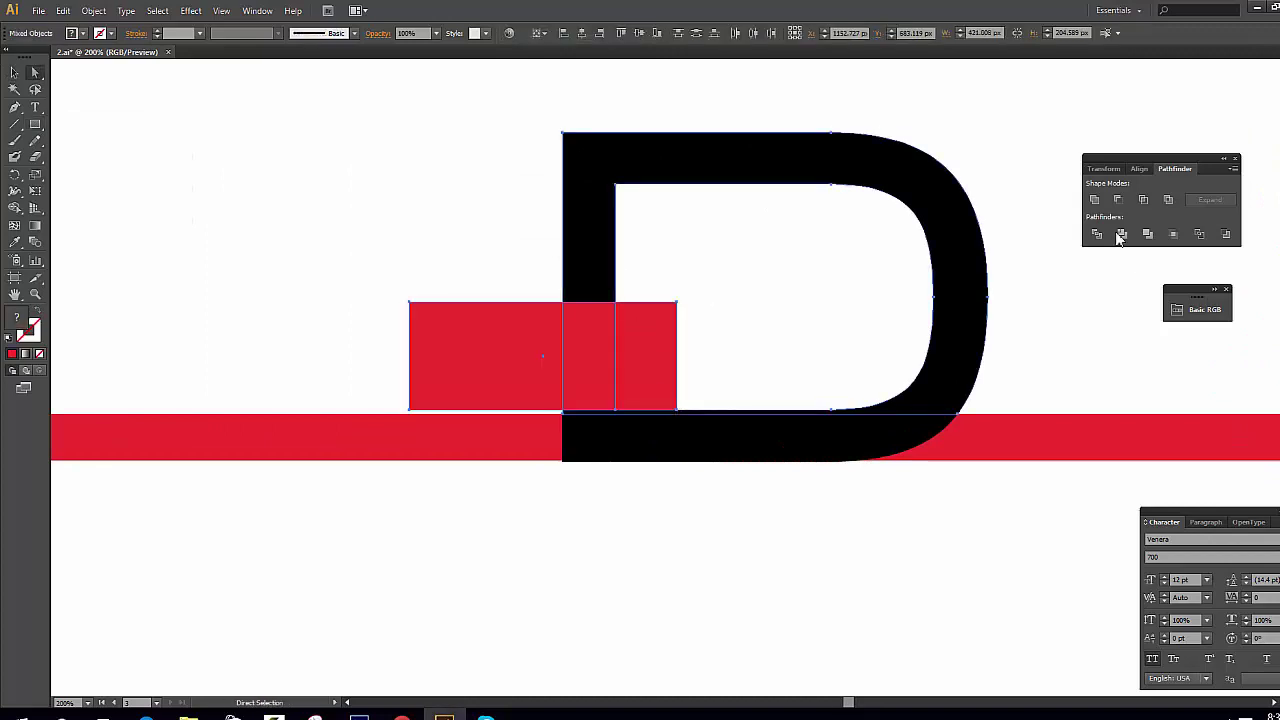
{"action": "left_click", "coordinate": [1118, 199]}
Step: Select the anchors and red bar where the bar meets the D
{"action": "key", "text": "a"}
{"action": "scroll", "coordinate": [610, 455], "scroll_direction": "up", "scroll_amount": 2}
{"action": "scroll", "coordinate": [897, 543], "scroll_direction": "left", "scroll_amount": 5}
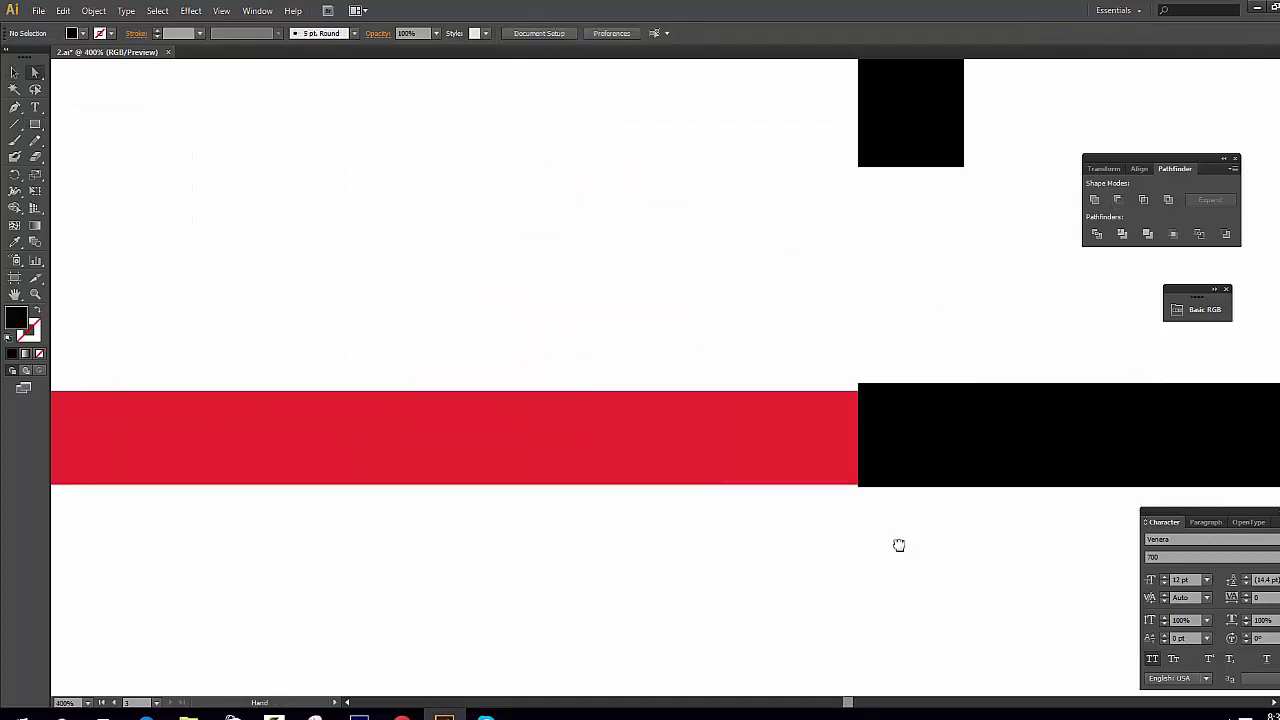
{"action": "left_click", "coordinate": [874, 386]}
{"action": "scroll", "coordinate": [874, 386], "scroll_direction": "down", "scroll_amount": 2}
{"action": "left_click", "coordinate": [866, 400]}
{"action": "key", "text": "v"}
{"action": "scroll", "coordinate": [866, 391], "scroll_direction": "up", "scroll_amount": 3}
{"action": "scroll", "coordinate": [820, 370], "scroll_direction": "up", "scroll_amount": 3}
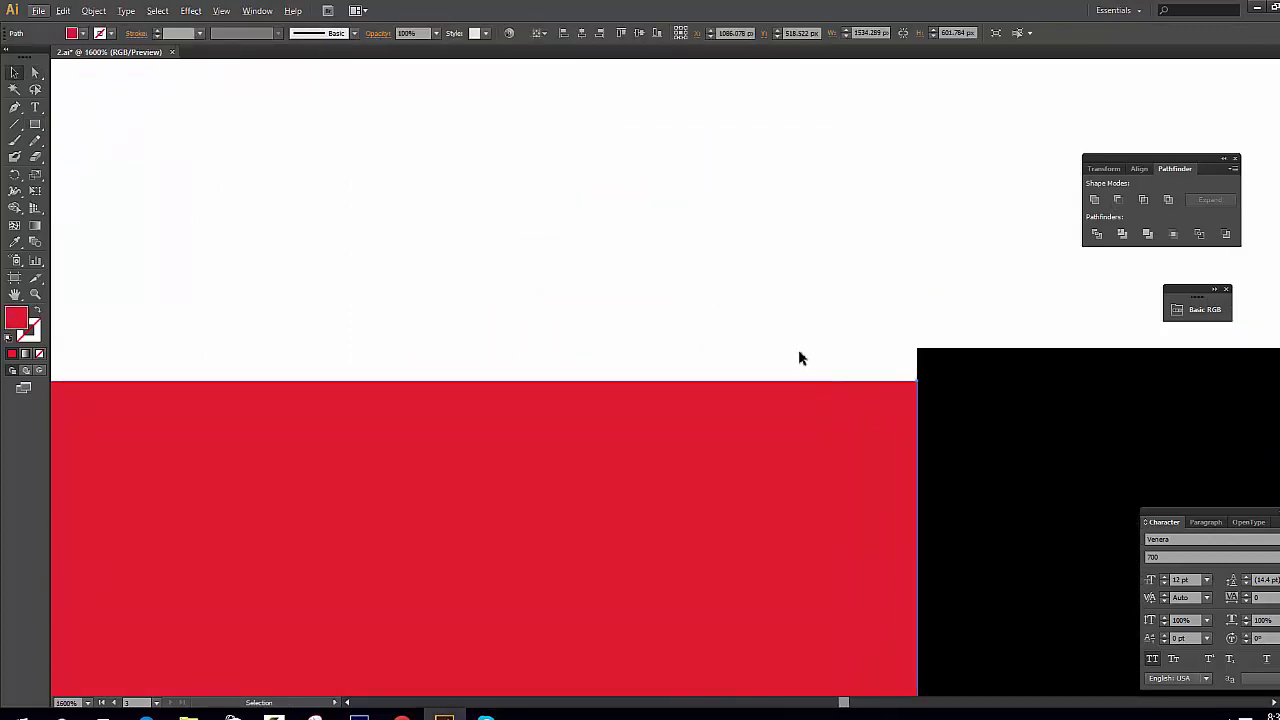
{"action": "left_click", "coordinate": [814, 351]}
{"action": "scroll", "coordinate": [869, 449], "scroll_direction": "down", "scroll_amount": 3}
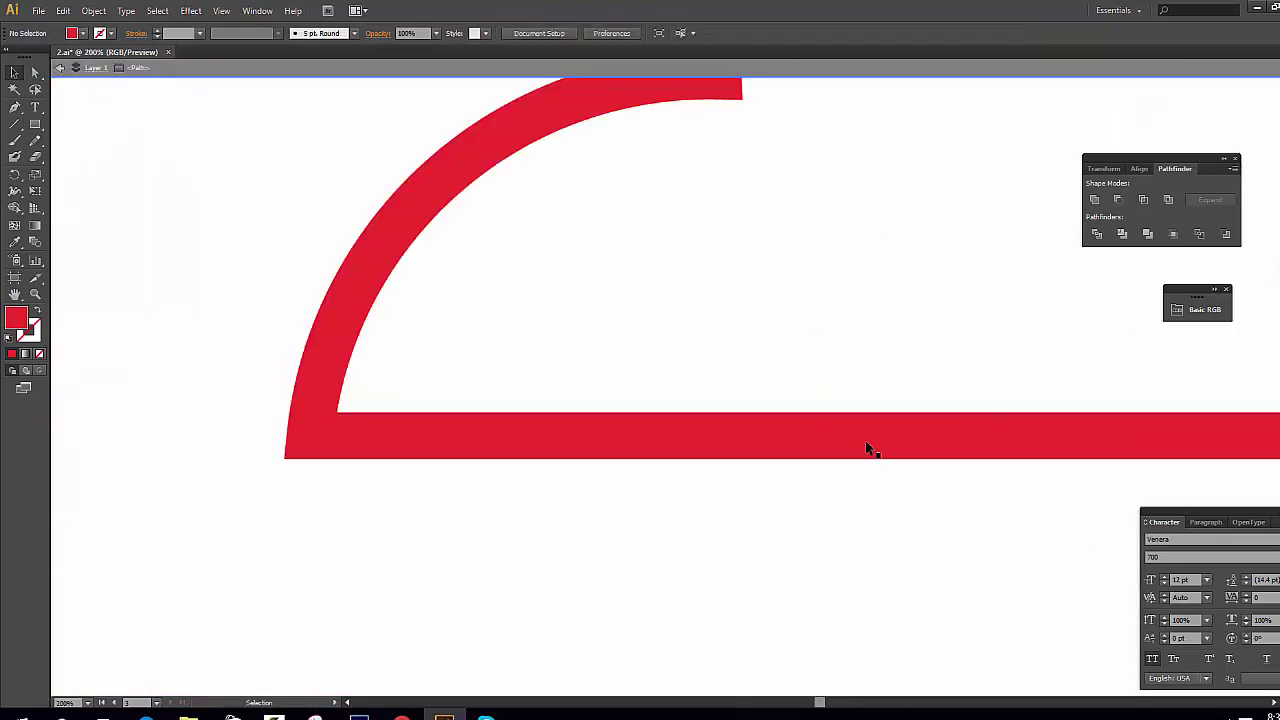
{"action": "scroll", "coordinate": [1049, 514], "scroll_direction": "down", "scroll_amount": 1}
{"action": "scroll", "coordinate": [1049, 514], "scroll_direction": "right", "scroll_amount": 3}
{"action": "scroll", "coordinate": [836, 435], "scroll_direction": "down", "scroll_amount": 1}
{"action": "scroll", "coordinate": [846, 383], "scroll_direction": "up", "scroll_amount": 4}
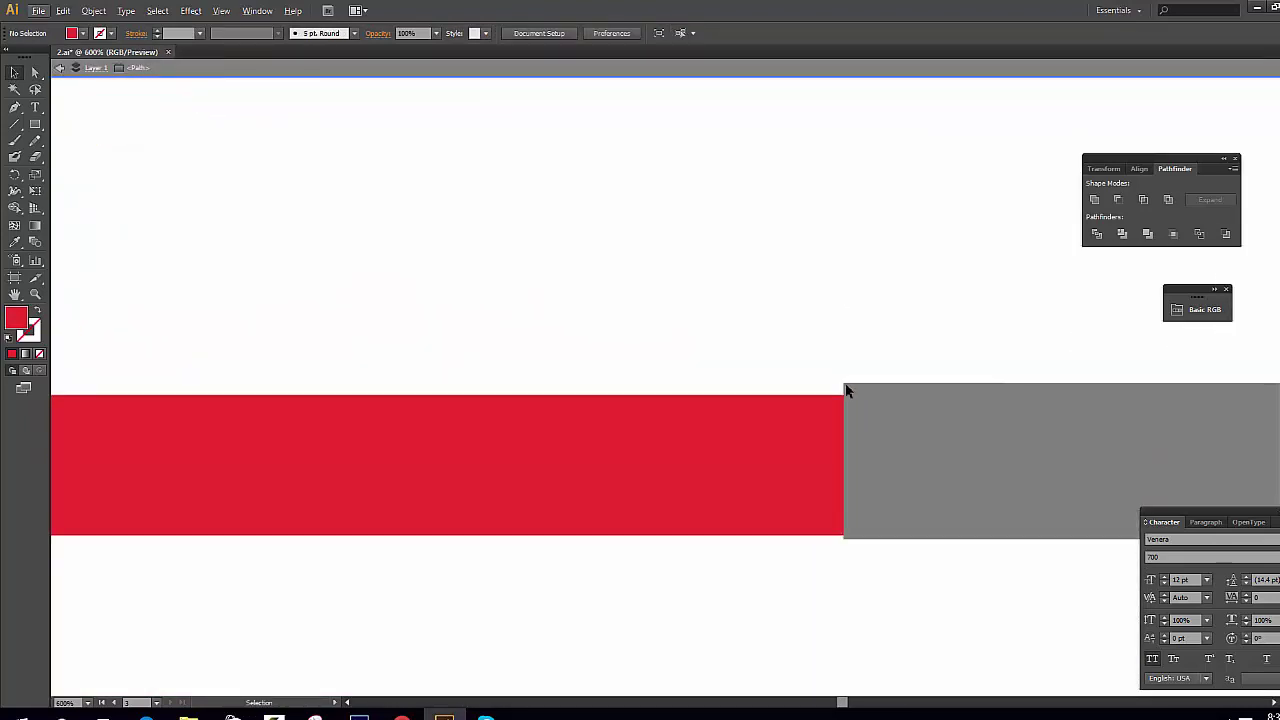
Step: Move the bar/D junction anchors to the arc's inner corner
{"action": "key", "text": "a"}
{"action": "scroll", "coordinate": [862, 397], "scroll_direction": "down", "scroll_amount": 4}
{"action": "scroll", "coordinate": [862, 397], "scroll_direction": "down", "scroll_amount": 5}
{"action": "scroll", "coordinate": [1043, 531], "scroll_direction": "up", "scroll_amount": 1}
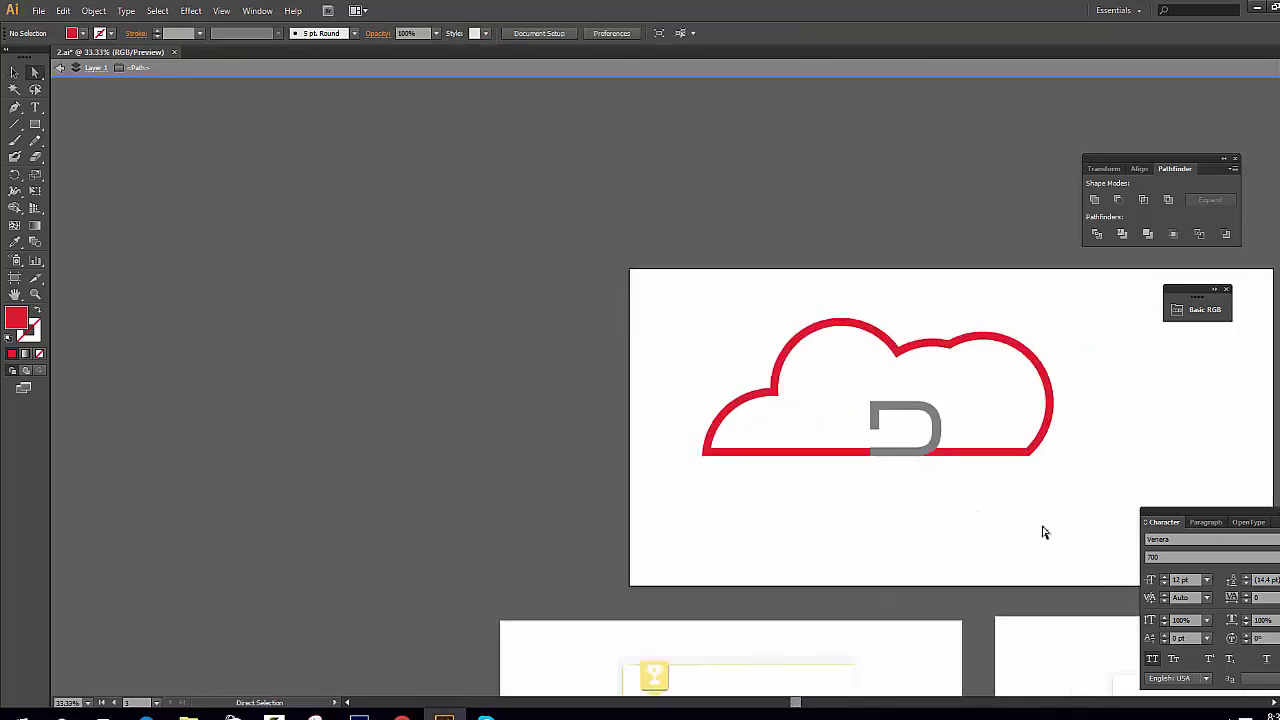
{"action": "scroll", "coordinate": [746, 440], "scroll_direction": "right", "scroll_amount": 2}
{"action": "scroll", "coordinate": [770, 348], "scroll_direction": "up", "scroll_amount": 6}
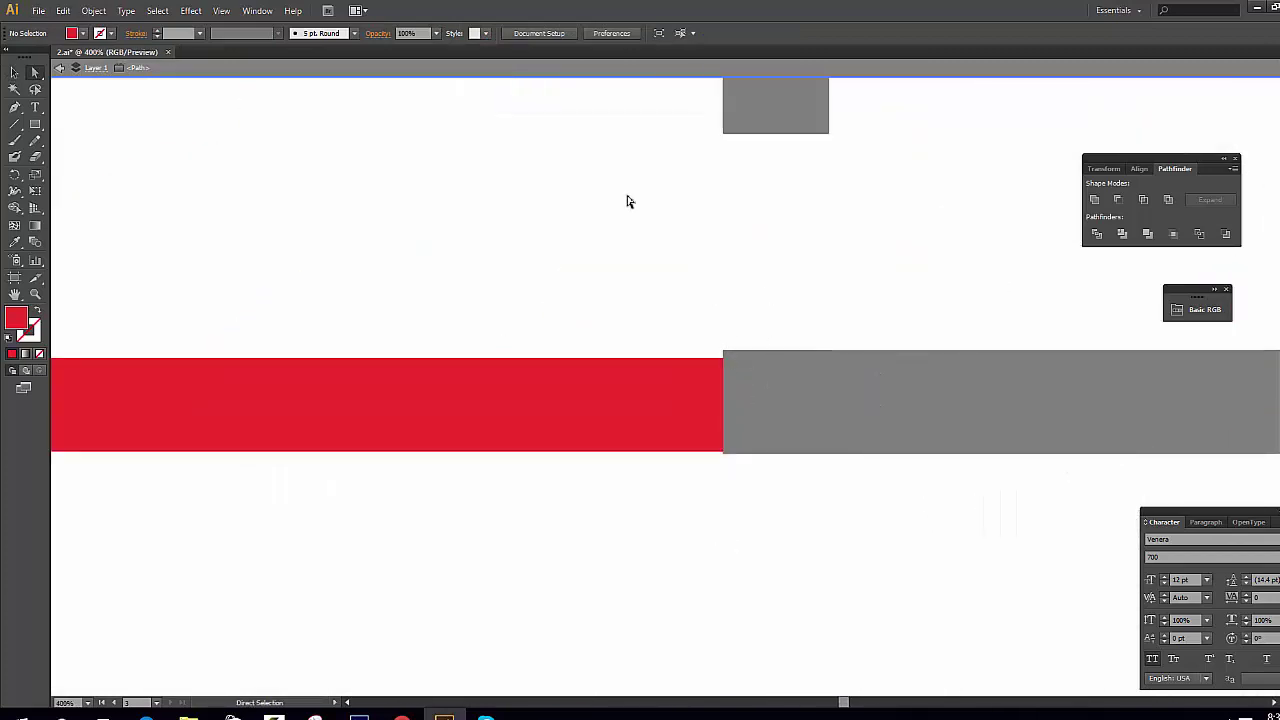
{"action": "left_click_drag", "start_coordinate": [629, 200], "coordinate": [729, 356]}
{"action": "scroll", "coordinate": [713, 381], "scroll_direction": "down", "scroll_amount": 3}
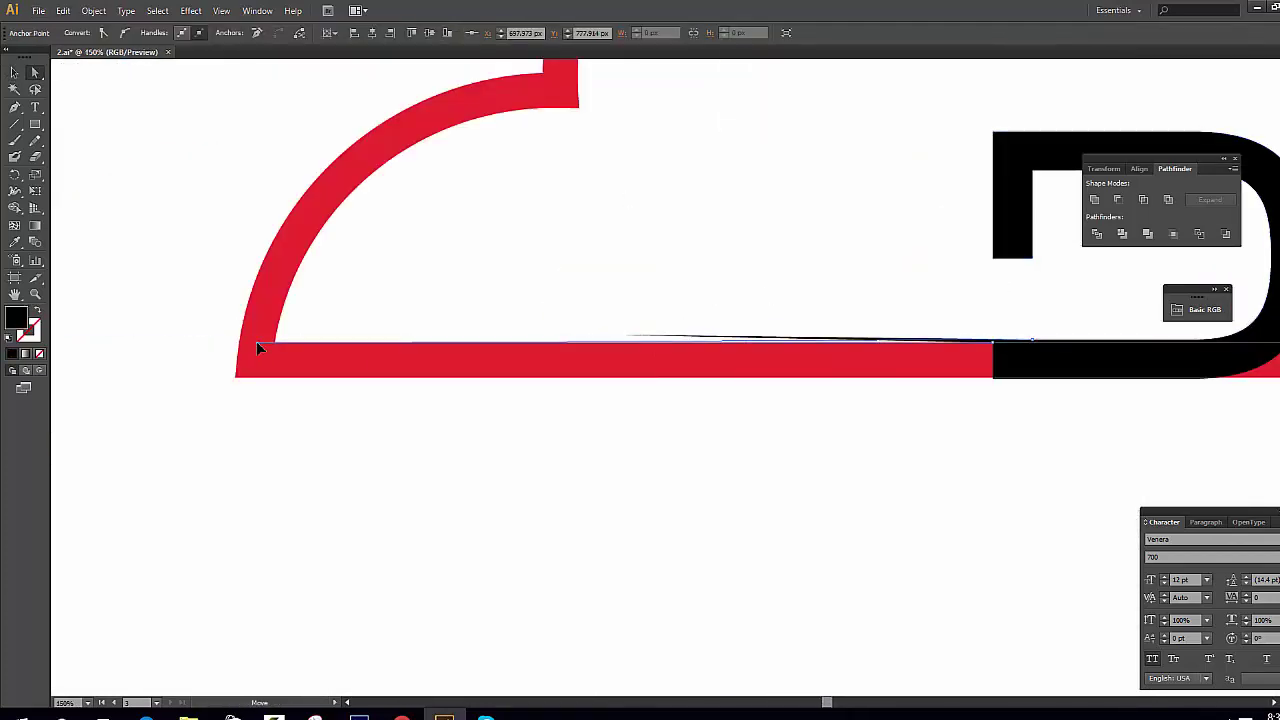
{"action": "scroll", "coordinate": [283, 354], "scroll_direction": "up", "scroll_amount": 3}
{"action": "mouse_move", "coordinate": [1177, 349]}
{"action": "left_mouse_down"}
{"action": "mouse_move", "coordinate": [1123, 363]}
{"action": "mouse_move", "coordinate": [177, 417]}
{"action": "left_mouse_up"}
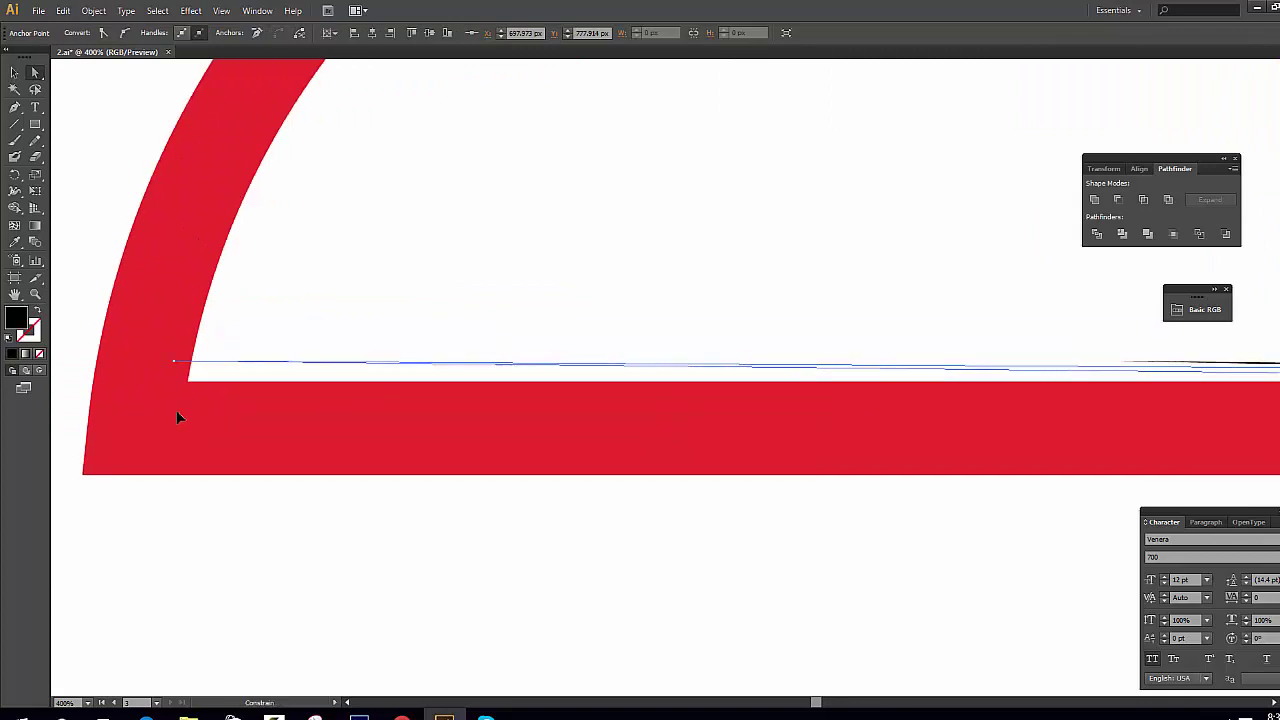
{"action": "scroll", "coordinate": [1043, 532], "scroll_direction": "down", "scroll_amount": 3}
{"action": "mouse_move", "coordinate": [873, 438]}
{"action": "left_mouse_down"}
{"action": "mouse_move", "coordinate": [770, 490]}
{"action": "mouse_move", "coordinate": [577, 486]}
{"action": "left_mouse_up"}
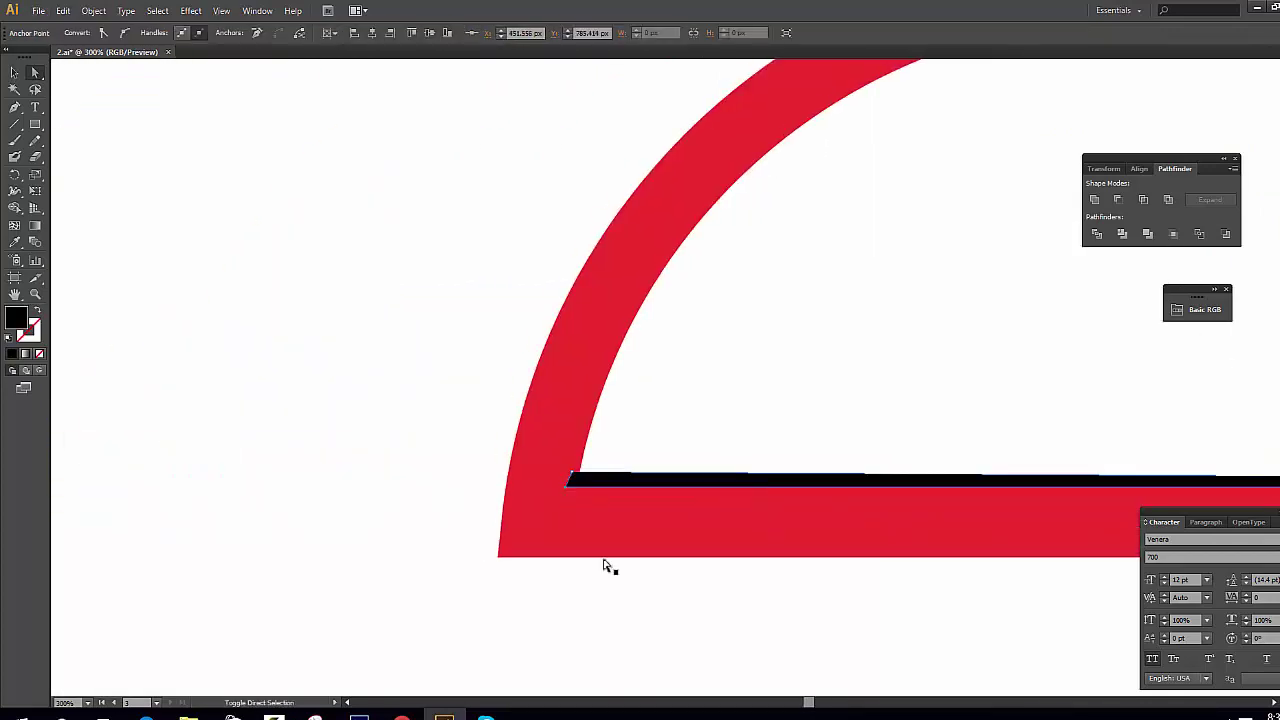
{"action": "key", "text": "ctrl+minus"}
{"action": "key", "text": "ctrl+minus"}
{"action": "scroll", "coordinate": [717, 537], "scroll_direction": "right", "scroll_amount": 5}
{"action": "left_click_drag", "start_coordinate": [694, 597], "coordinate": [451, 437]}
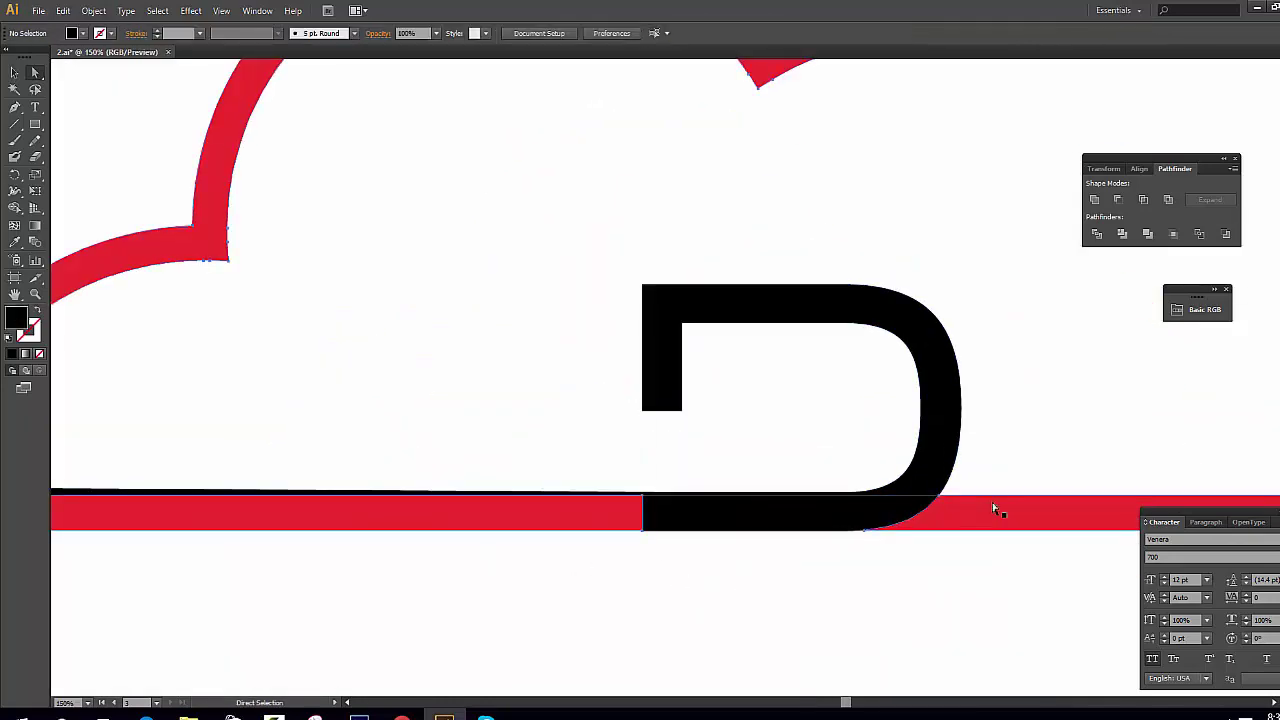
{"action": "left_click_drag", "start_coordinate": [589, 514], "coordinate": [597, 535]}
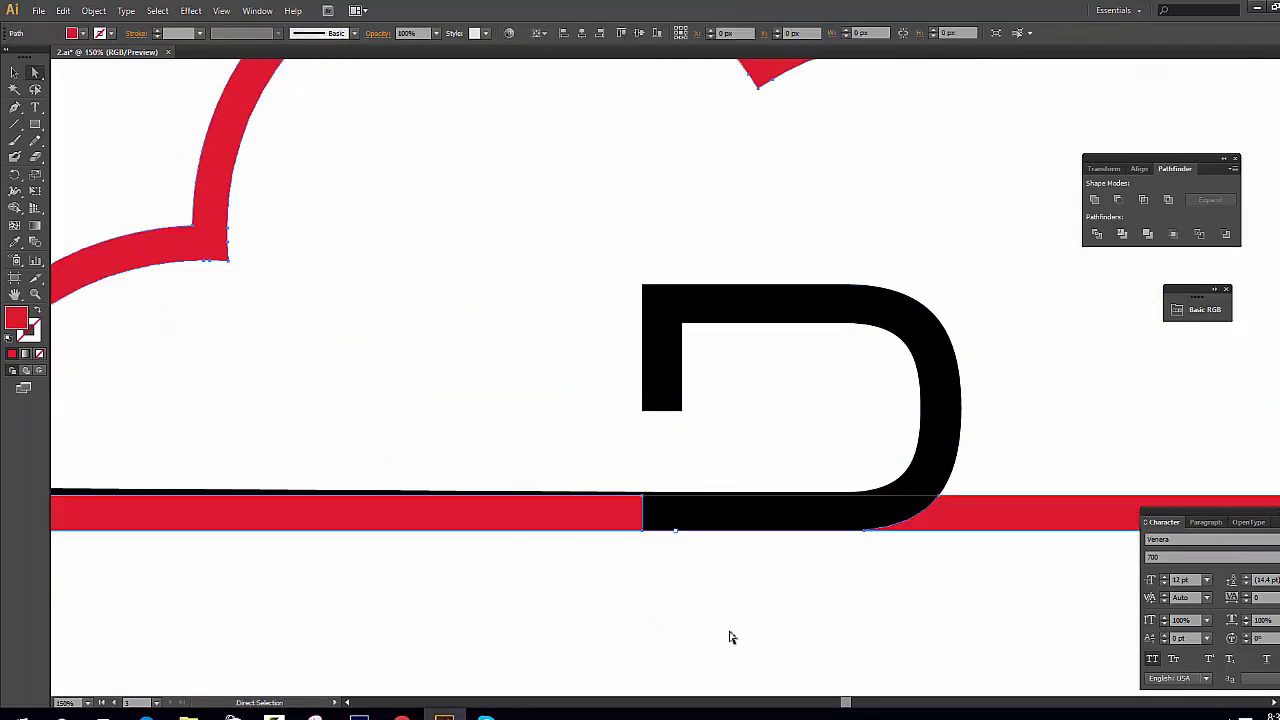
Step: Trim the D's curve from the red bar with a rectangle and Minus Front
{"action": "left_click_drag", "start_coordinate": [35, 124], "coordinate": [77, 130]}
{"action": "mouse_move", "coordinate": [754, 394]}
{"action": "left_mouse_down"}
{"action": "mouse_move", "coordinate": [954, 571]}
{"action": "mouse_move", "coordinate": [747, 540]}
{"action": "mouse_move", "coordinate": [877, 534]}
{"action": "left_mouse_up"}
{"action": "left_click", "coordinate": [1020, 514], "text": "shift"}
{"action": "left_click", "coordinate": [1118, 199]}
{"action": "key", "text": "ctrl+z"}
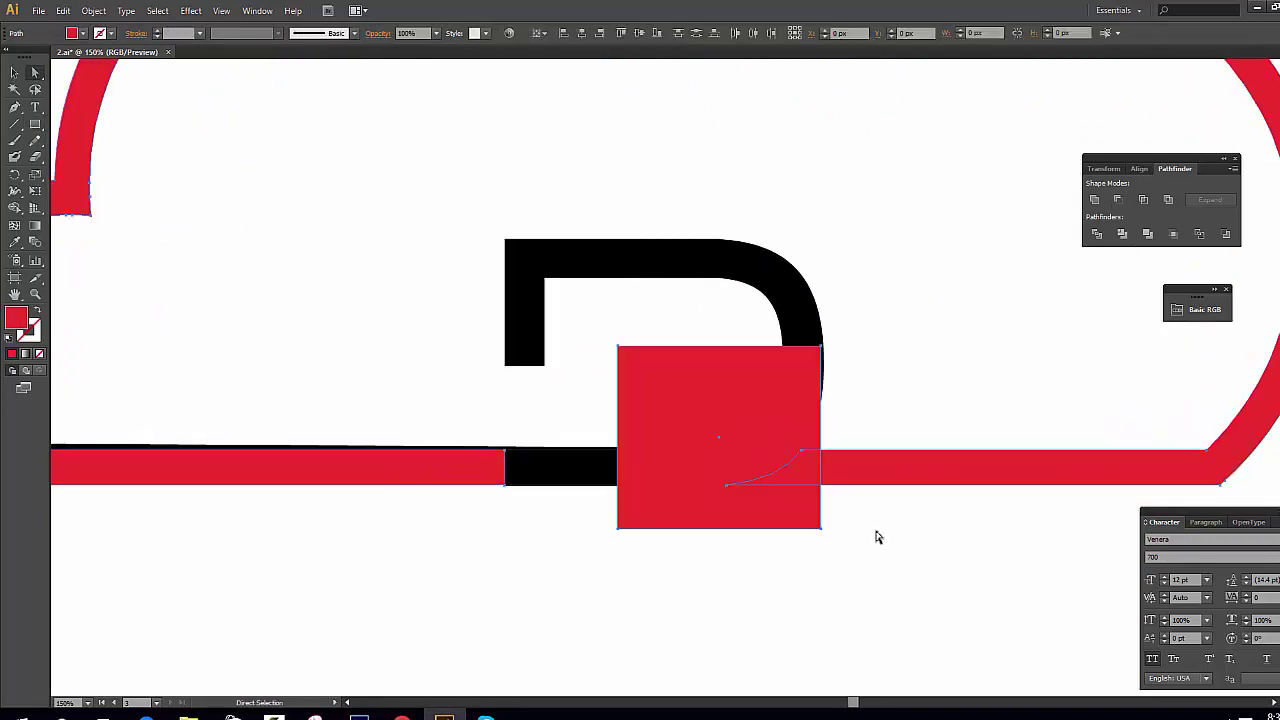
{"action": "scroll", "coordinate": [877, 534], "scroll_direction": "up", "scroll_amount": 3}
{"action": "key", "text": "ctrl+z"}
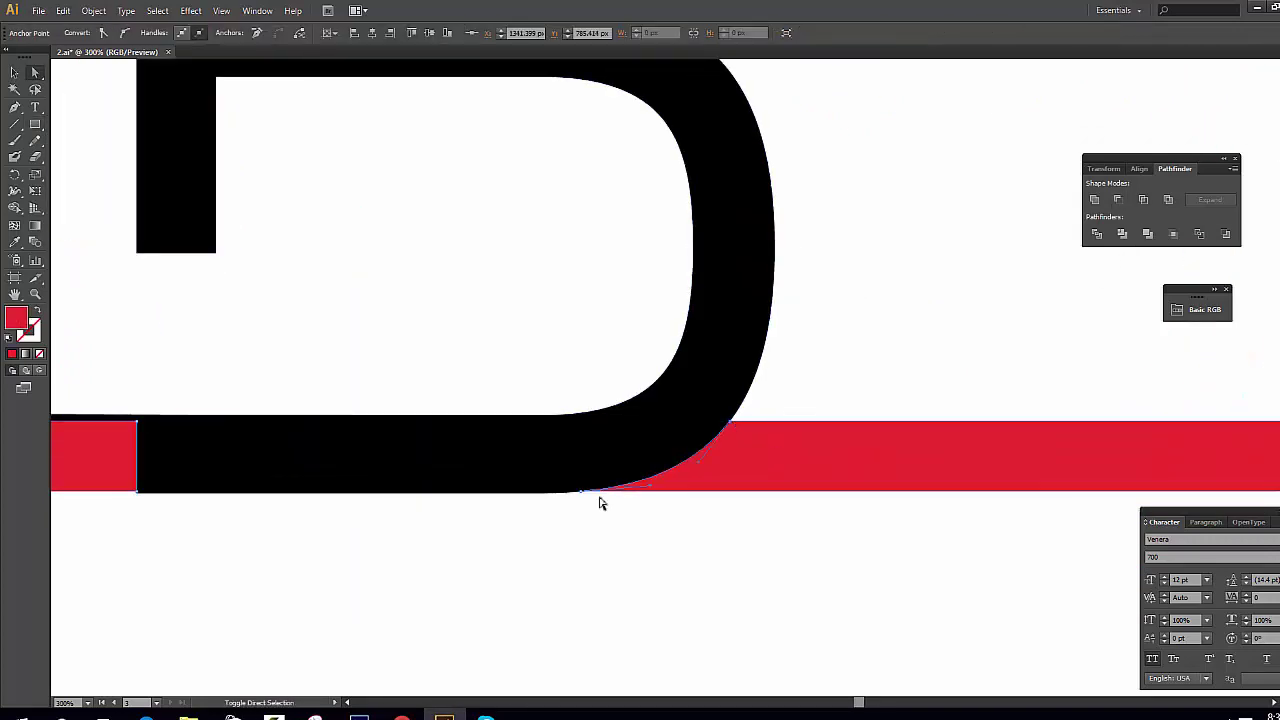
{"action": "key", "text": "ctrl+shift+z"}
Step: Combine the cloud and D paths into one red outlined compound path
{"action": "key", "text": "ctrl+minus"}
{"action": "key", "text": "ctrl+minus"}
{"action": "key", "text": "ctrl+minus"}
{"action": "left_click_drag", "start_coordinate": [325, 308], "coordinate": [743, 571]}
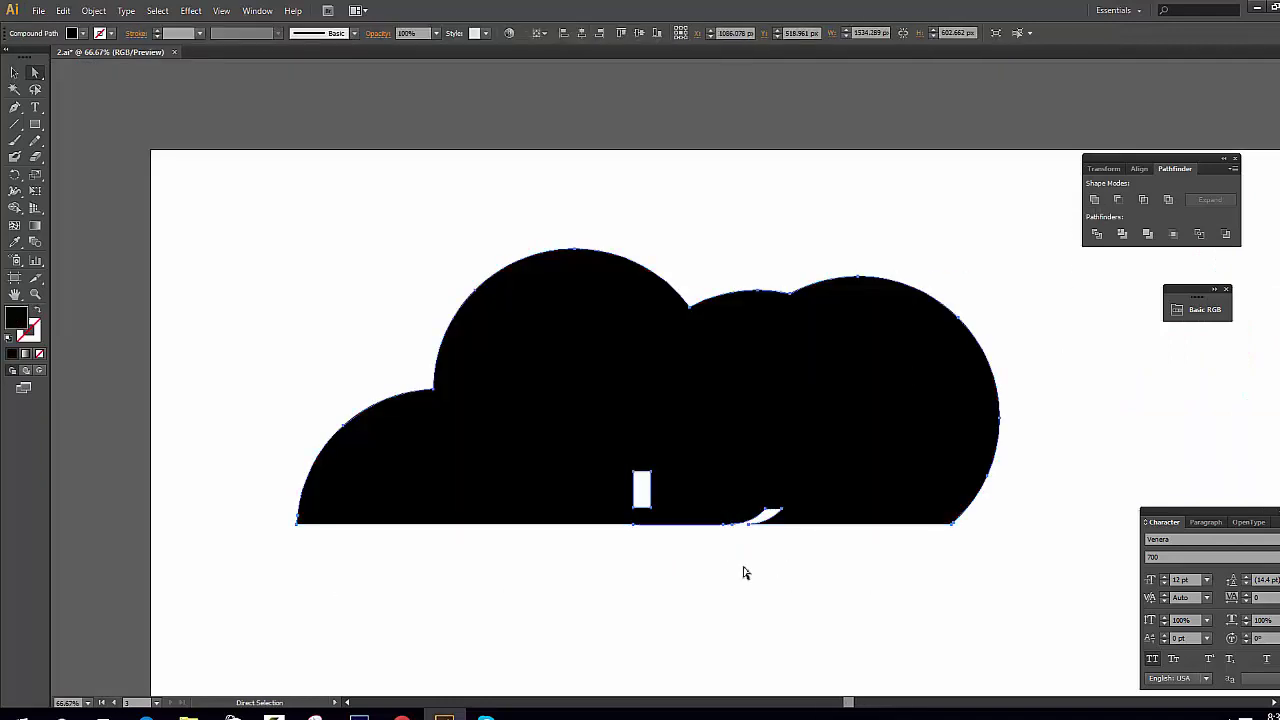
{"action": "key", "text": "shift+x"}
{"action": "key", "text": "ctrl+8"}
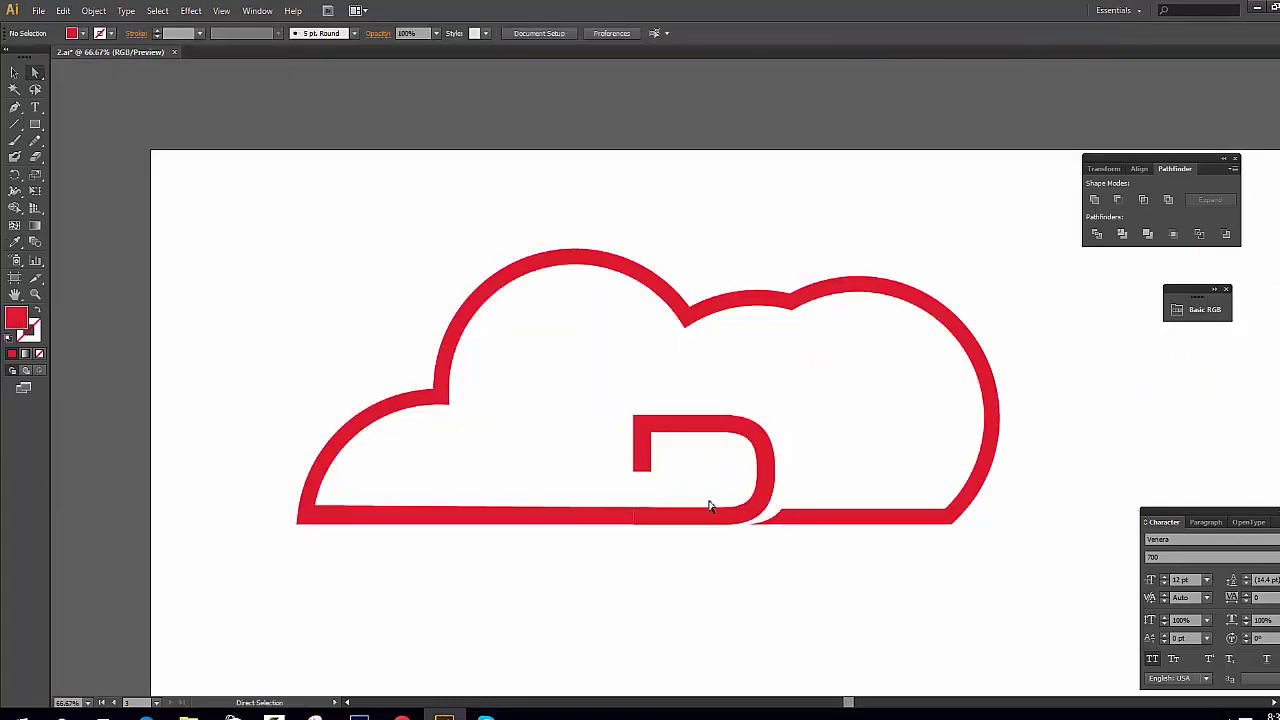
Step: Gap the cloud's bottom line by subtracting a rectangle over its left section
{"action": "scroll", "coordinate": [717, 557], "scroll_direction": "down", "scroll_amount": 1}
{"action": "left_click", "coordinate": [35, 125]}
{"action": "scroll", "coordinate": [425, 460], "scroll_direction": "up", "scroll_amount": 3}
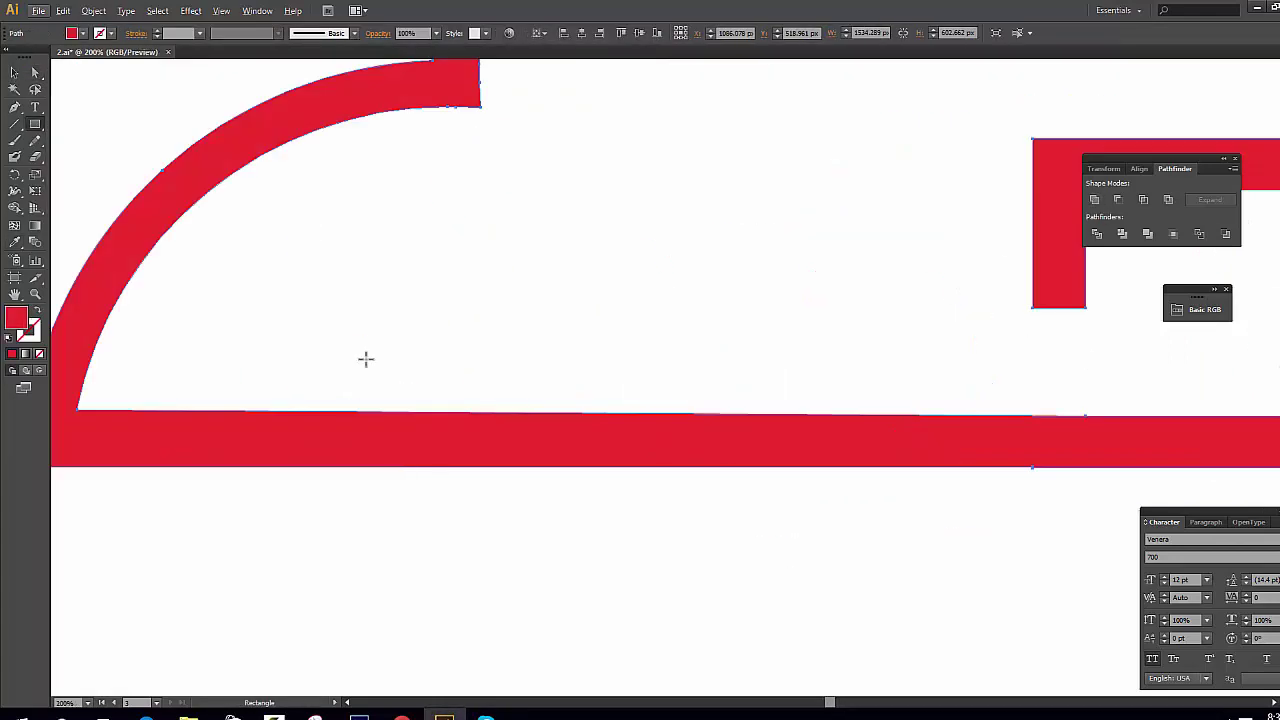
{"action": "left_click_drag", "start_coordinate": [277, 337], "coordinate": [643, 600]}
{"action": "left_click", "coordinate": [1118, 199]}
Step: Draw a small circle at the left line's end and hollow it into a ring
{"action": "key", "text": "l"}
{"action": "left_click_drag", "start_coordinate": [273, 437], "coordinate": [291, 491]}
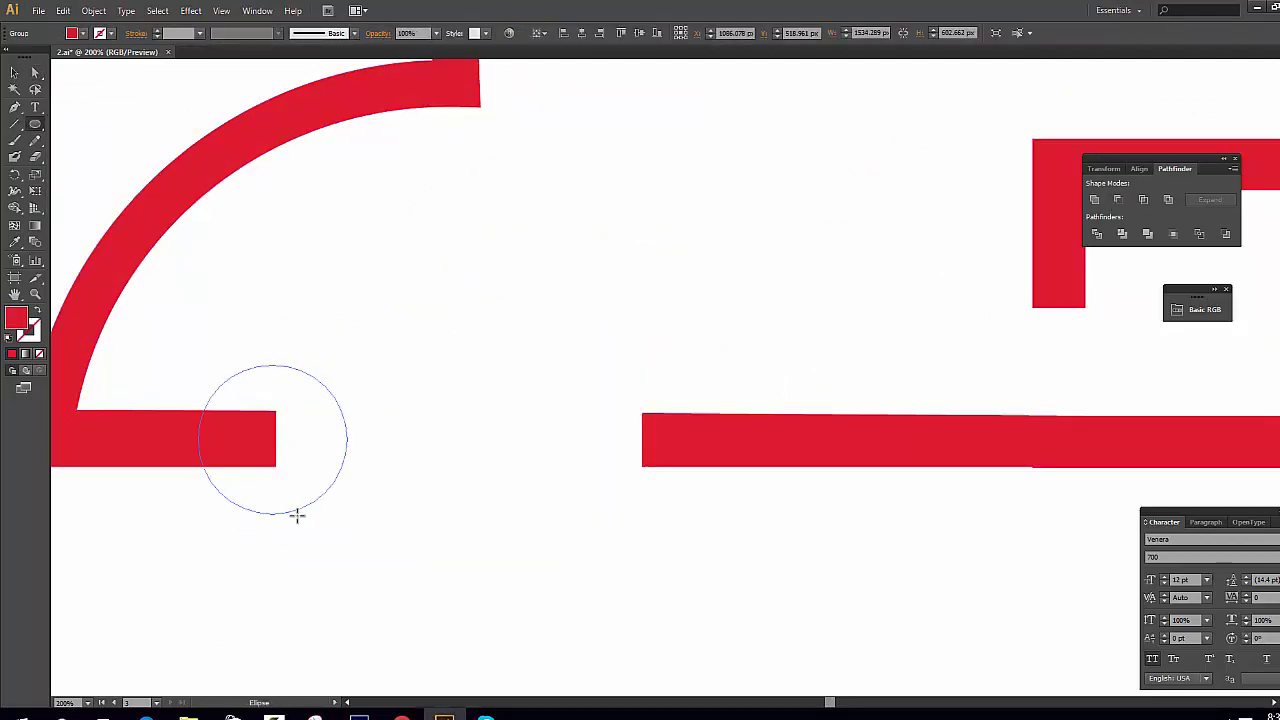
{"action": "key", "text": "a"}
{"action": "key", "text": "ctrl+shift+a"}
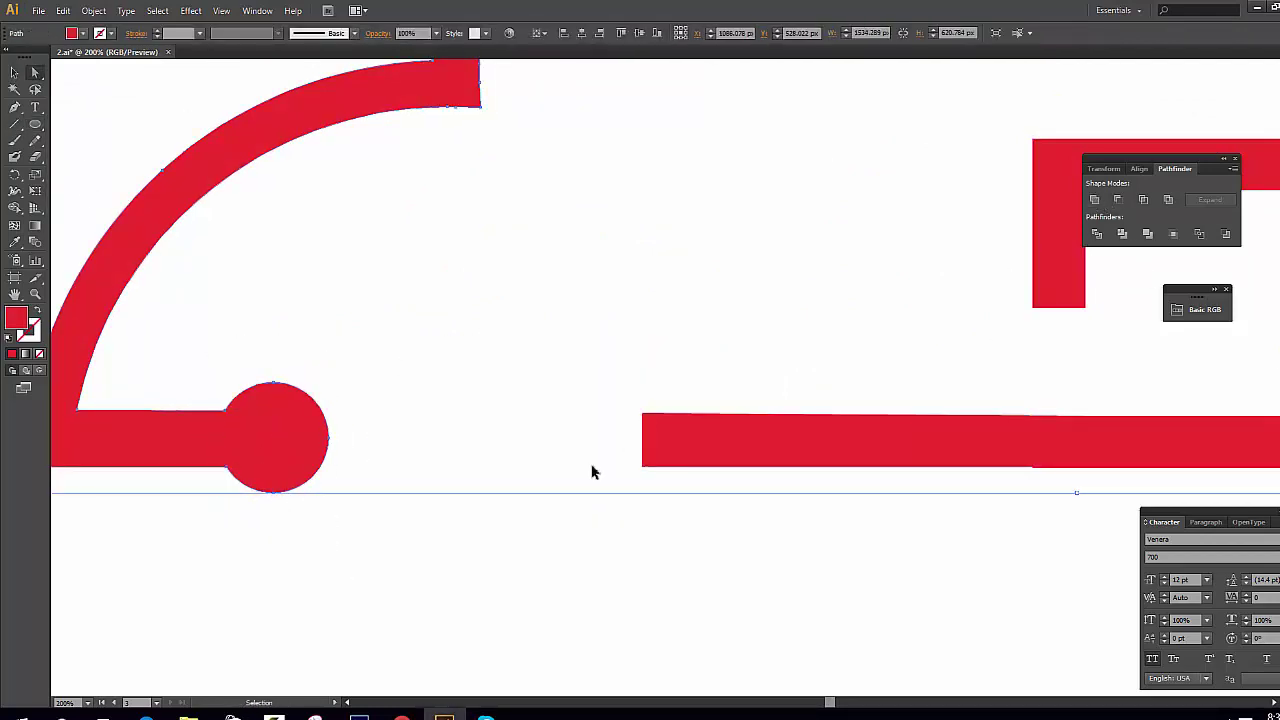
{"action": "left_click_drag", "start_coordinate": [357, 528], "coordinate": [170, 328]}
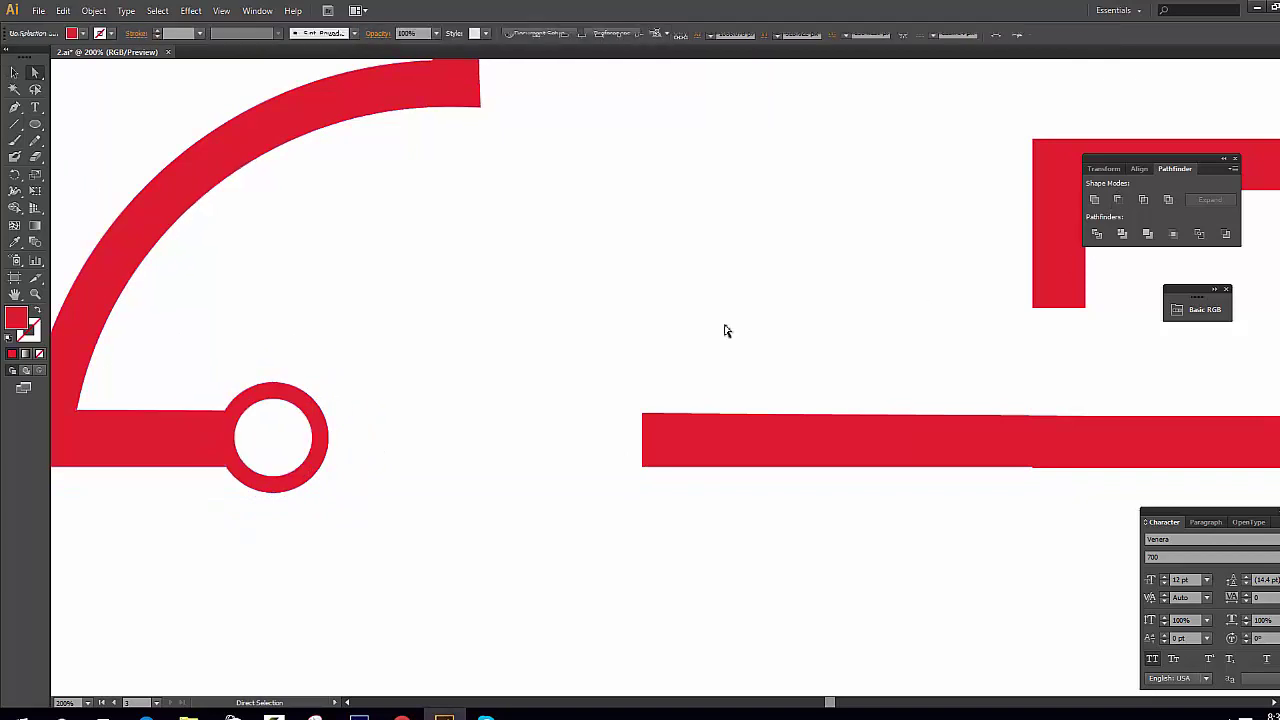
{"action": "key", "text": "ctrl+minus"}
Step: Place a solid circle at the start of the right line segment
{"action": "left_click_drag", "start_coordinate": [229, 435], "coordinate": [501, 436]}
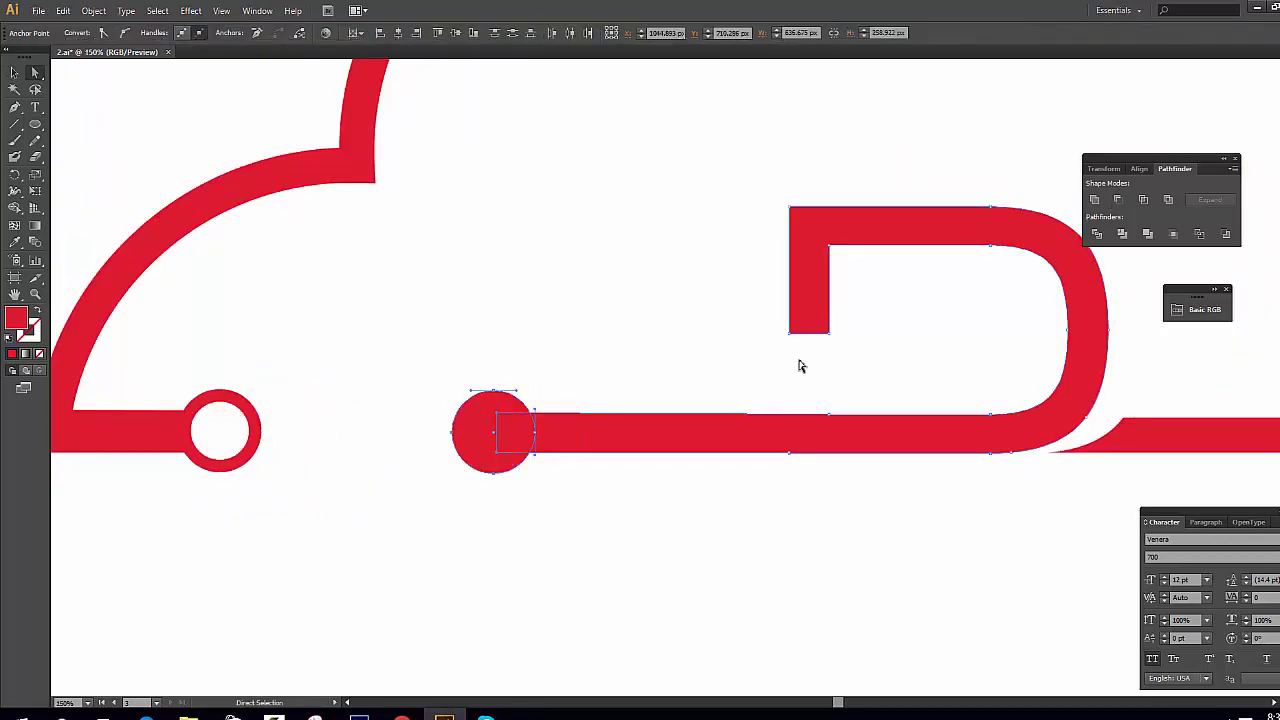
{"action": "key", "text": "ctrl+z"}
{"action": "key", "text": "ctrl+shift+z"}
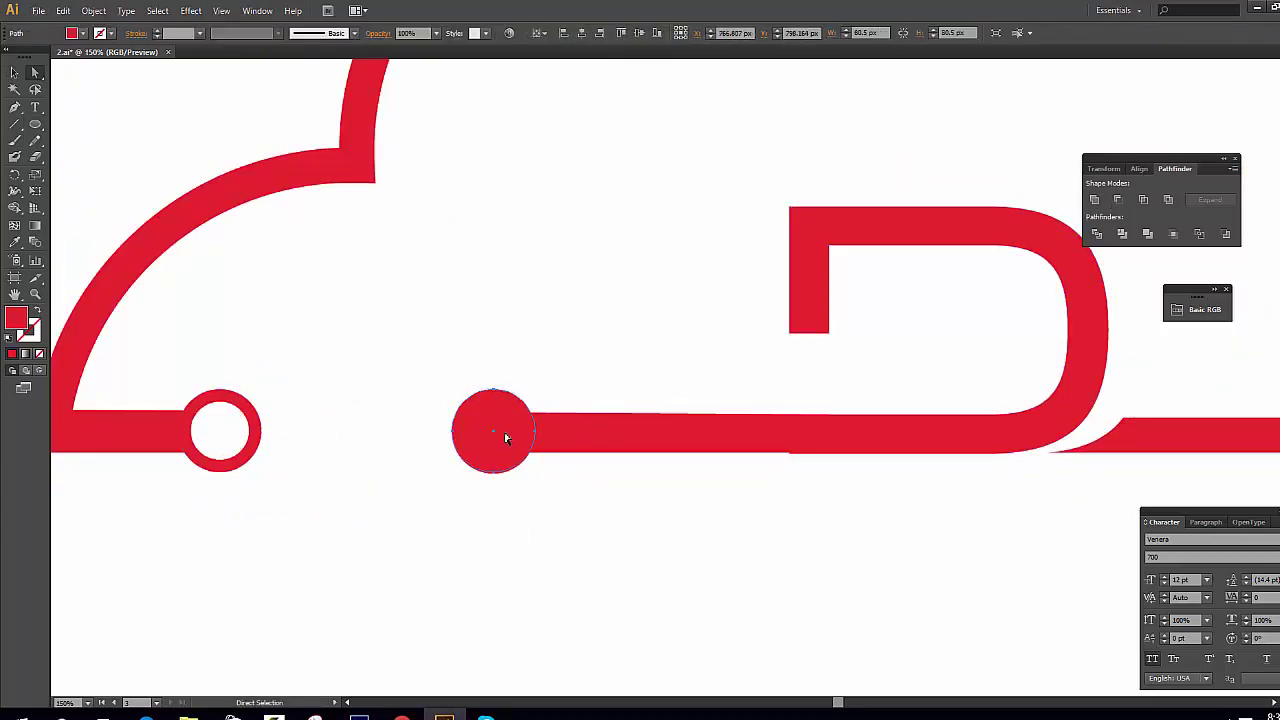
{"action": "left_click", "coordinate": [530, 440], "text": "shift"}
{"action": "scroll", "coordinate": [634, 477], "scroll_direction": "down", "scroll_amount": 3}
{"action": "left_click", "coordinate": [634, 477]}
Step: Paste a circle under the D's stem and subtract a smaller inner circle to form a hollow ring
{"action": "scroll", "coordinate": [655, 499], "scroll_direction": "up", "scroll_amount": 1}
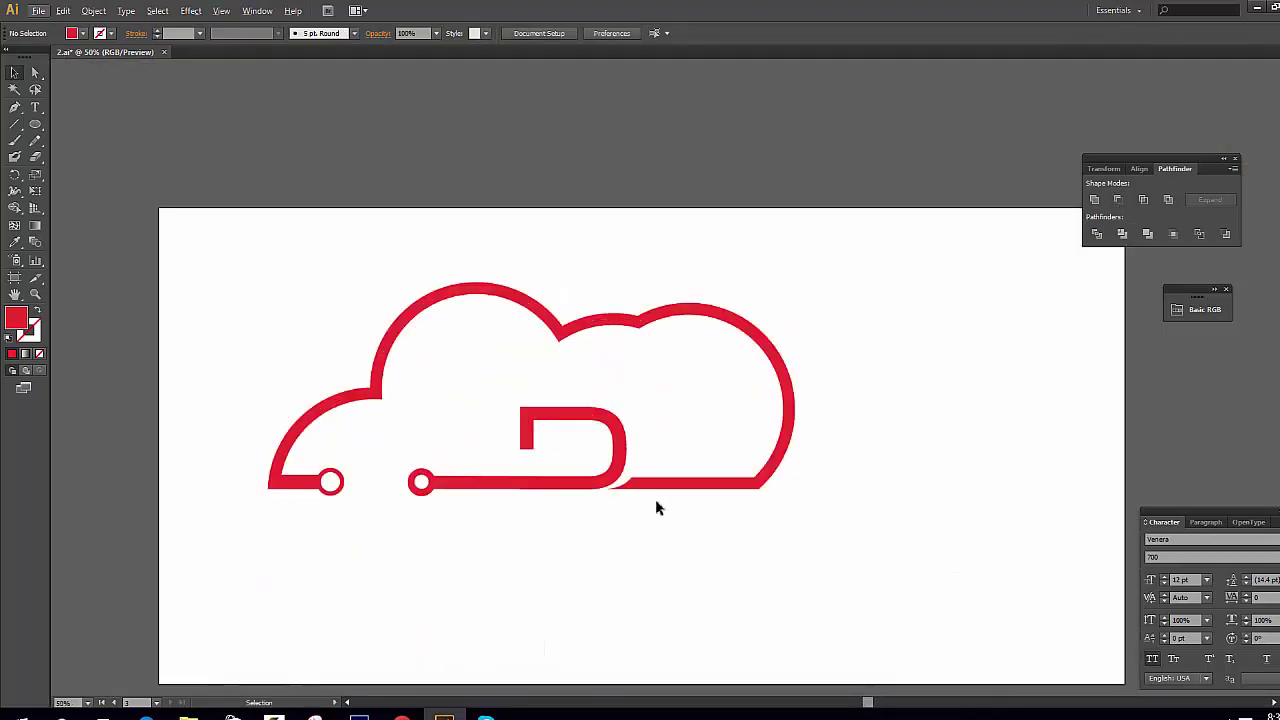
{"action": "scroll", "coordinate": [757, 548], "scroll_direction": "up", "scroll_amount": 1}
{"action": "scroll", "coordinate": [757, 548], "scroll_direction": "up", "scroll_amount": 1}
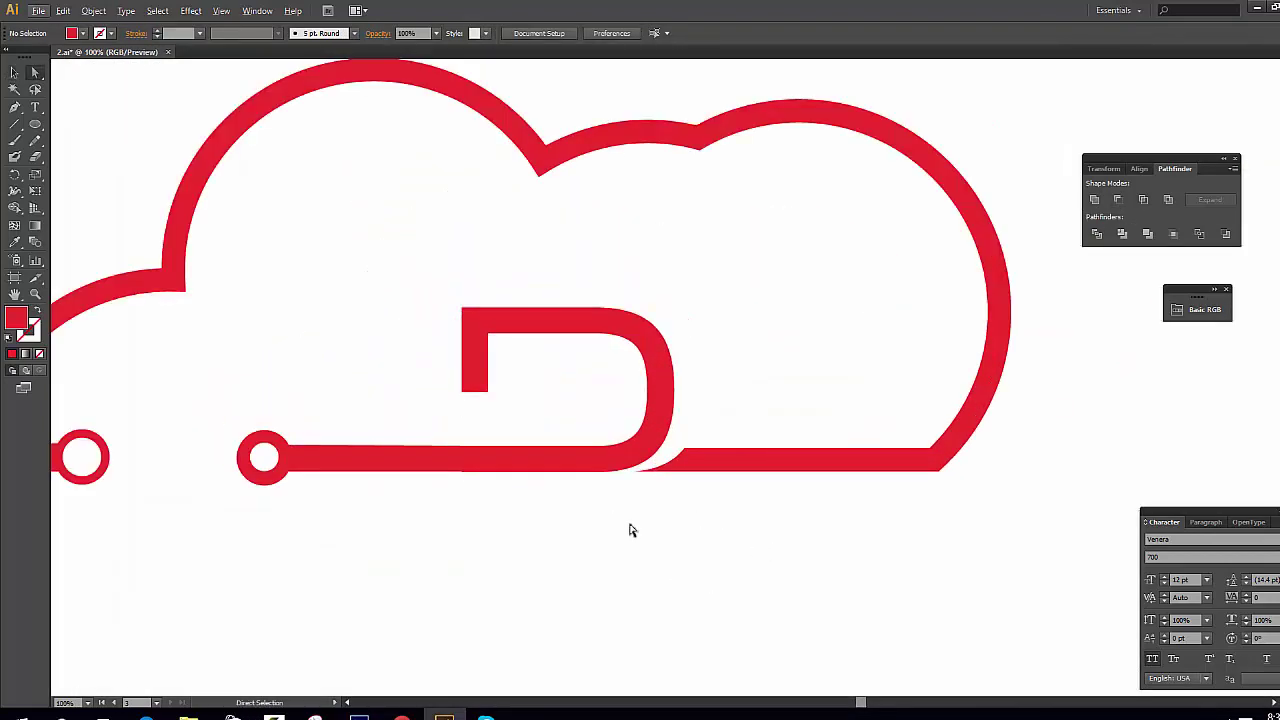
{"action": "scroll", "coordinate": [280, 526], "scroll_direction": "left", "scroll_amount": 2}
{"action": "scroll", "coordinate": [690, 585], "scroll_direction": "up", "scroll_amount": 1}
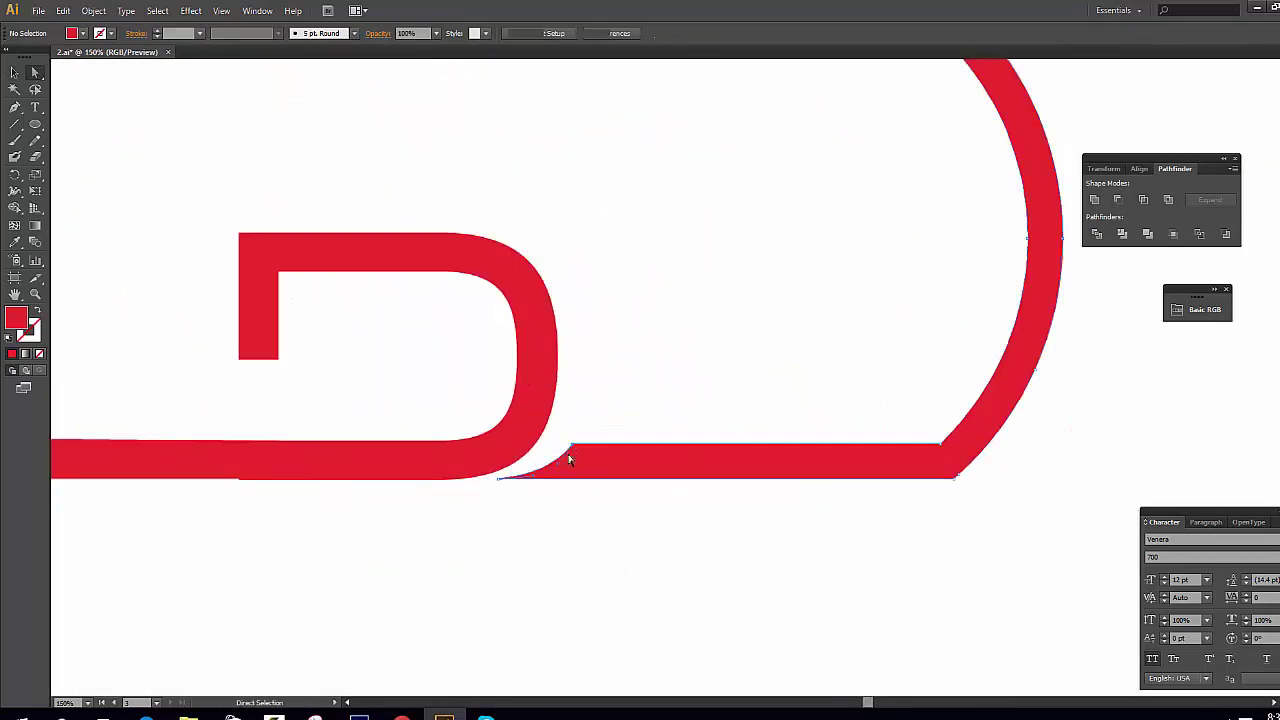
{"action": "scroll", "coordinate": [150, 300], "scroll_direction": "up", "scroll_amount": 2}
{"action": "key", "text": "ctrl+v"}
{"action": "left_click_drag", "start_coordinate": [697, 413], "coordinate": [423, 463]}
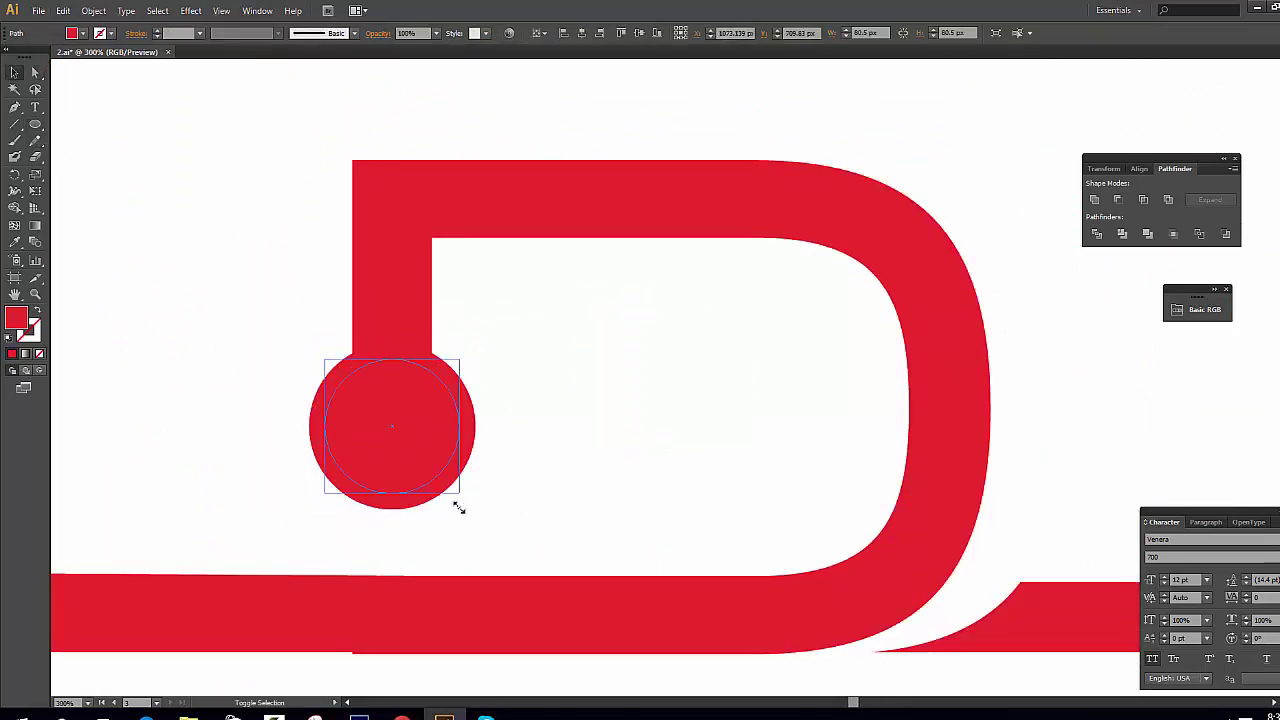
{"action": "left_click_drag", "start_coordinate": [470, 505], "coordinate": [437, 494]}
{"action": "left_click", "coordinate": [1118, 199]}
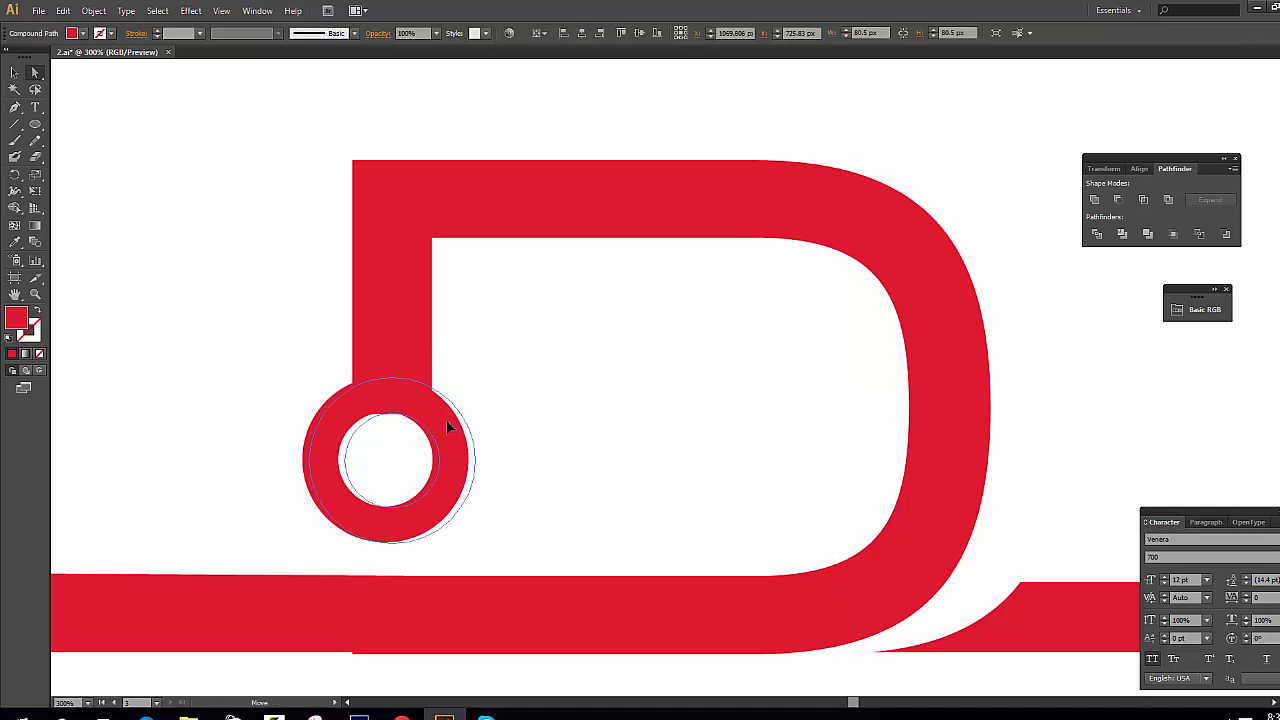
{"action": "scroll", "coordinate": [740, 546], "scroll_direction": "down", "scroll_amount": 5}
{"action": "scroll", "coordinate": [740, 546], "scroll_direction": "up", "scroll_amount": 2}
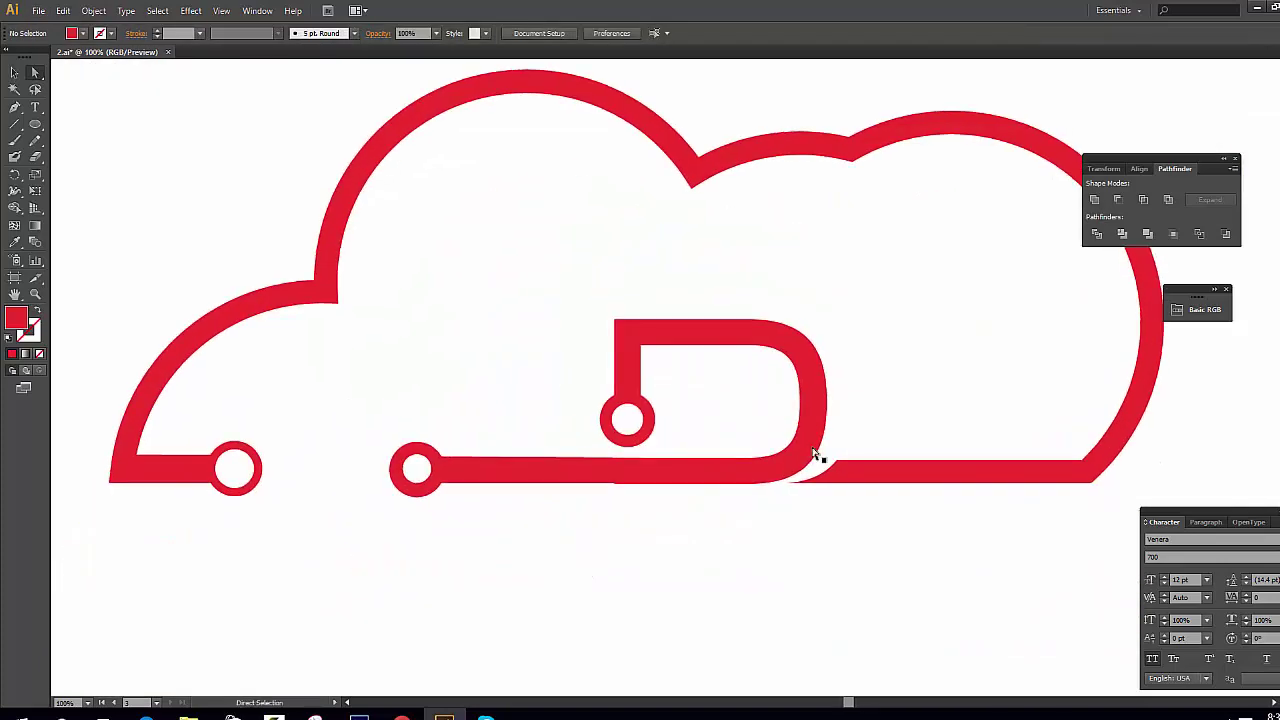
Step: Cut the ring's shape out of the cloud's top arc with Minus Front and delete the leftover disc
{"action": "left_click_drag", "start_coordinate": [687, 514], "coordinate": [675, 498]}
{"action": "scroll", "coordinate": [532, 226], "scroll_direction": "up", "scroll_amount": 3}
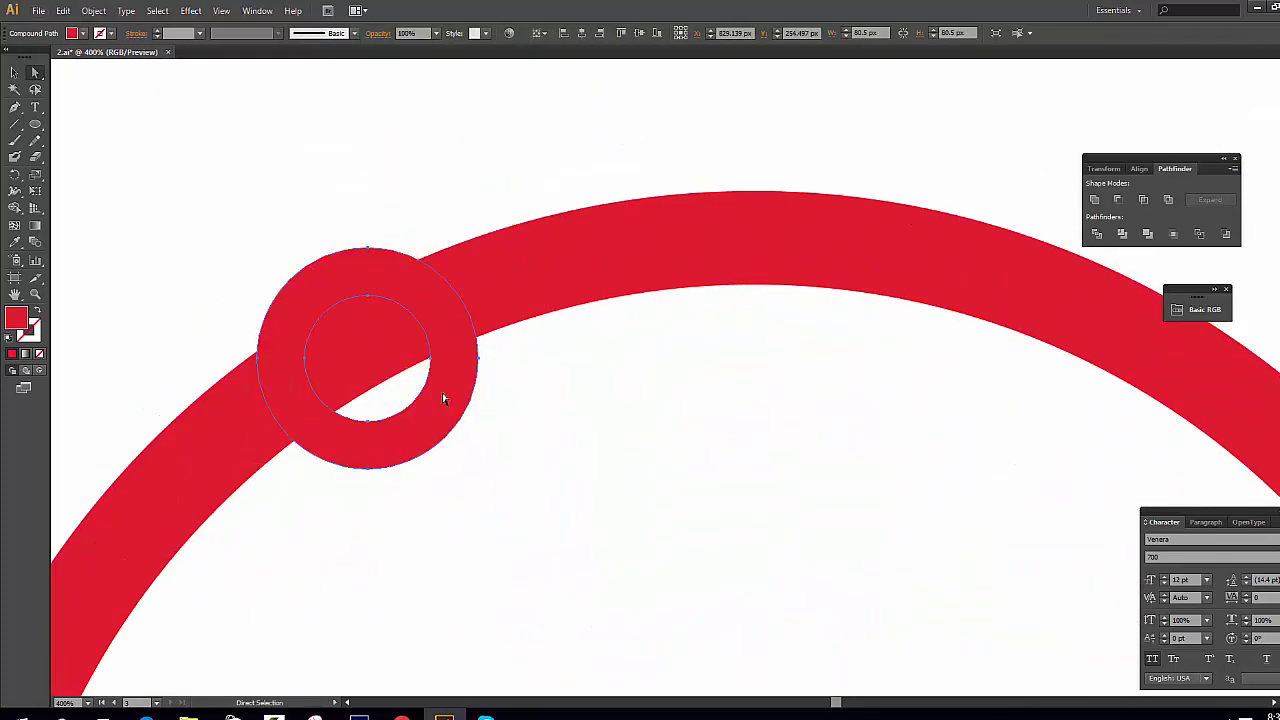
{"action": "left_click", "coordinate": [1118, 199]}
{"action": "left_click", "coordinate": [387, 342]}
{"action": "key", "text": "Delete"}
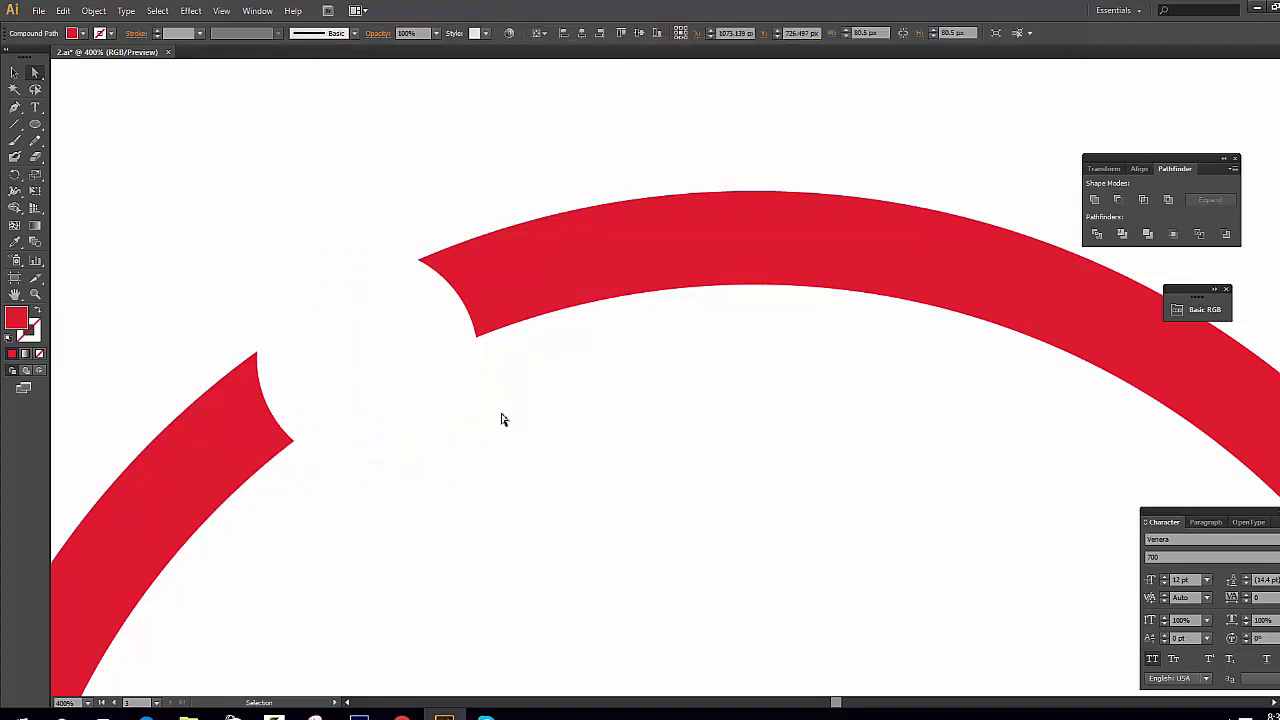
Step: Place a ring copy over the arc's gap and clear the segments left inside the rings
{"action": "key", "text": "ctrl+v"}
{"action": "mouse_move", "coordinate": [714, 434]}
{"action": "left_mouse_down"}
{"action": "mouse_move", "coordinate": [376, 447]}
{"action": "mouse_move", "coordinate": [636, 330]}
{"action": "left_mouse_up"}
{"action": "key", "text": "ctrl+8"}
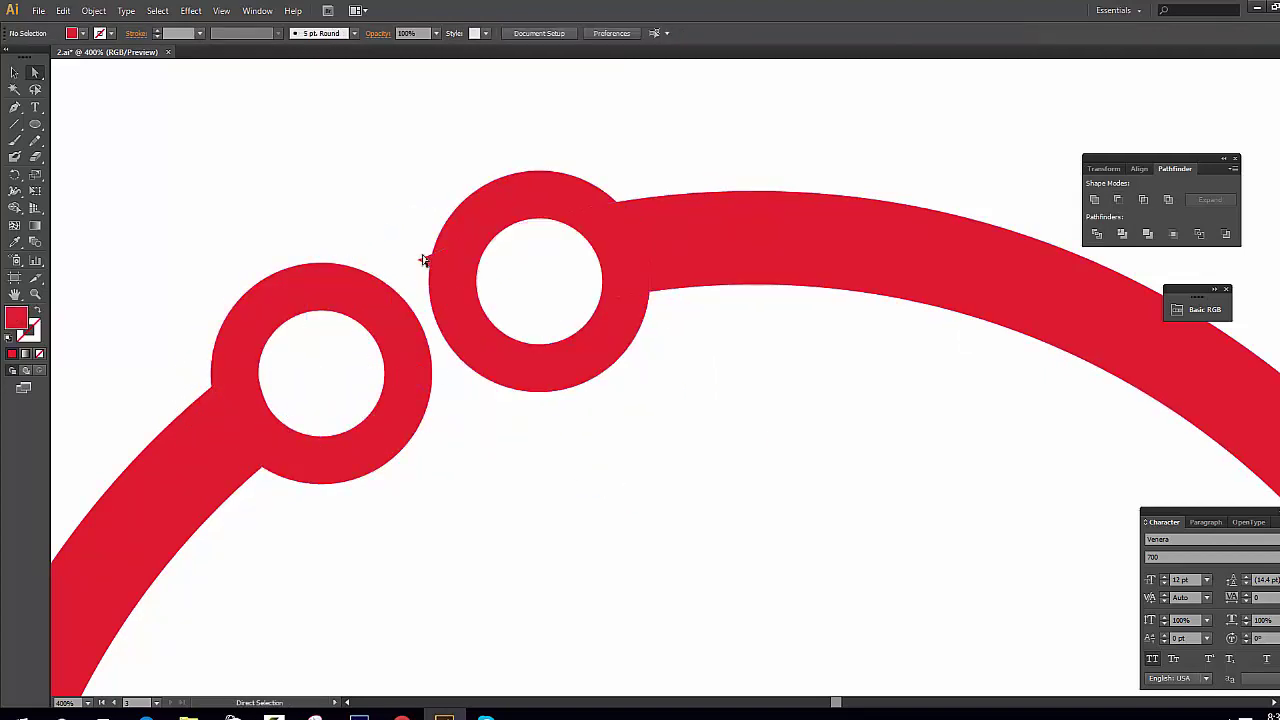
{"action": "left_click", "coordinate": [423, 257]}
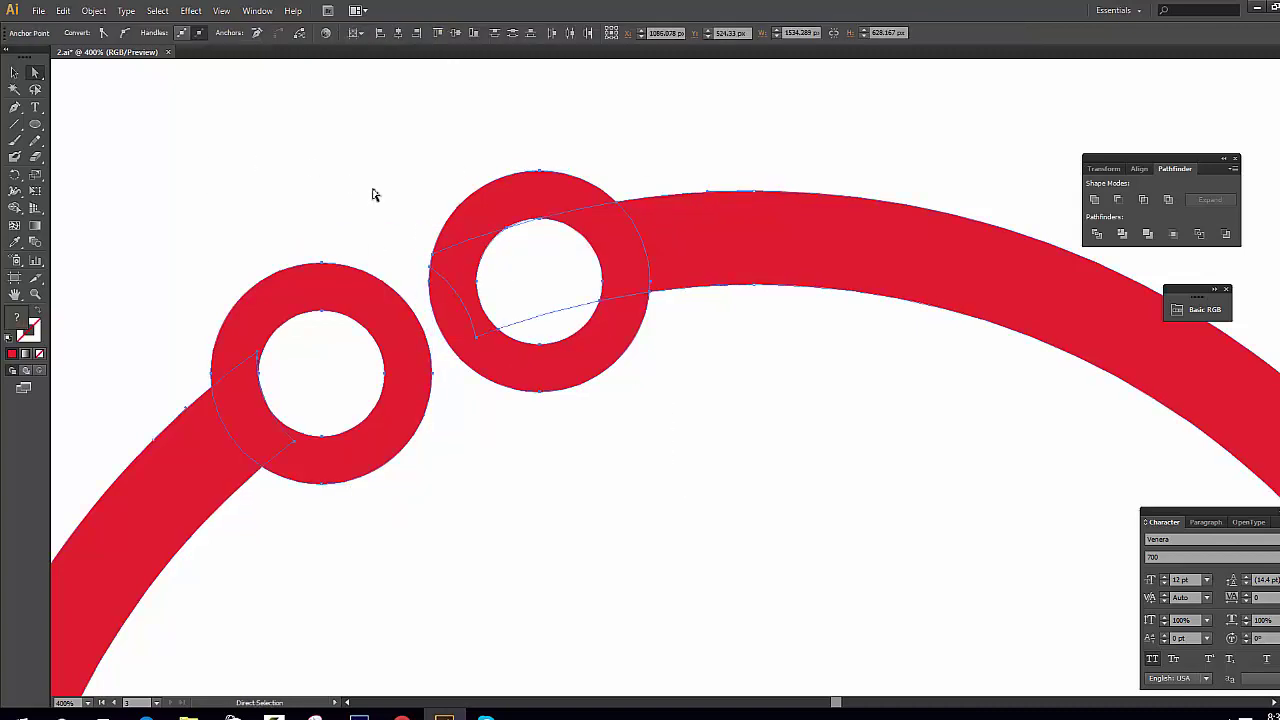
{"action": "left_click", "coordinate": [563, 334]}
{"action": "scroll", "coordinate": [536, 224], "scroll_direction": "up", "scroll_amount": 3}
{"action": "key", "text": "v"}
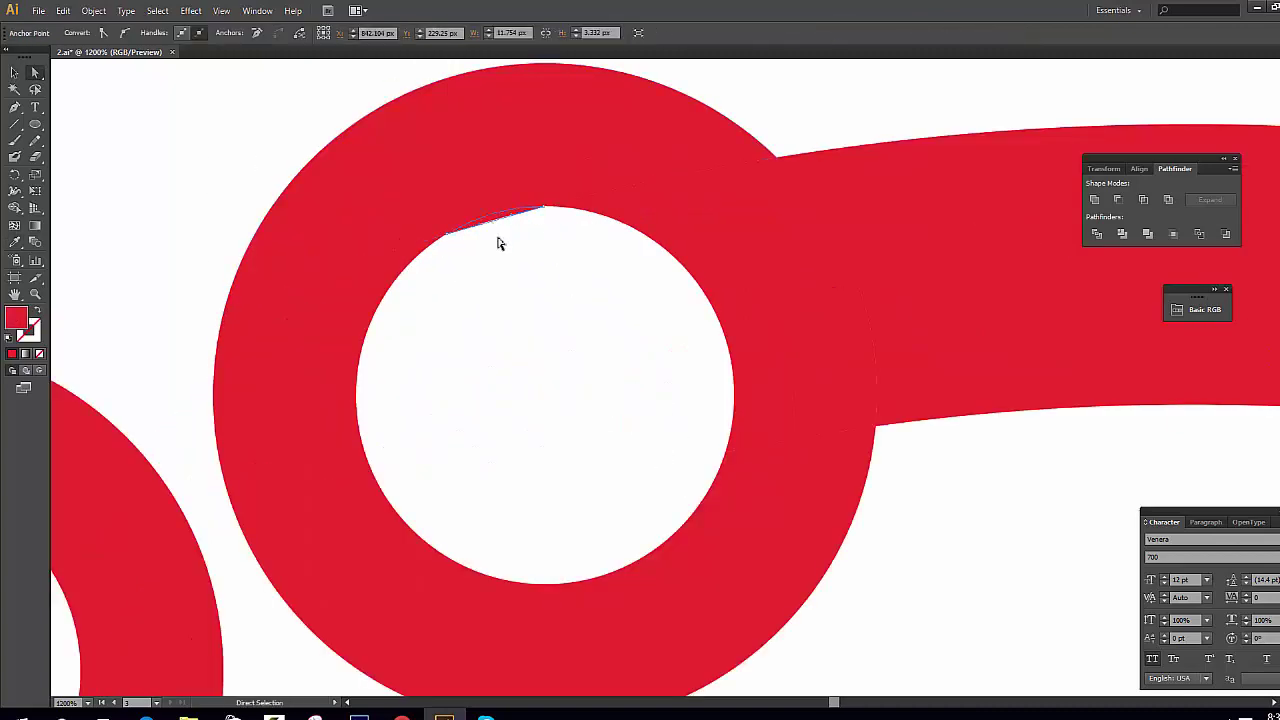
{"action": "scroll", "coordinate": [651, 466], "scroll_direction": "down", "scroll_amount": 10}
{"action": "left_click", "coordinate": [683, 407]}
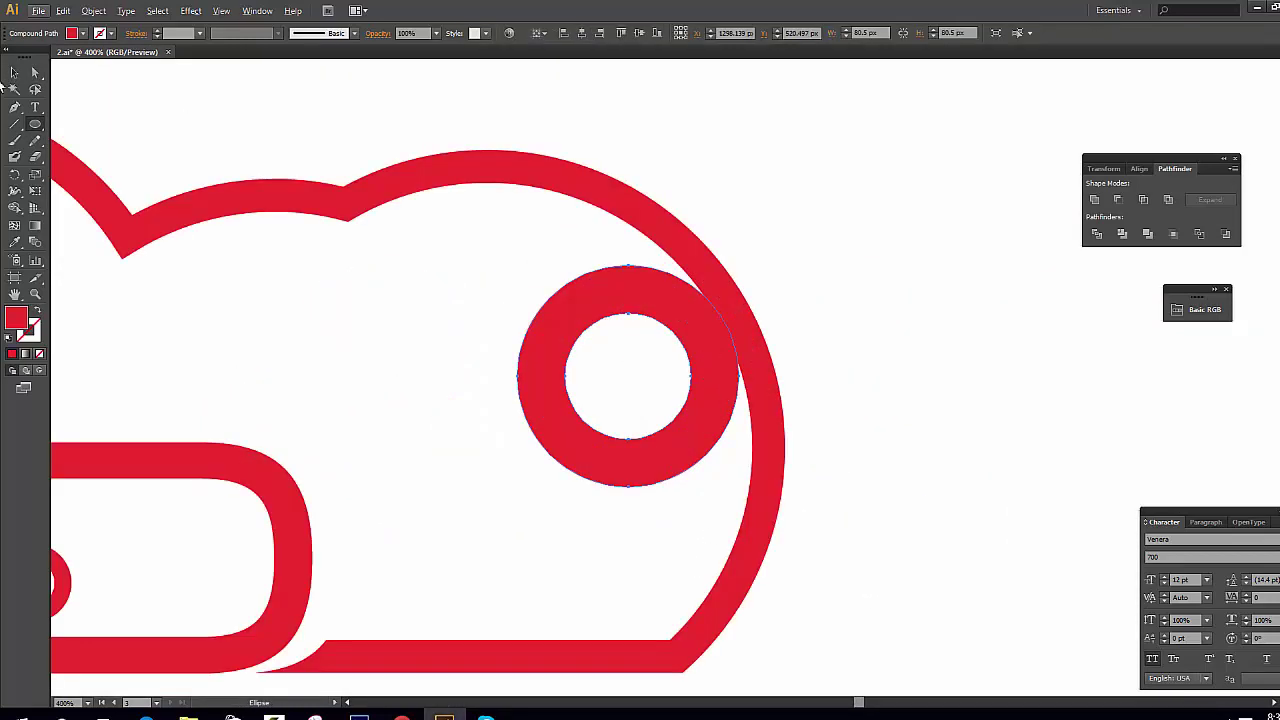
Step: Position rings on the cloud's right edge and top, removing the arc between them
{"action": "mouse_move", "coordinate": [626, 297]}
{"action": "left_mouse_down"}
{"action": "mouse_move", "coordinate": [620, 202]}
{"action": "mouse_move", "coordinate": [596, 248]}
{"action": "mouse_move", "coordinate": [592, 228]}
{"action": "mouse_move", "coordinate": [726, 328]}
{"action": "left_mouse_up"}
{"action": "left_click", "coordinate": [831, 366]}
{"action": "left_click_drag", "start_coordinate": [768, 270], "coordinate": [781, 310]}
{"action": "left_click_drag", "start_coordinate": [781, 310], "coordinate": [643, 180]}
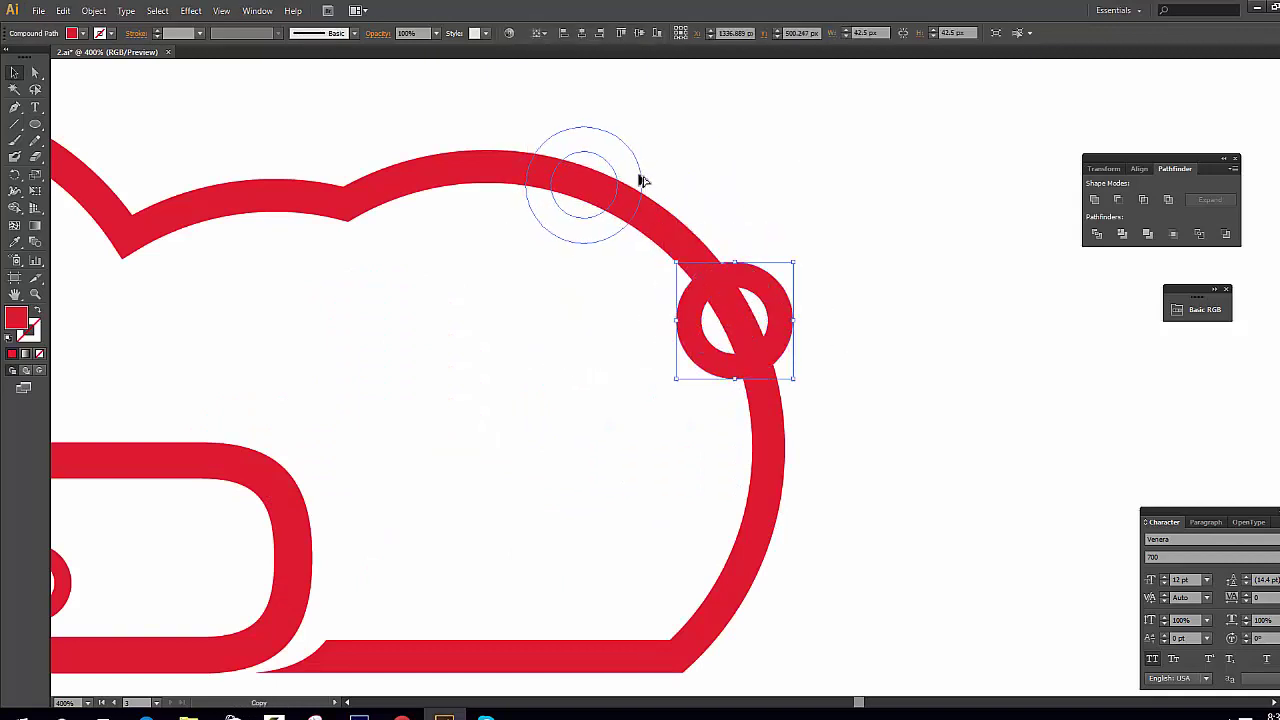
{"action": "key", "text": "ctrl+a"}
{"action": "left_click", "coordinate": [1097, 234]}
{"action": "left_click", "coordinate": [694, 237]}
{"action": "key", "text": "Delete"}
{"action": "key", "text": "slash"}
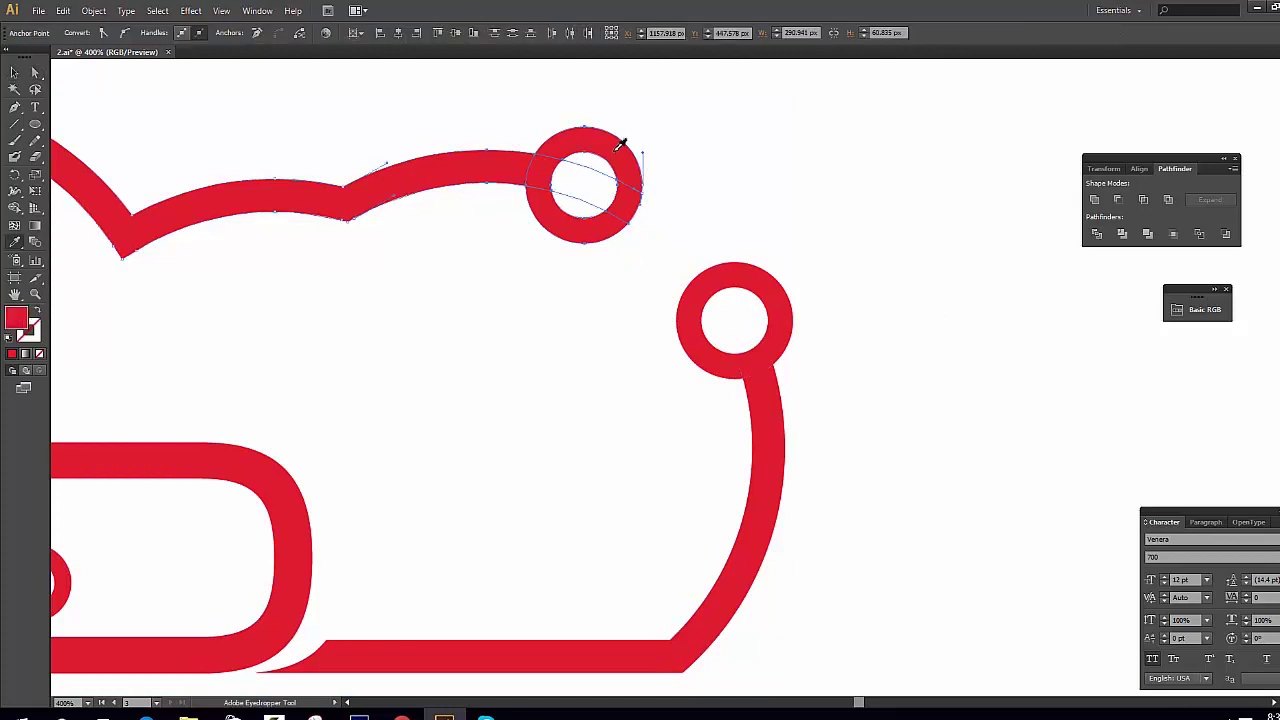
Step: Delete the red pieces left inside the top and lower rings
{"action": "left_click", "coordinate": [590, 172]}
{"action": "key", "text": "Delete"}
{"action": "left_click", "coordinate": [749, 280]}
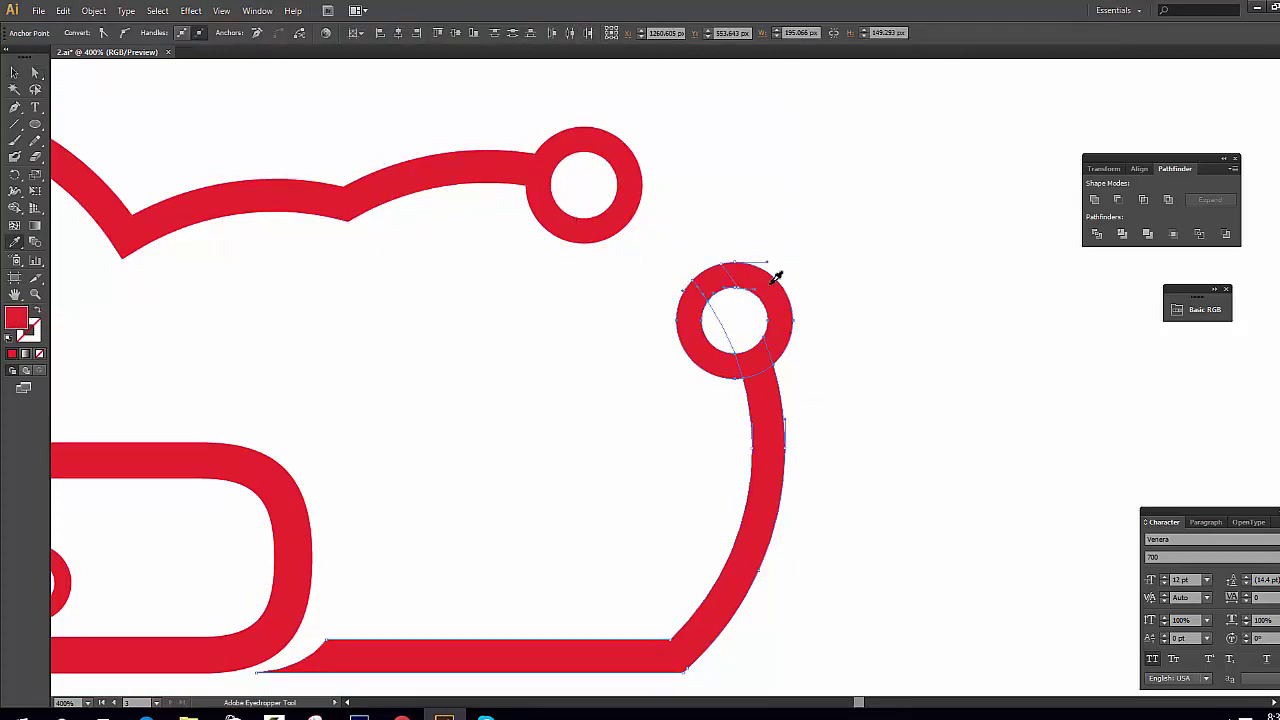
{"action": "key", "text": "Delete"}
Step: Select all the cloud's parts and group them with Ctrl+G
{"action": "key", "text": "ctrl+0"}
{"action": "key", "text": "ctrl+a"}
{"action": "scroll", "coordinate": [371, 314], "scroll_direction": "up", "scroll_amount": 2}
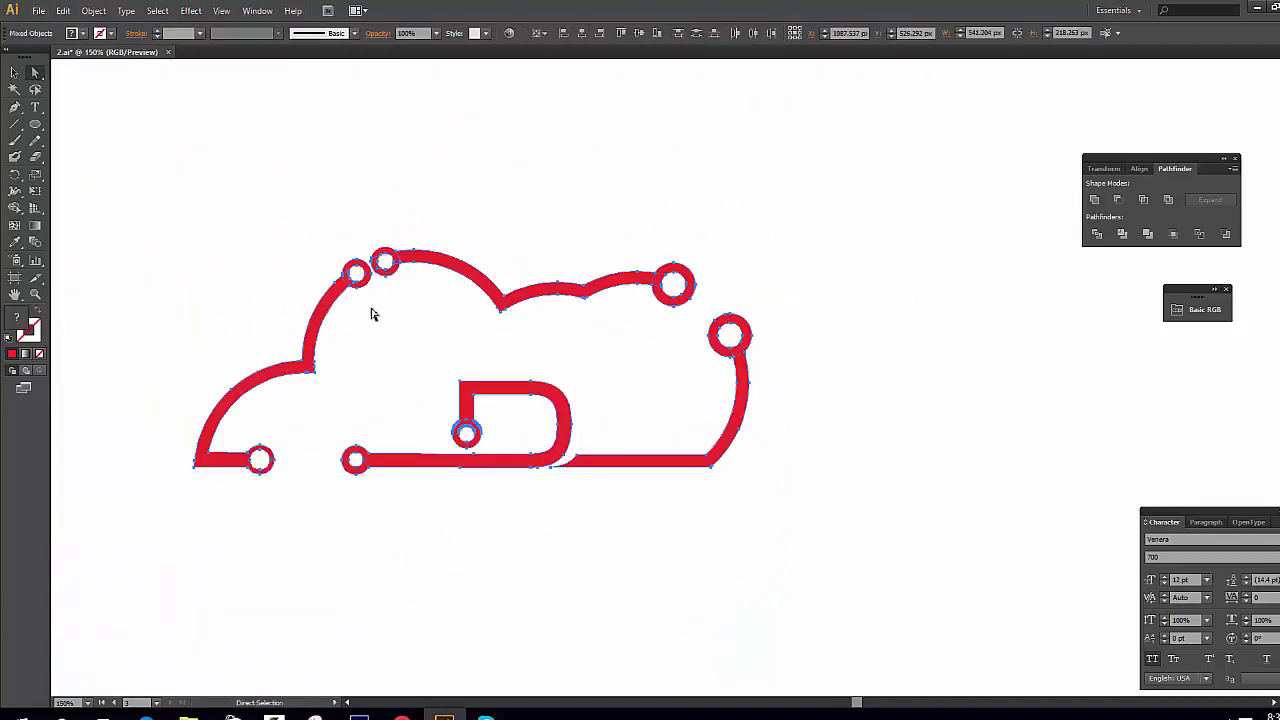
{"action": "scroll", "coordinate": [465, 375], "scroll_direction": "up", "scroll_amount": 2}
{"action": "left_click", "coordinate": [465, 375]}
{"action": "key", "text": "ctrl+0"}
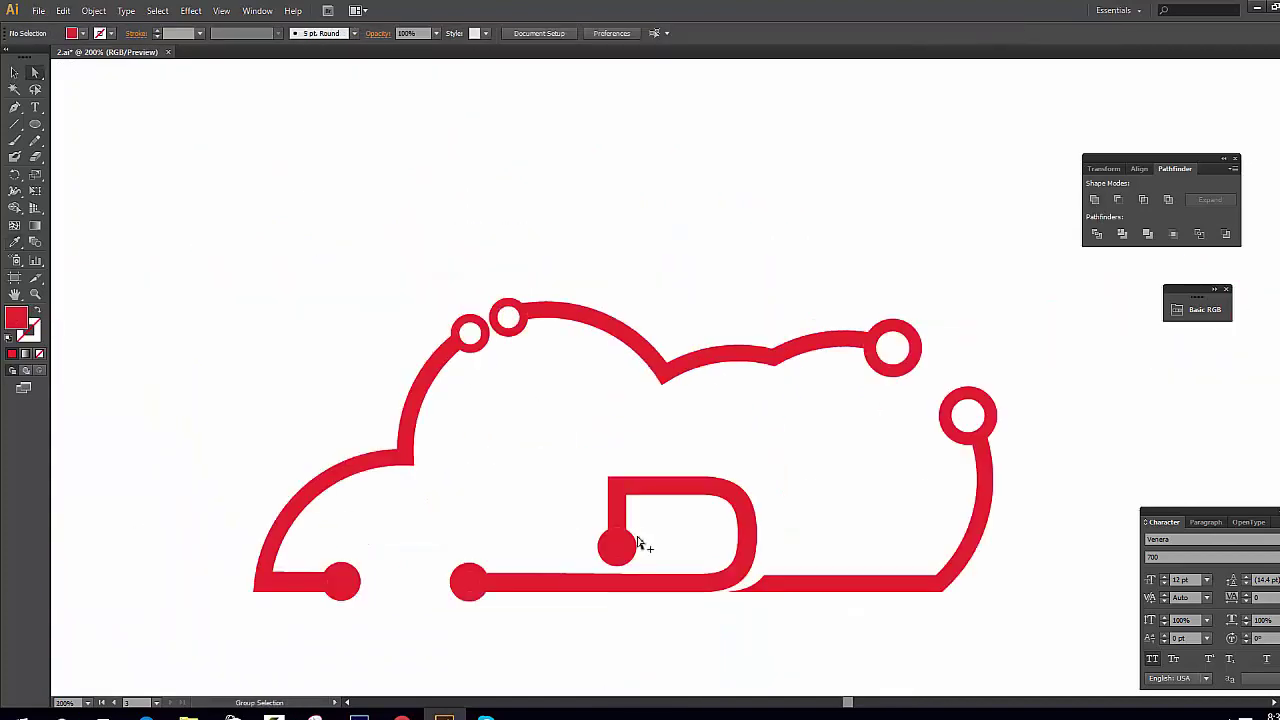
{"action": "scroll", "coordinate": [472, 598], "scroll_direction": "up", "scroll_amount": 2}
{"action": "key", "text": "ctrl+1"}
{"action": "key", "text": "ctrl+a"}
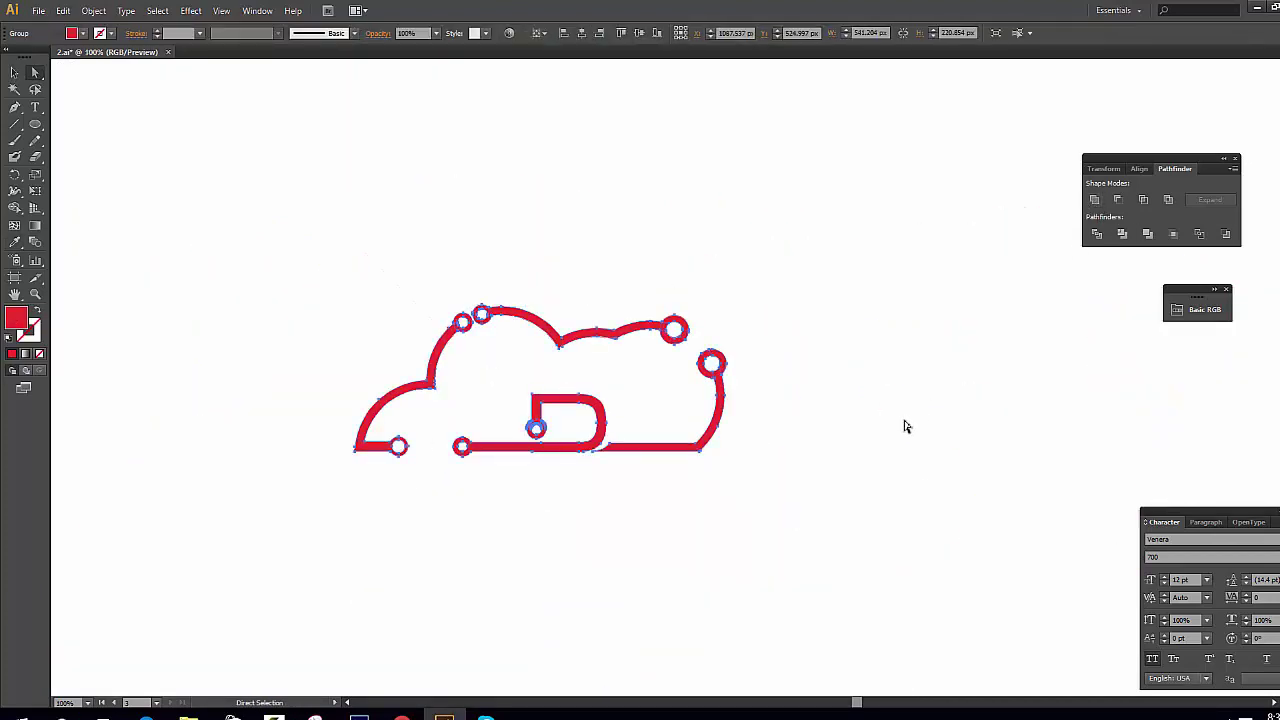
{"action": "key", "text": "ctrl+g"}
{"action": "key", "text": "v"}
{"action": "key", "text": "ctrl+0"}
Step: Type GREEN TEC below the cloud, enlarge it to the cloud's width and apply Nexa Bold
{"action": "left_click", "coordinate": [643, 374]}
{"action": "scroll", "coordinate": [643, 374], "scroll_direction": "up", "scroll_amount": 1}
{"action": "key", "text": "t"}
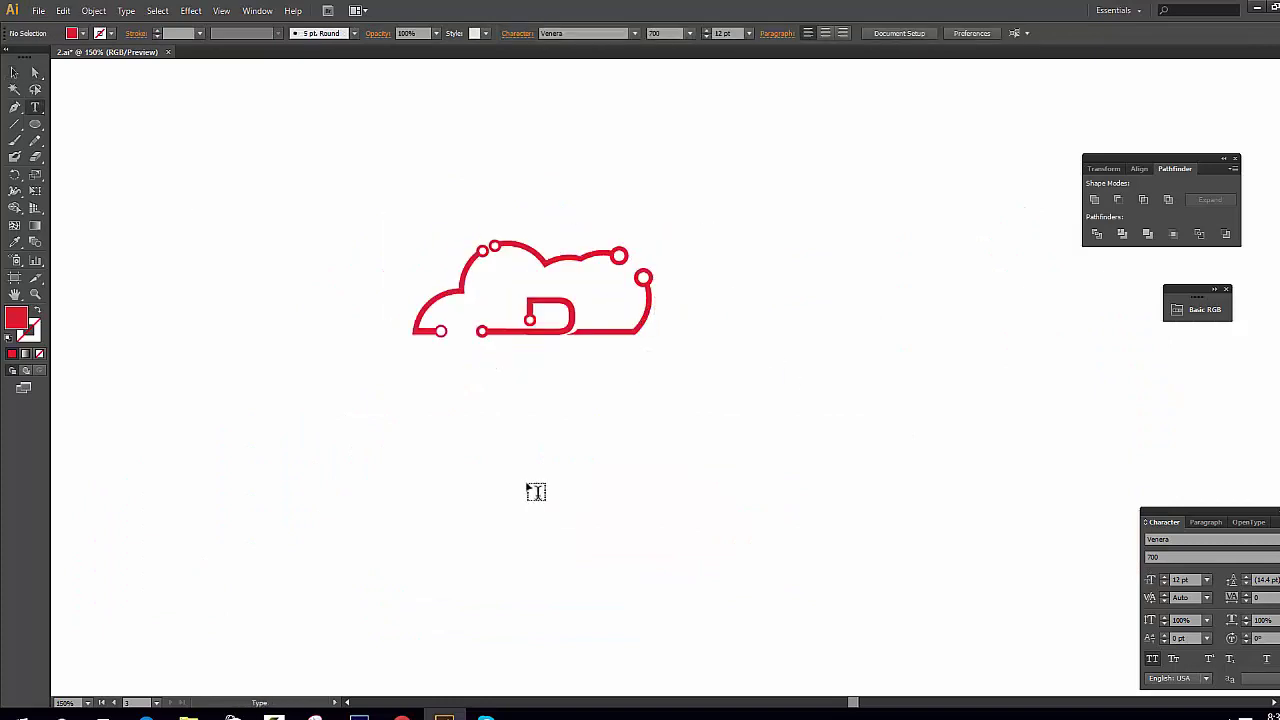
{"action": "left_click", "coordinate": [16, 72]}
{"action": "left_click_drag", "start_coordinate": [608, 474], "coordinate": [737, 483], "text": "alt+shift"}
{"action": "left_click_drag", "start_coordinate": [620, 478], "coordinate": [620, 400]}
{"action": "type", "text": "Nexa Bold"}
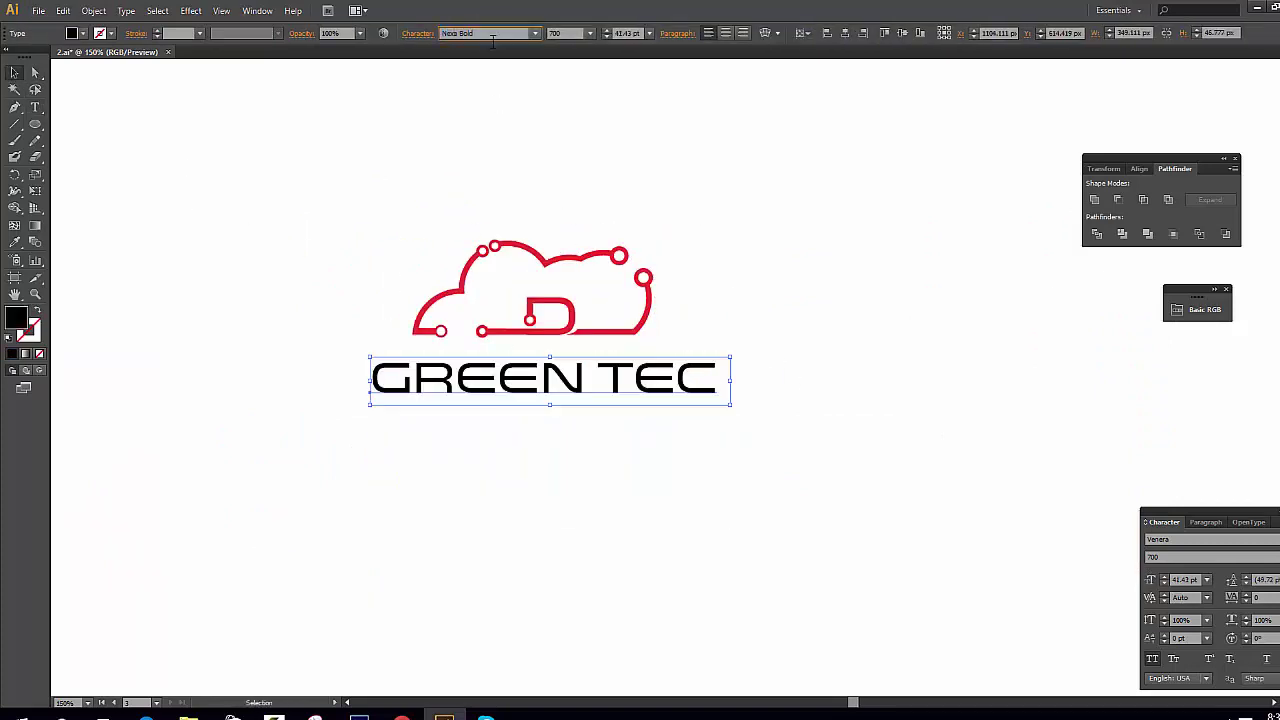
{"action": "key", "text": "Return"}
{"action": "type", "text": "Handel Gothic"}
{"action": "key", "text": "Return"}
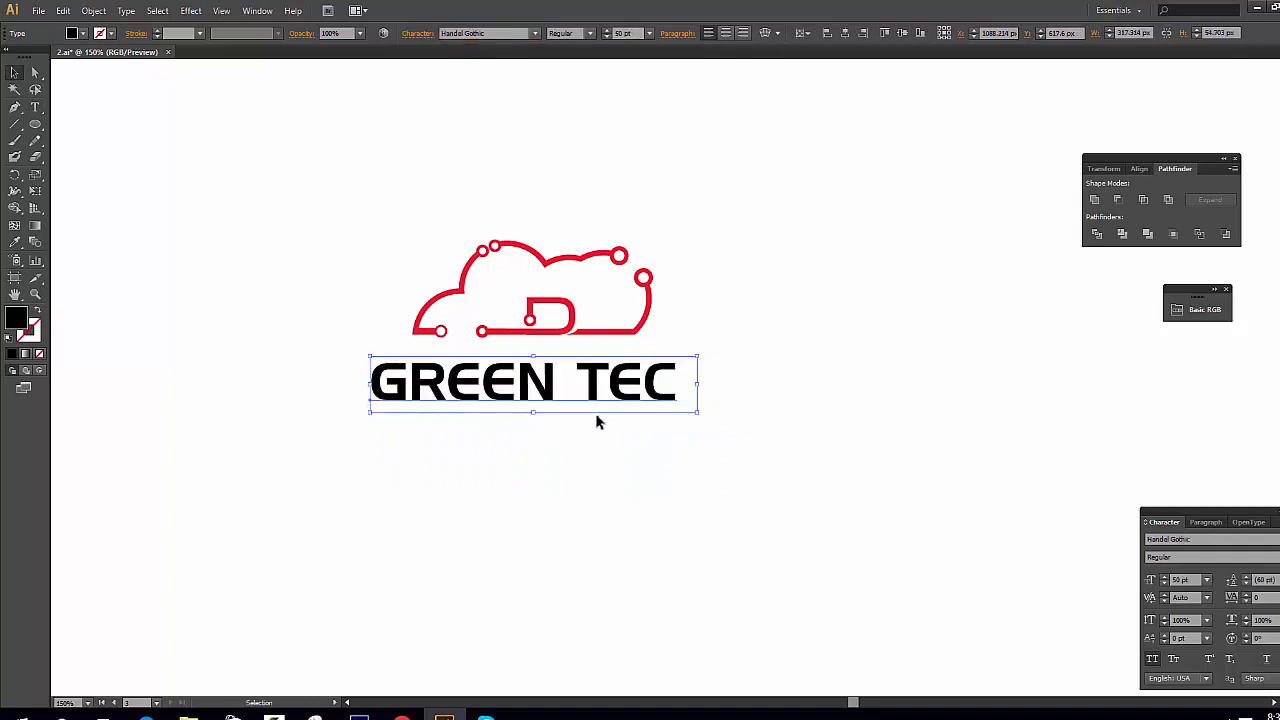
Step: Outline GREEN TEC and group it with the cloud, then undo back to editable text
{"action": "right_click", "coordinate": [608, 376]}
{"action": "left_click", "coordinate": [666, 480]}
{"action": "key", "text": "ctrl+a"}
{"action": "key", "text": "ctrl+g"}
{"action": "left_click", "coordinate": [676, 452]}
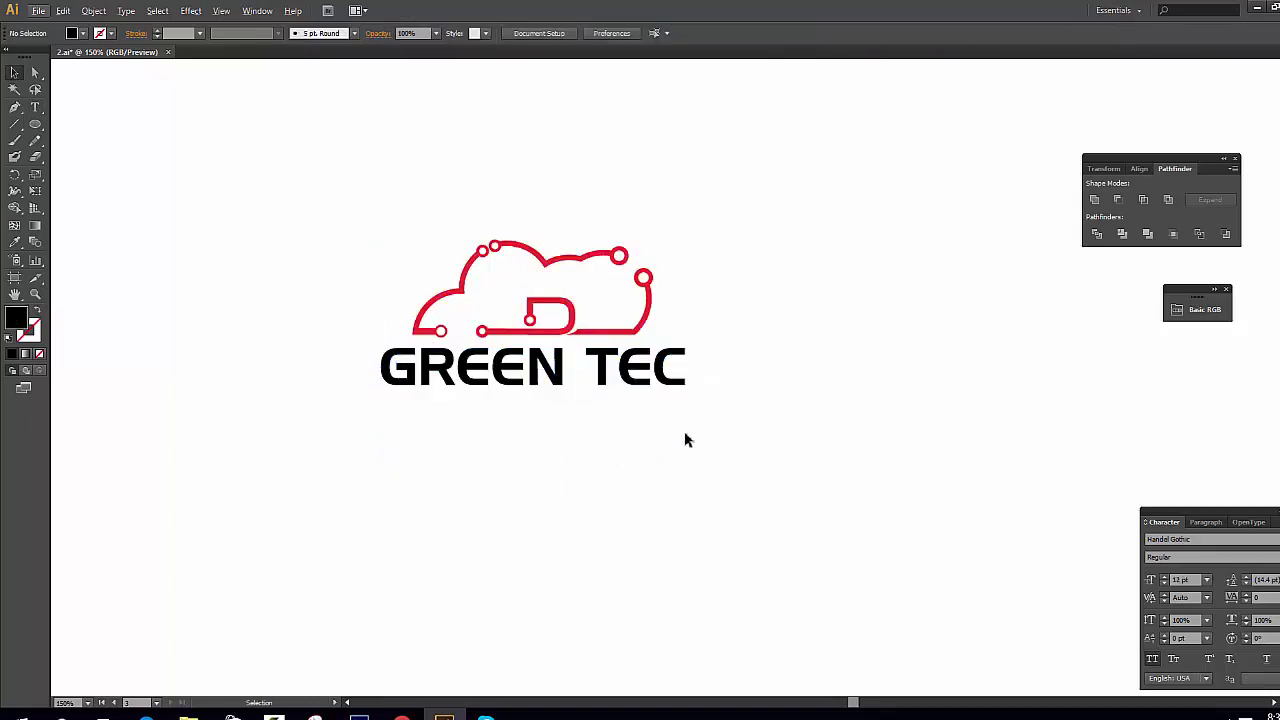
{"action": "key", "text": "ctrl+z"}
Step: Set GREEN TEC in Venera, fit it to the cloud's width and convert it to outlines
{"action": "left_click", "coordinate": [489, 33]}
{"action": "type", "text": "Venera"}
{"action": "key", "text": "Return"}
{"action": "scroll", "coordinate": [556, 42], "scroll_direction": "down", "scroll_amount": 3}
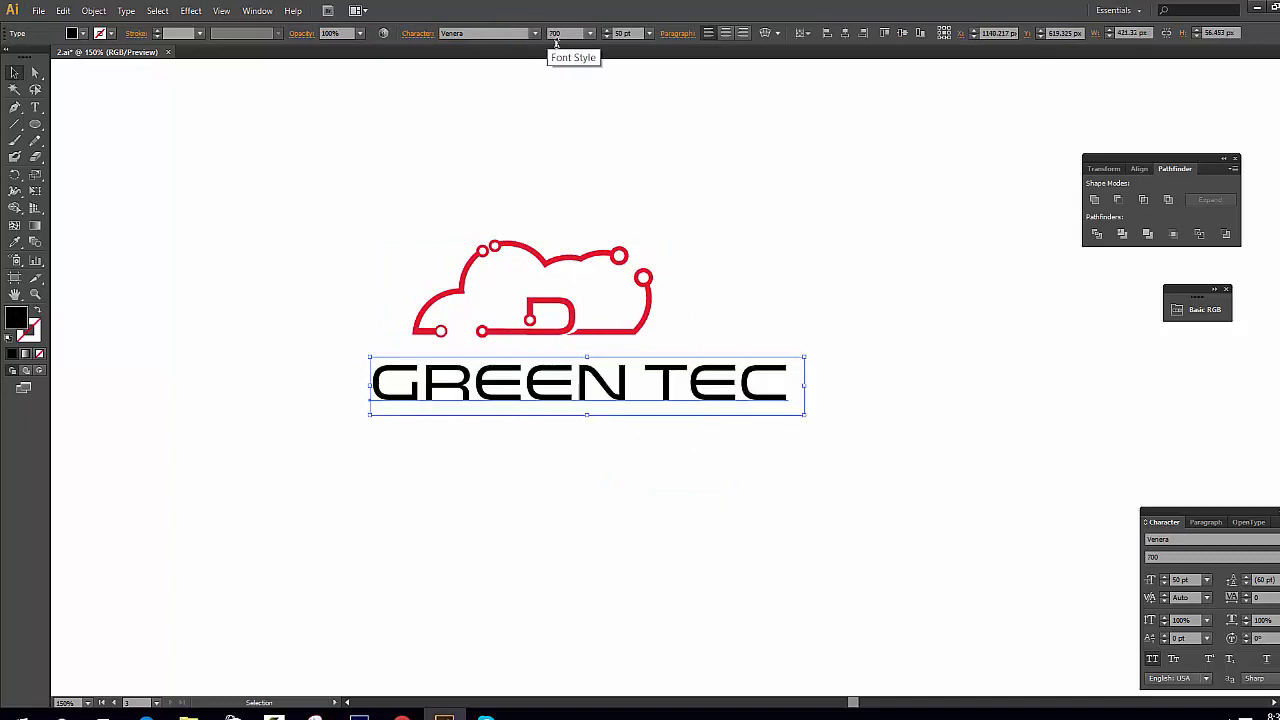
{"action": "left_click_drag", "start_coordinate": [800, 422], "coordinate": [688, 388]}
{"action": "right_click", "coordinate": [611, 366]}
{"action": "left_click", "coordinate": [640, 469]}
{"action": "key", "text": "ctrl+a"}
Step: Type NAHAL BLOOG, scale it, place it under GREEN TEC and set tracking to 500
{"action": "scroll", "coordinate": [597, 71], "scroll_direction": "down", "scroll_amount": 1}
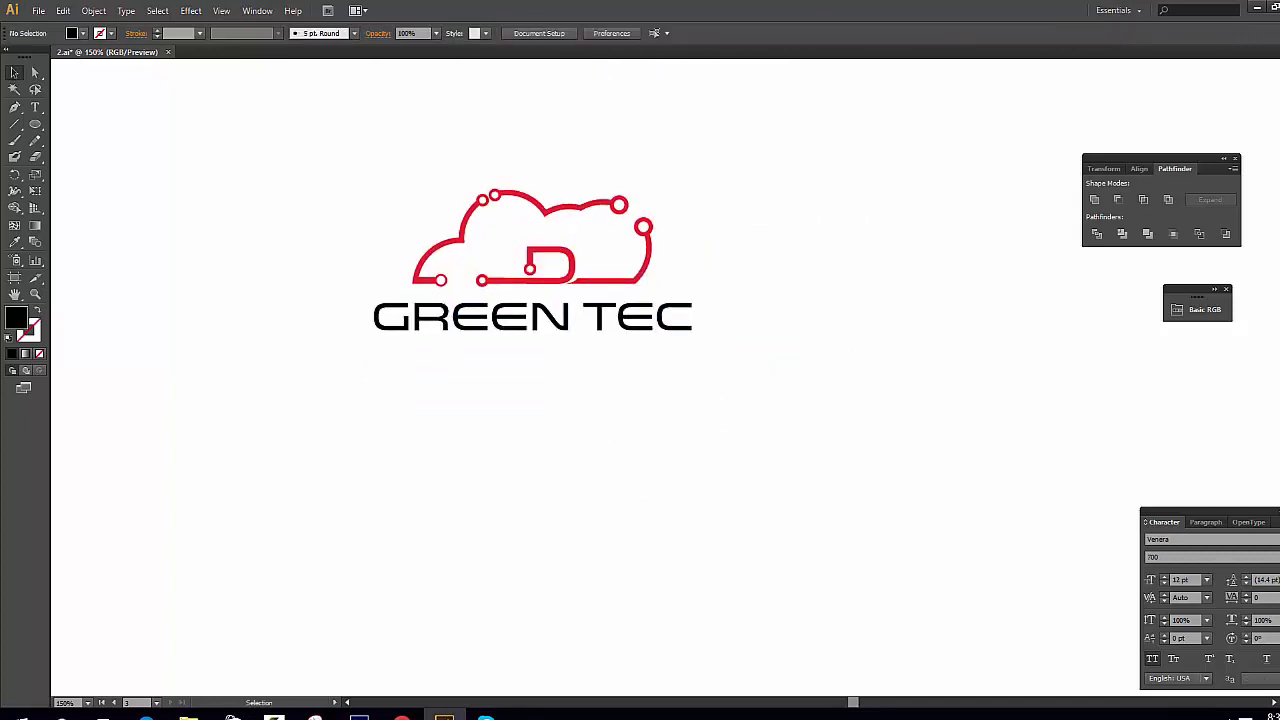
{"action": "key", "text": "t"}
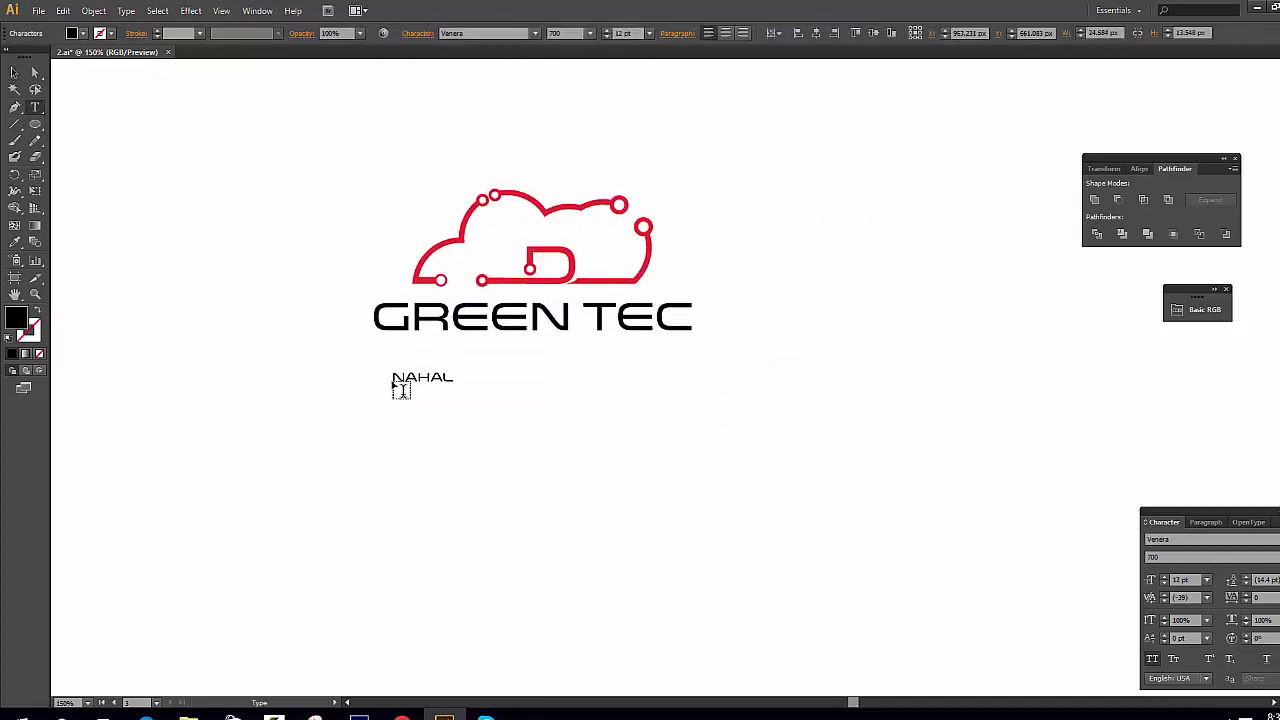
{"action": "left_click", "coordinate": [14, 72]}
{"action": "left_click_drag", "start_coordinate": [529, 386], "coordinate": [569, 366]}
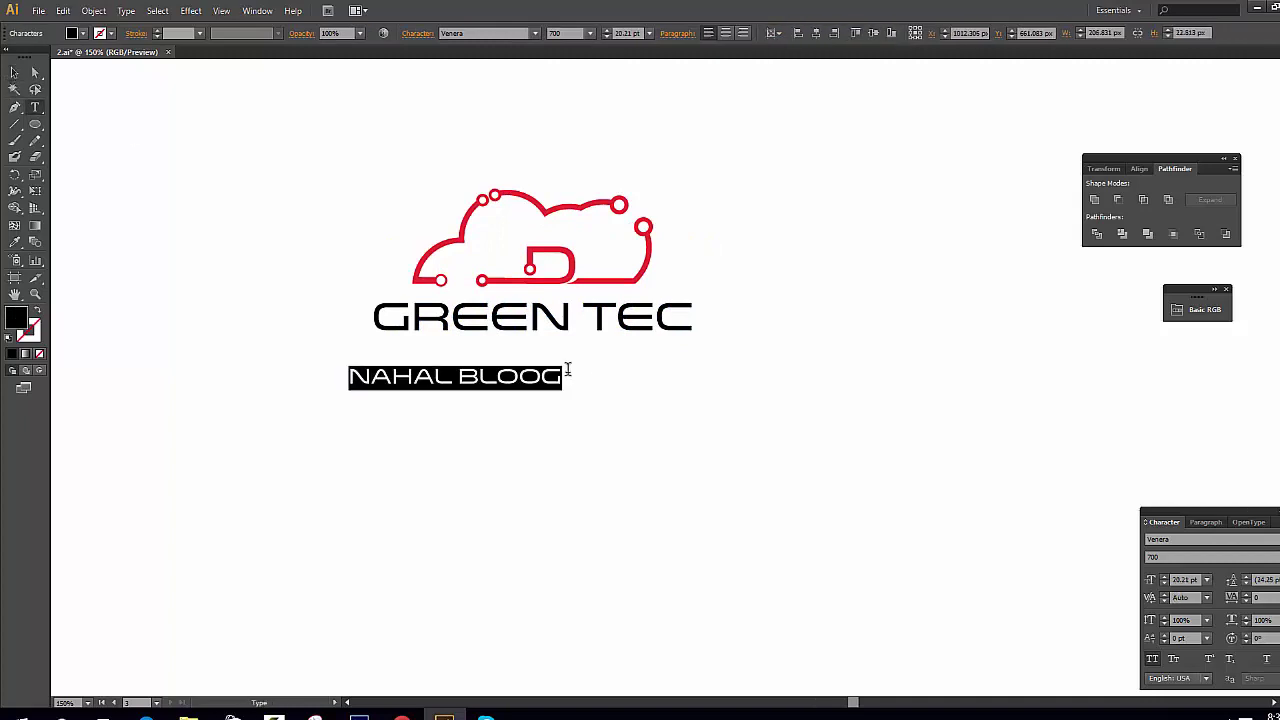
{"action": "left_click_drag", "start_coordinate": [477, 397], "coordinate": [501, 363]}
{"action": "type", "text": "a"}
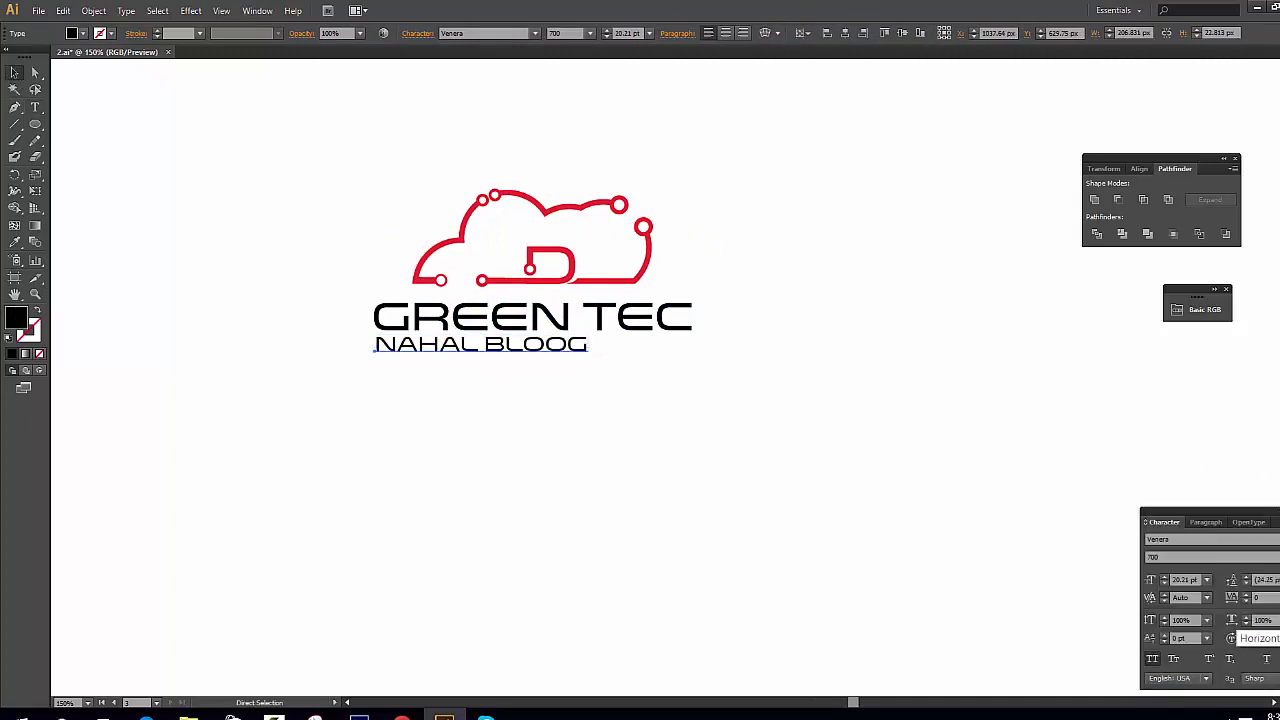
{"action": "type", "text": "500"}
{"action": "key", "text": "Return"}
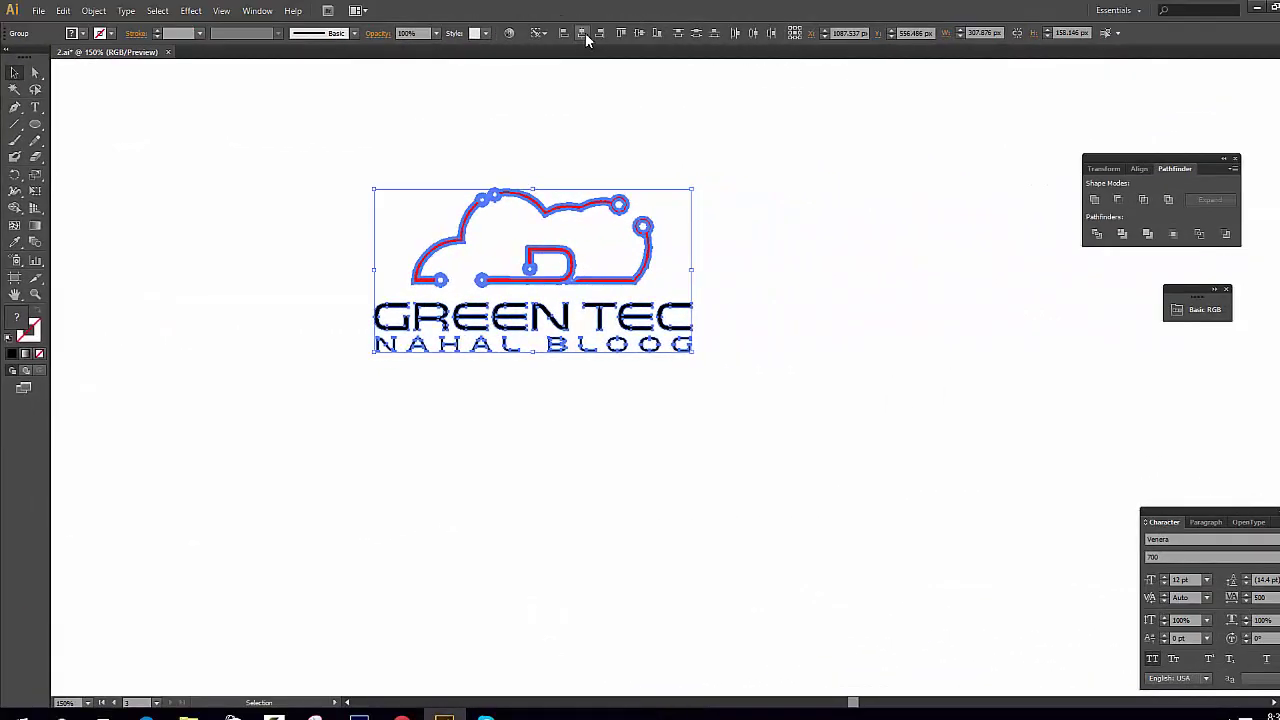
{"action": "left_click", "coordinate": [726, 377]}
Step: Revert NAHAL BLOOG to live text, set Nexa Bold with tracking 900, and create outlines
{"action": "scroll", "coordinate": [598, 370], "scroll_direction": "up", "scroll_amount": 2}
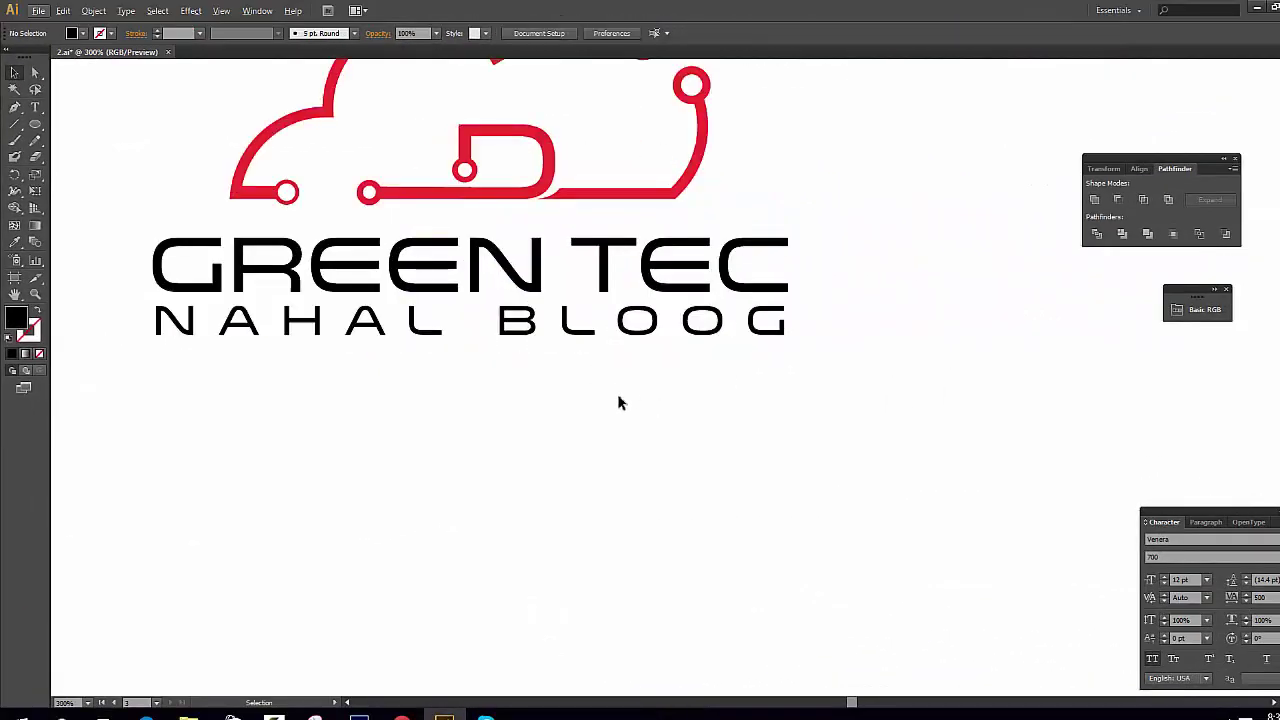
{"action": "left_click", "coordinate": [762, 332]}
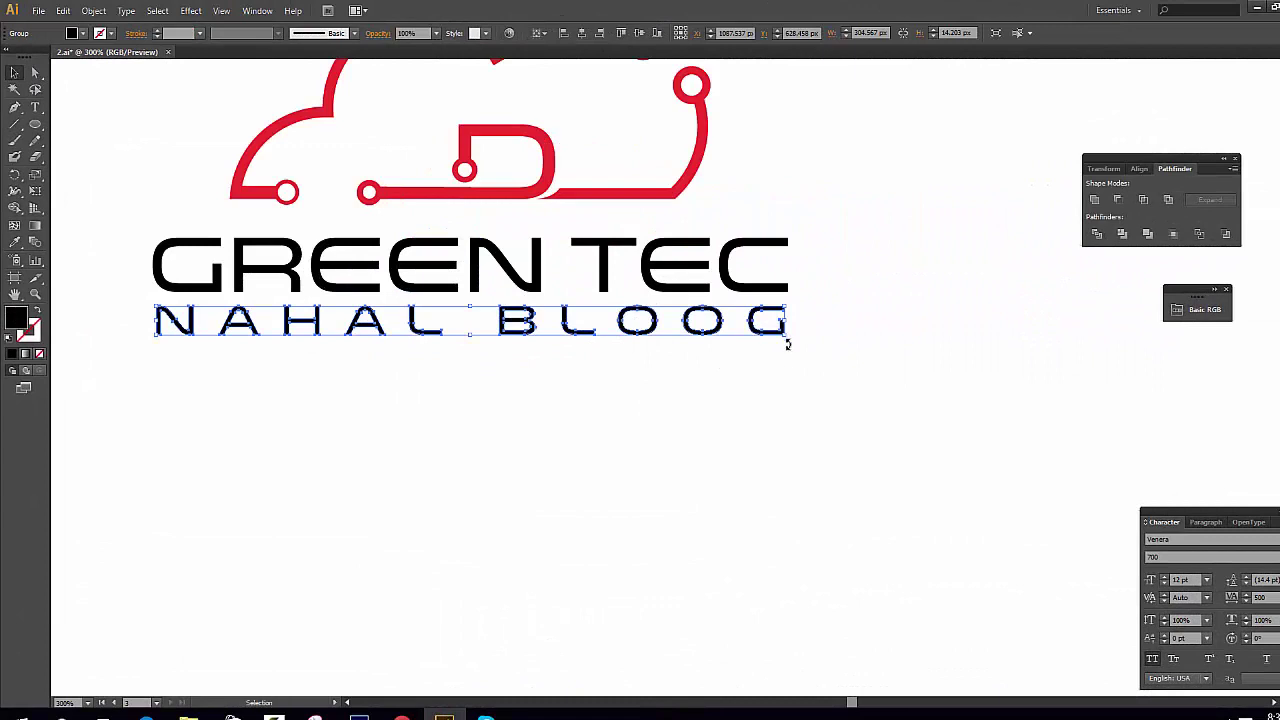
{"action": "key", "text": "ctrl+z"}
{"action": "key", "text": "ctrl+z"}
{"action": "type", "text": "Nexa Bold"}
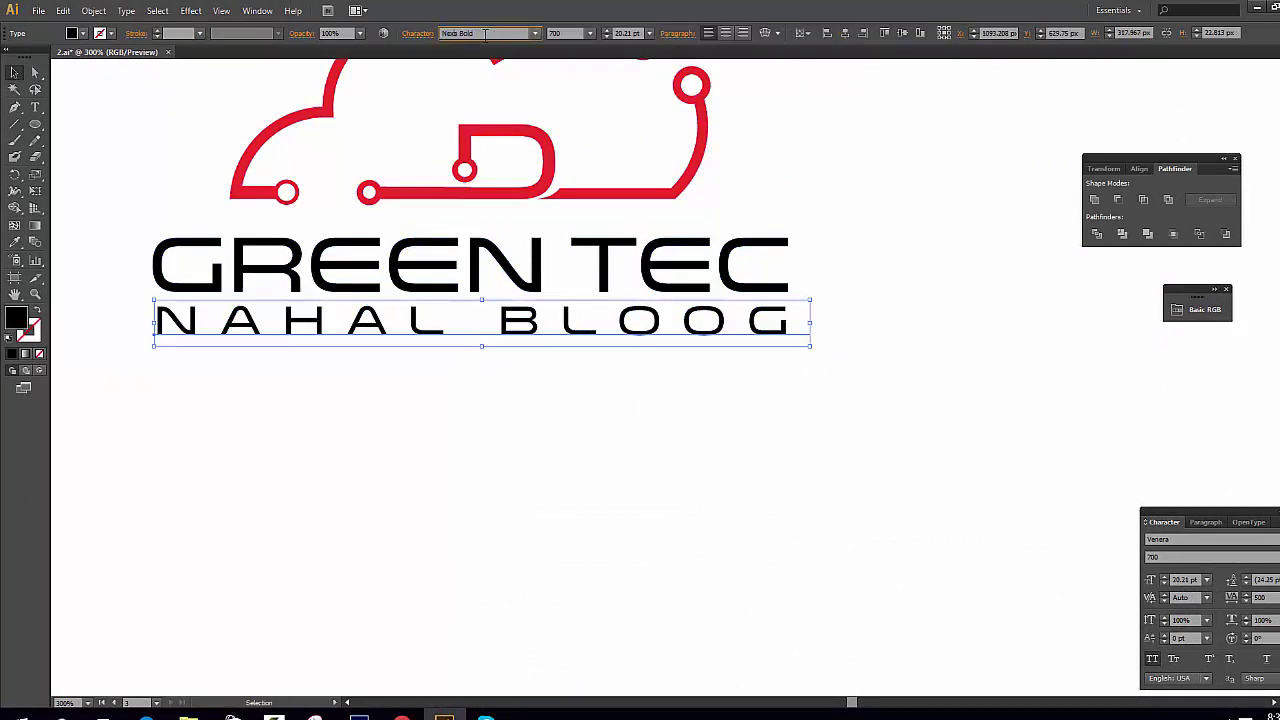
{"action": "key", "text": "Return"}
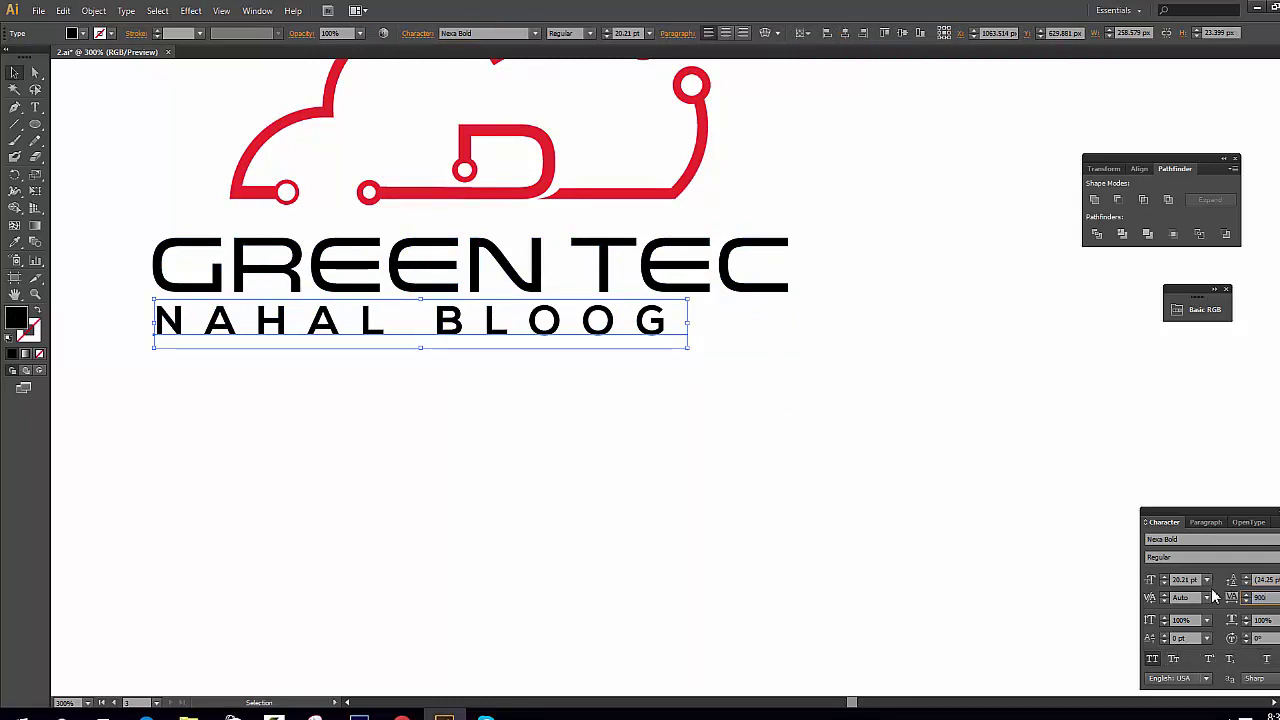
{"action": "key", "text": "Return"}
{"action": "right_click", "coordinate": [722, 342]}
{"action": "left_click", "coordinate": [790, 437]}
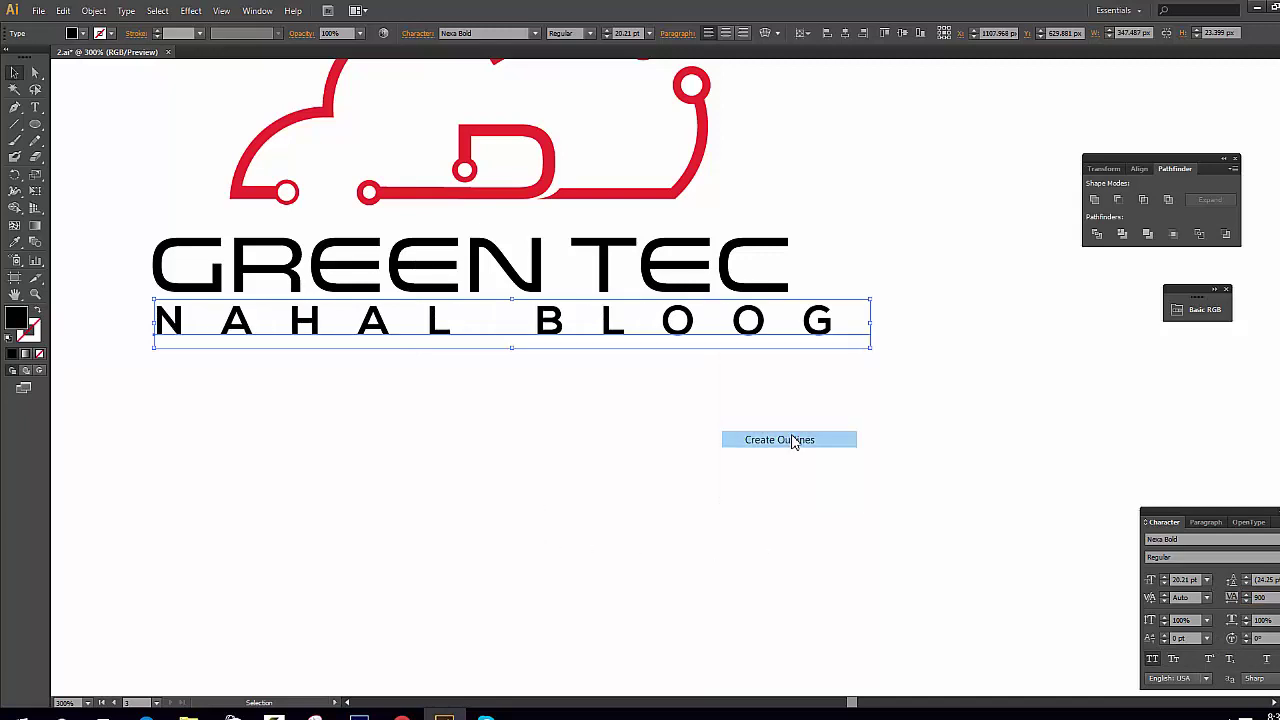
Step: Outline NAHAL BLOOG, left-align it with GREEN TEC and narrow it to the same width
{"action": "left_click", "coordinate": [612, 258], "text": "shift"}
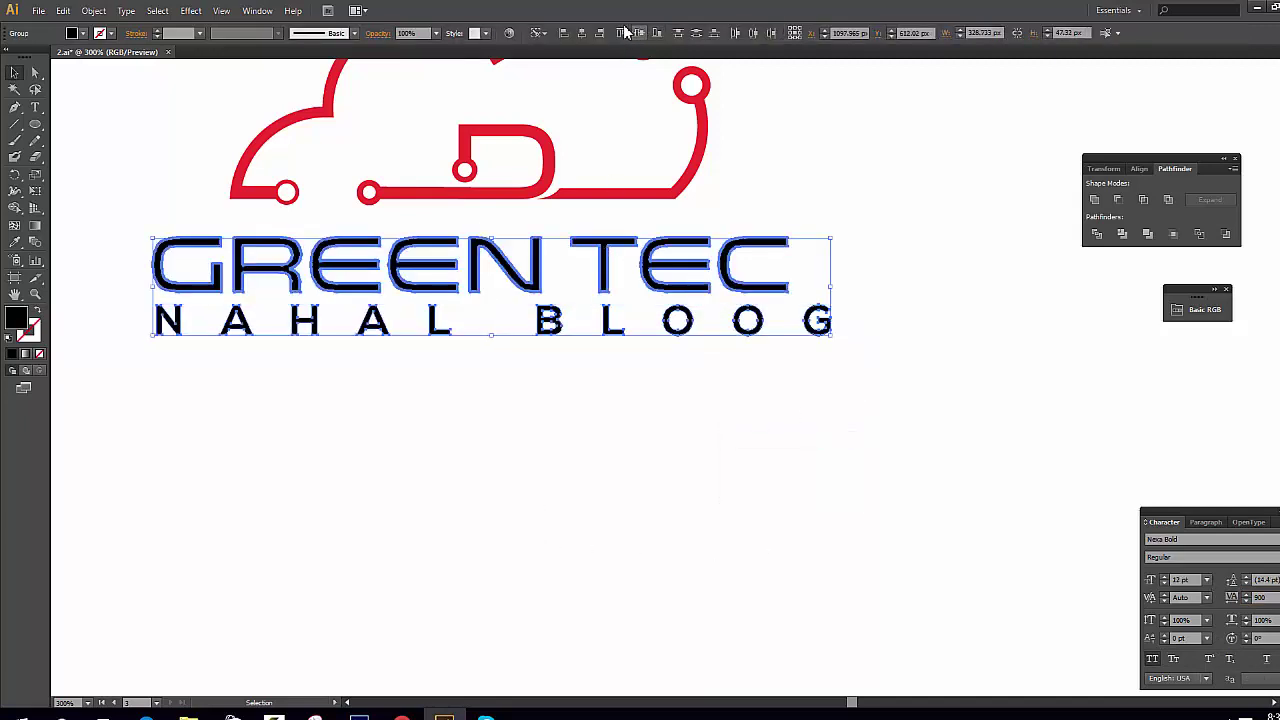
{"action": "left_click", "coordinate": [563, 33]}
{"action": "left_click", "coordinate": [792, 325]}
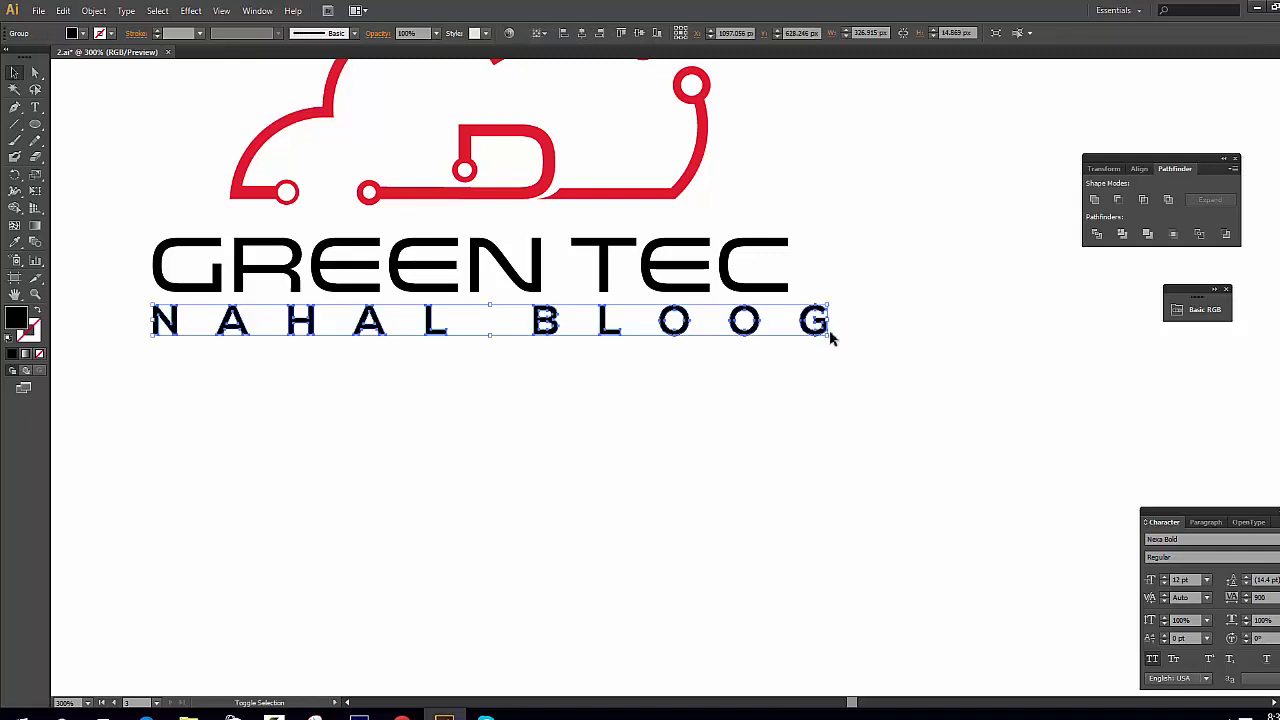
{"action": "left_click_drag", "start_coordinate": [822, 340], "coordinate": [792, 342]}
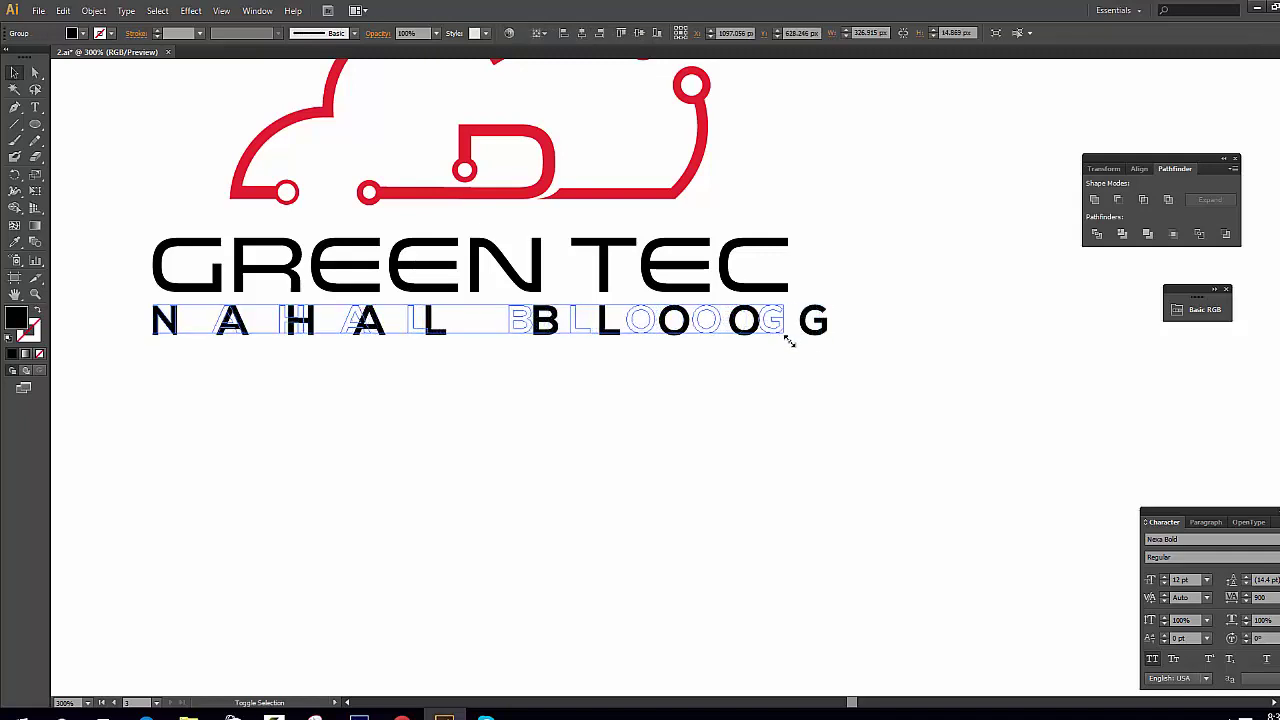
{"action": "left_click", "coordinate": [711, 403]}
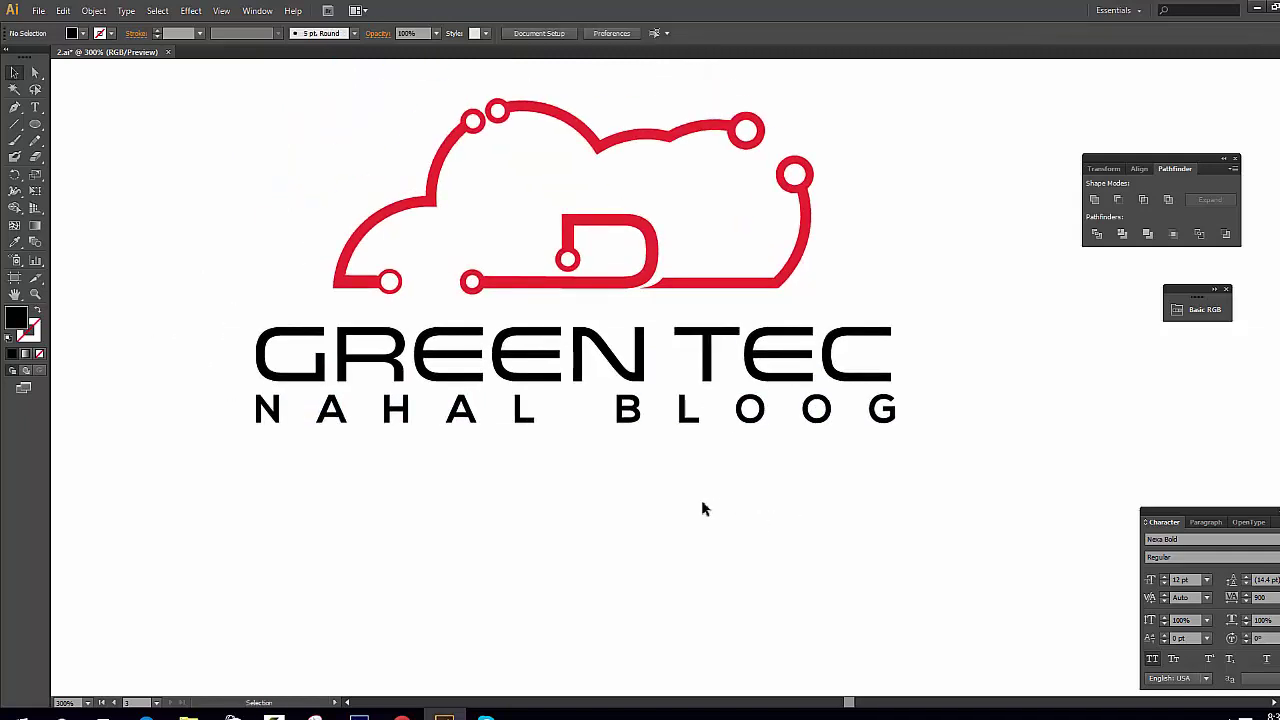
Step: Select the GREEN letters' anchor points with the Direct Selection tool
{"action": "left_click", "coordinate": [598, 380]}
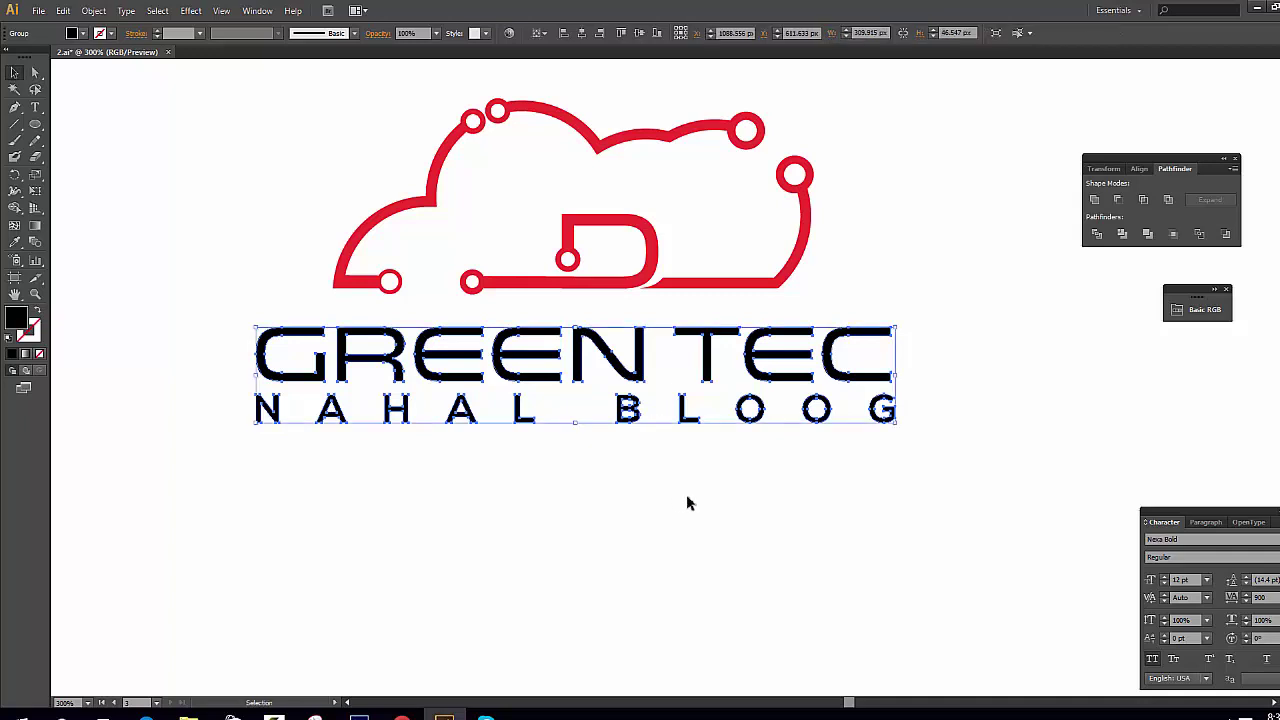
{"action": "left_click", "coordinate": [755, 503]}
{"action": "left_click_drag", "start_coordinate": [840, 603], "coordinate": [277, 277]}
{"action": "left_click_drag", "start_coordinate": [289, 123], "coordinate": [660, 314]}
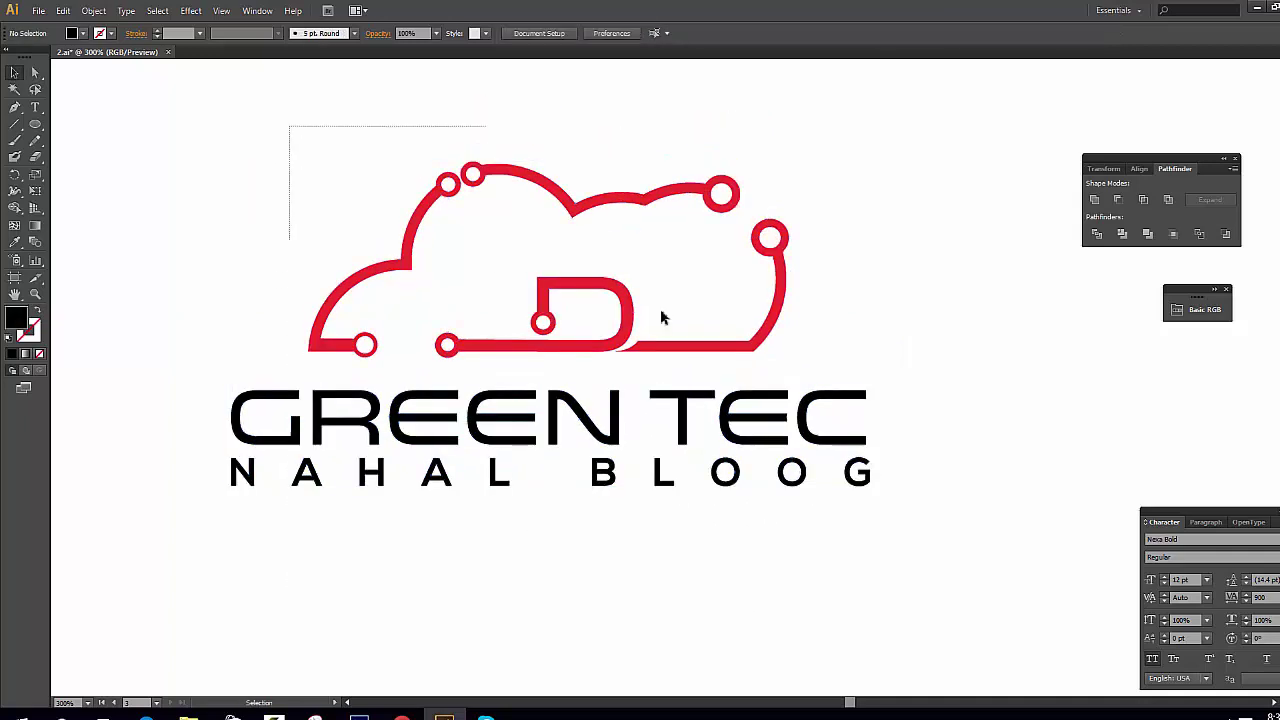
{"action": "key", "text": "a"}
{"action": "left_click_drag", "start_coordinate": [155, 386], "coordinate": [624, 435]}
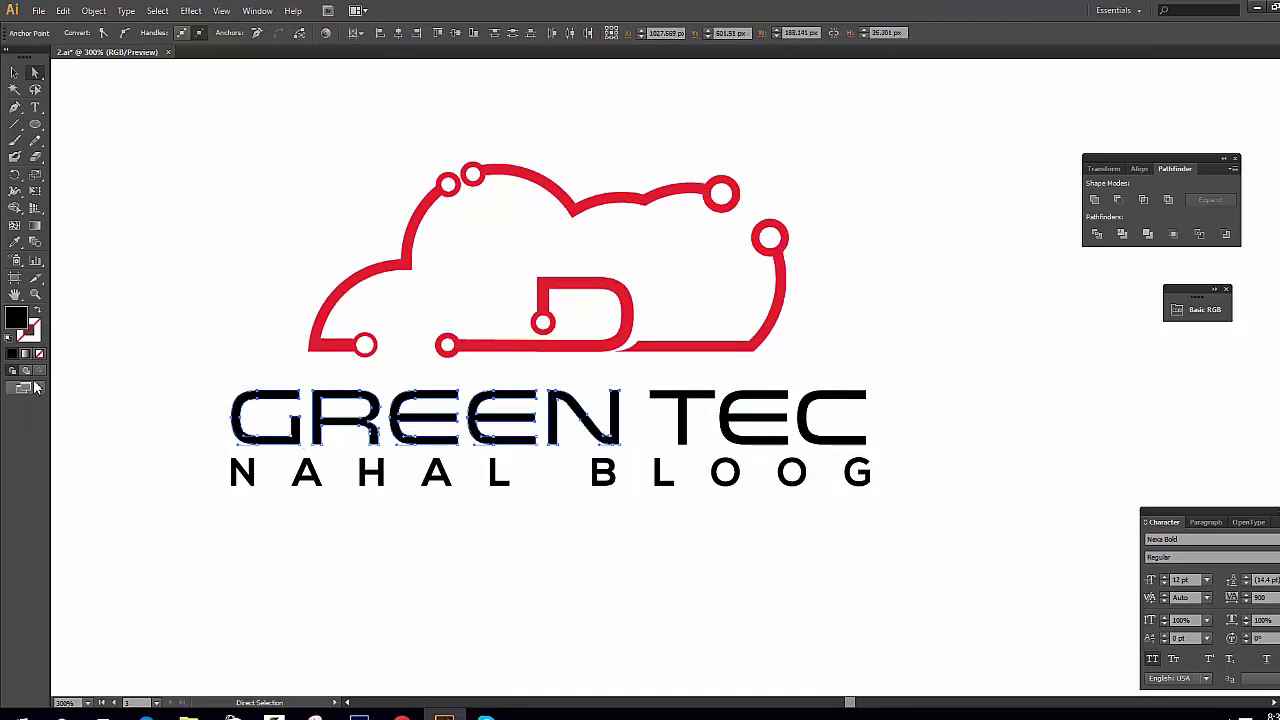
Step: From the Basic RGB swatch library, fill GREEN light green and TEC gray, then select NAHAL BLOOG
{"action": "left_click", "coordinate": [257, 10]}
{"action": "mouse_move", "coordinate": [341, 660]}
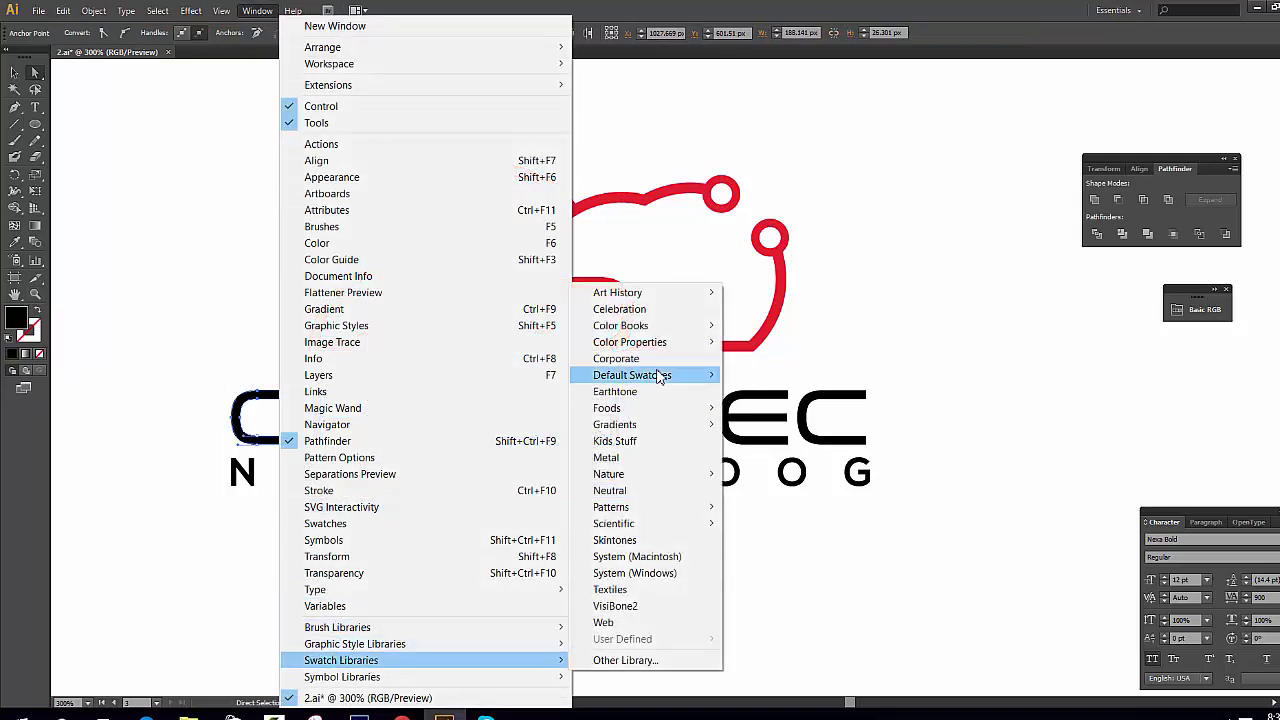
{"action": "left_click", "coordinate": [778, 374]}
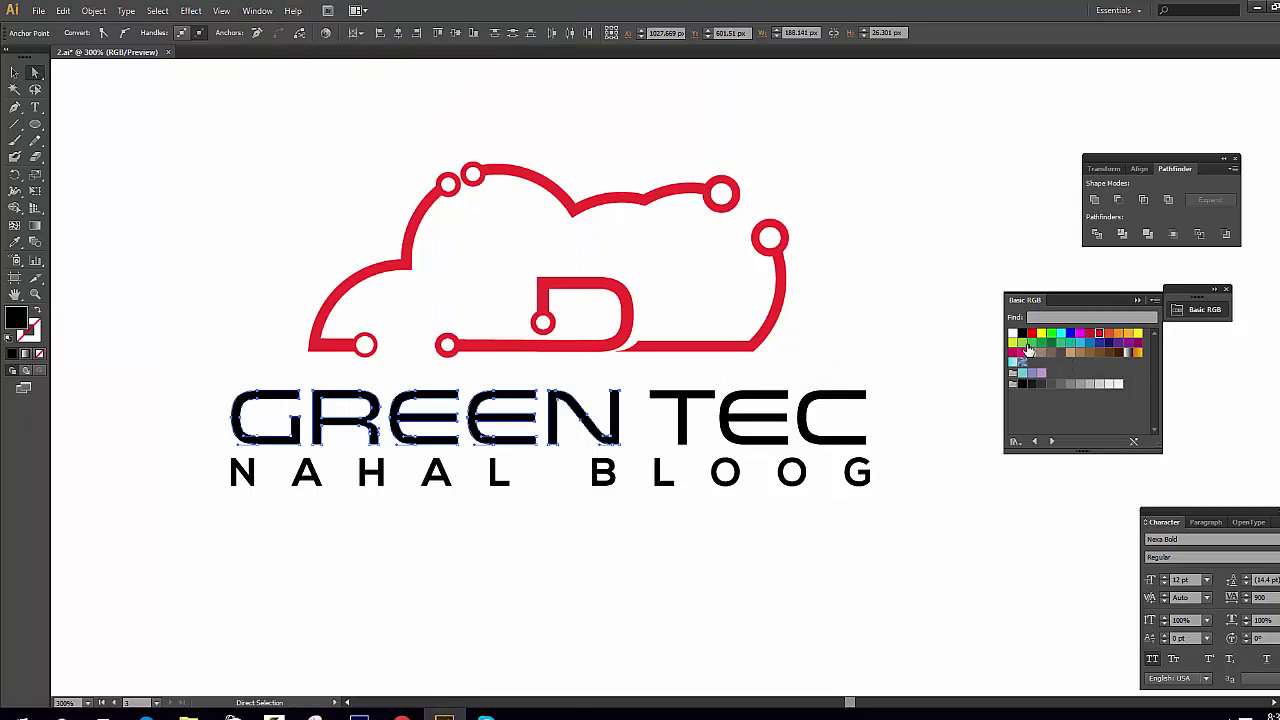
{"action": "left_click", "coordinate": [1023, 343]}
{"action": "left_click", "coordinate": [766, 542]}
{"action": "left_click_drag", "start_coordinate": [848, 430], "coordinate": [852, 436]}
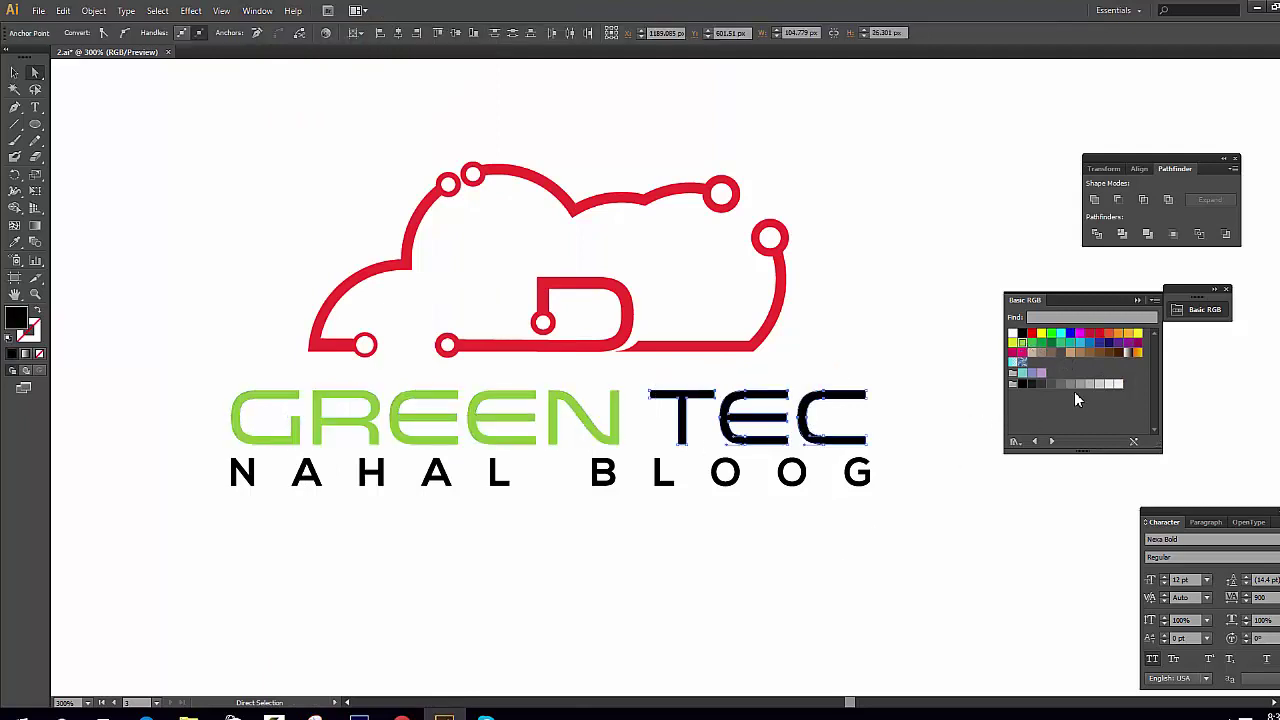
{"action": "left_click", "coordinate": [1094, 388]}
{"action": "left_click_drag", "start_coordinate": [934, 514], "coordinate": [229, 465]}
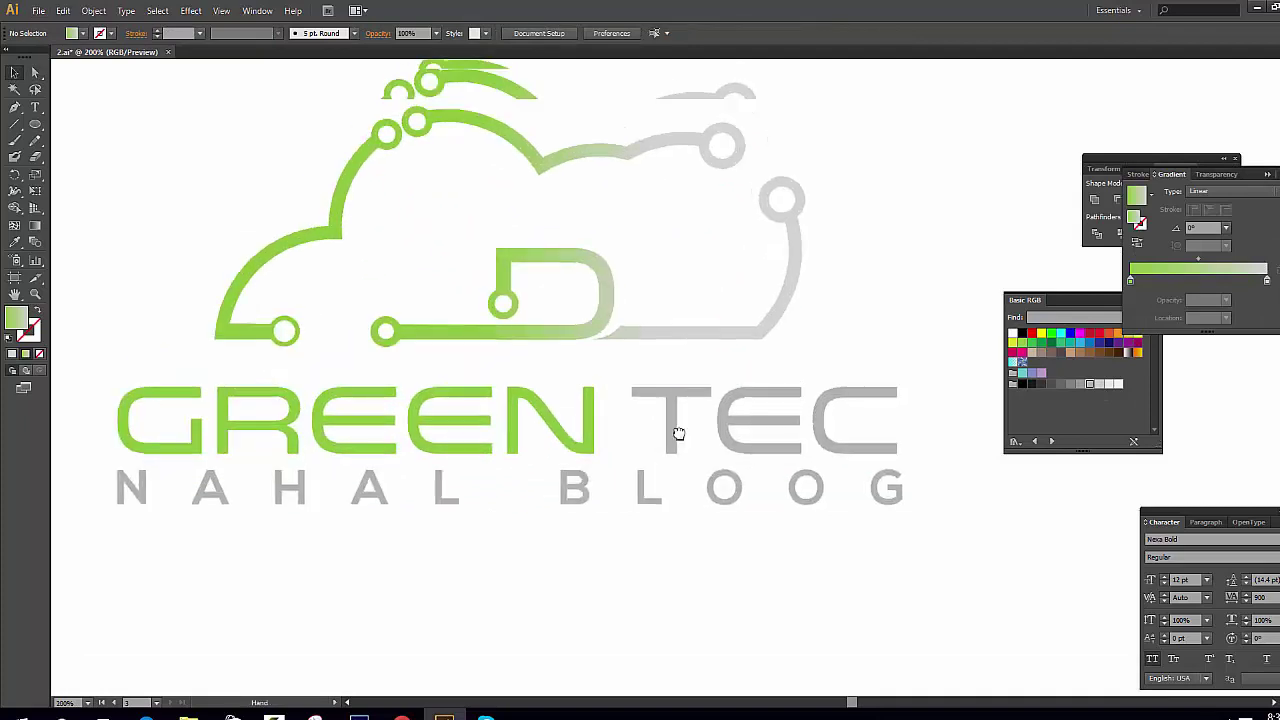
Step: Duplicate the logo group to the right of the original and ungroup the copy
{"action": "key", "text": "ctrl+a"}
{"action": "left_click_drag", "start_coordinate": [851, 514], "coordinate": [621, 459]}
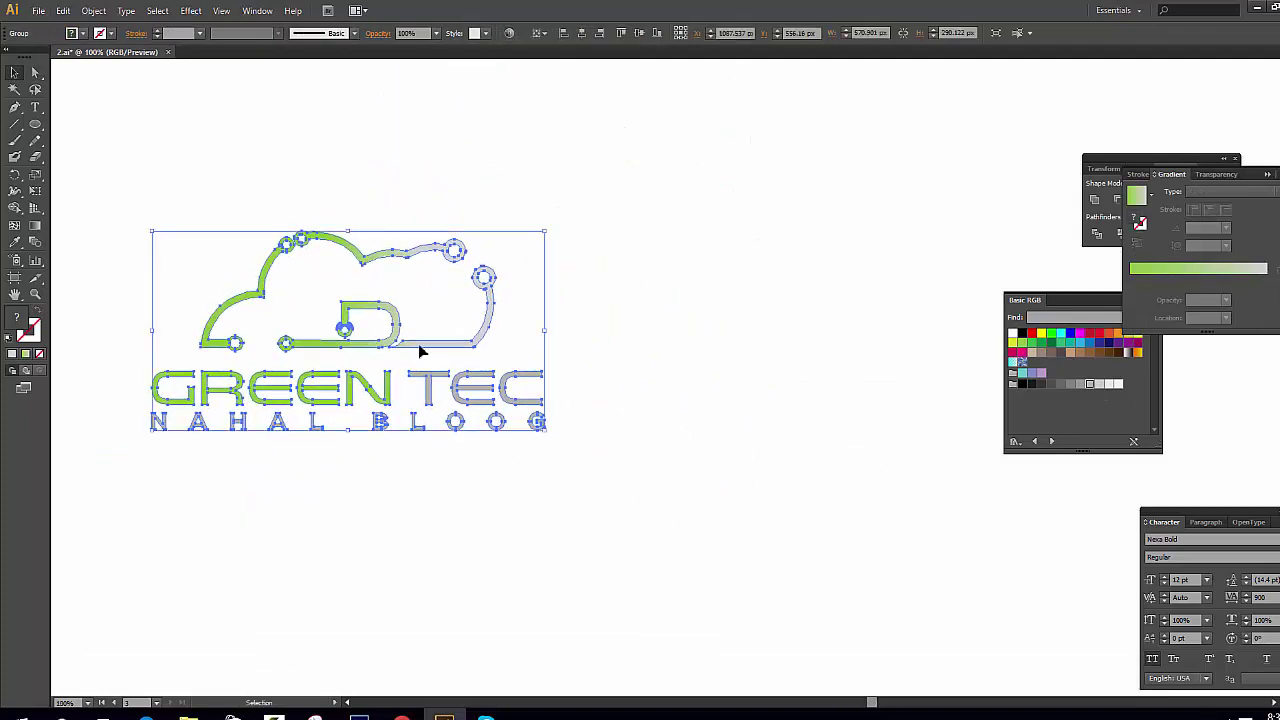
{"action": "left_click_drag", "start_coordinate": [420, 350], "coordinate": [977, 451]}
{"action": "left_click_drag", "start_coordinate": [914, 531], "coordinate": [629, 486]}
{"action": "left_click_drag", "start_coordinate": [691, 366], "coordinate": [800, 308]}
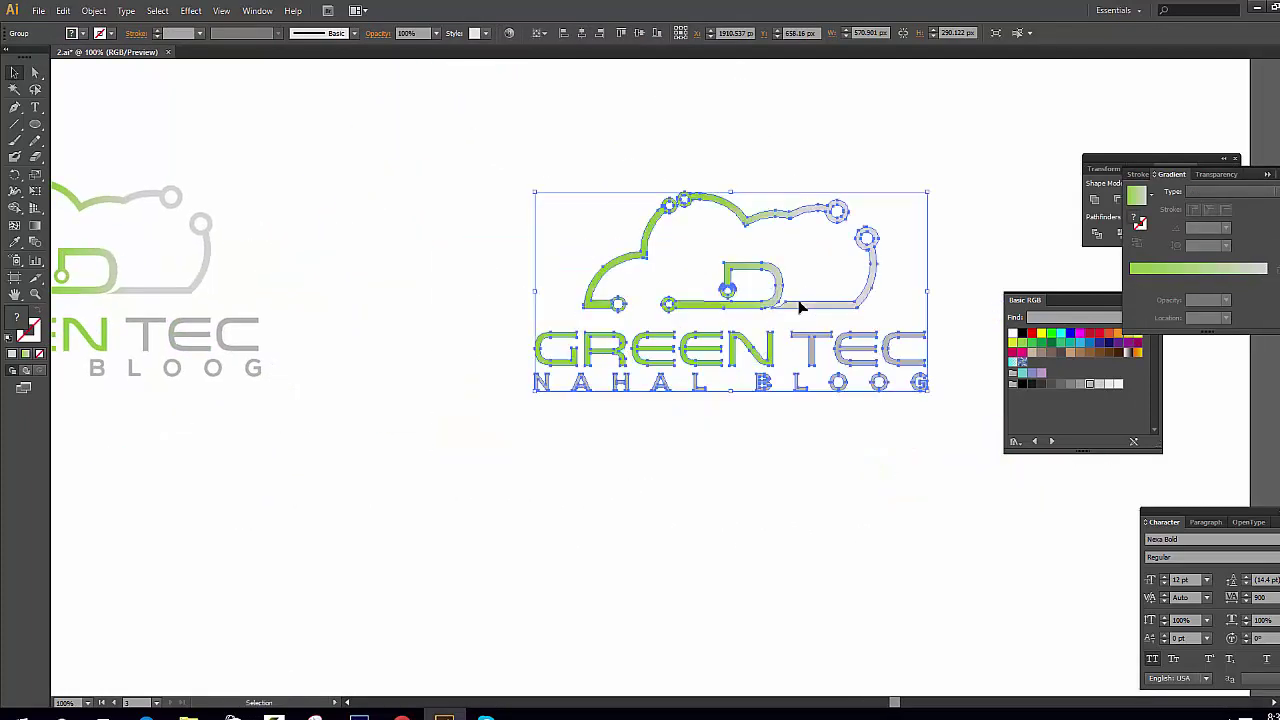
{"action": "right_click", "coordinate": [799, 307]}
{"action": "left_click", "coordinate": [862, 392]}
Step: Raise the copy's cloud about 64 px and move its GREEN TEC text up slightly
{"action": "left_click", "coordinate": [629, 234]}
{"action": "left_click", "coordinate": [771, 263]}
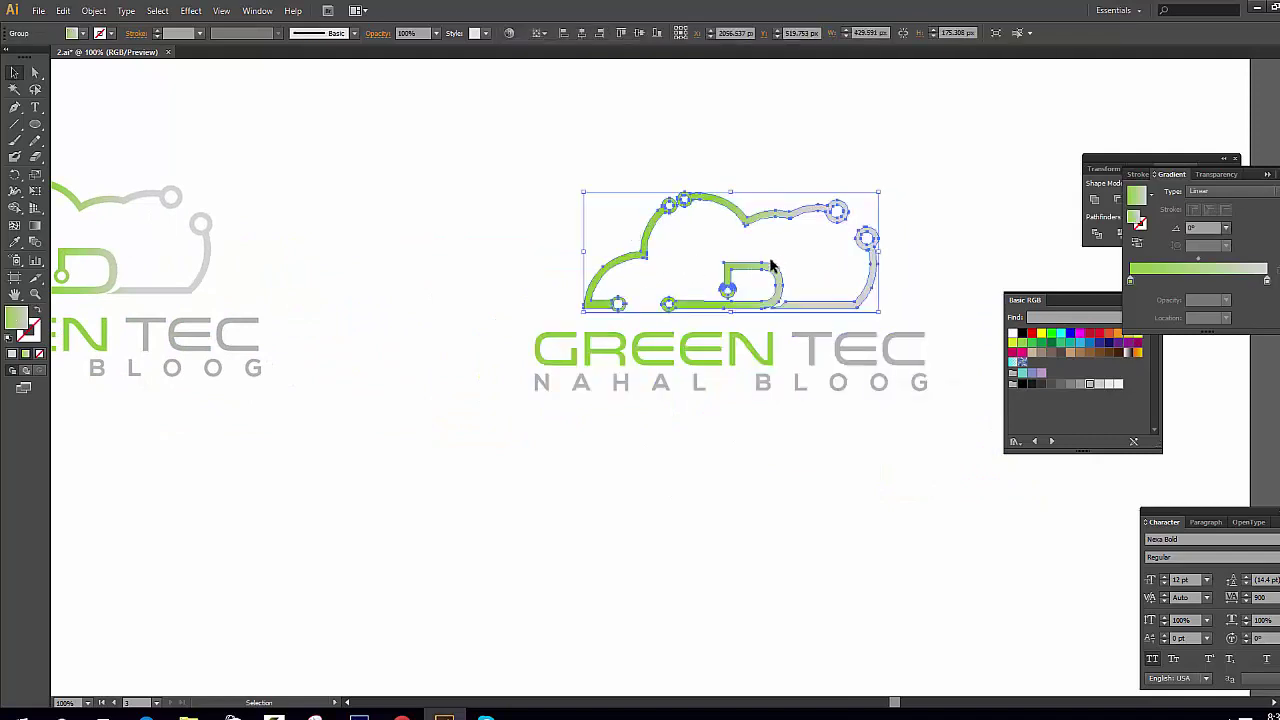
{"action": "left_click_drag", "start_coordinate": [771, 263], "coordinate": [763, 199]}
{"action": "left_click", "coordinate": [829, 490]}
{"action": "left_click", "coordinate": [741, 347]}
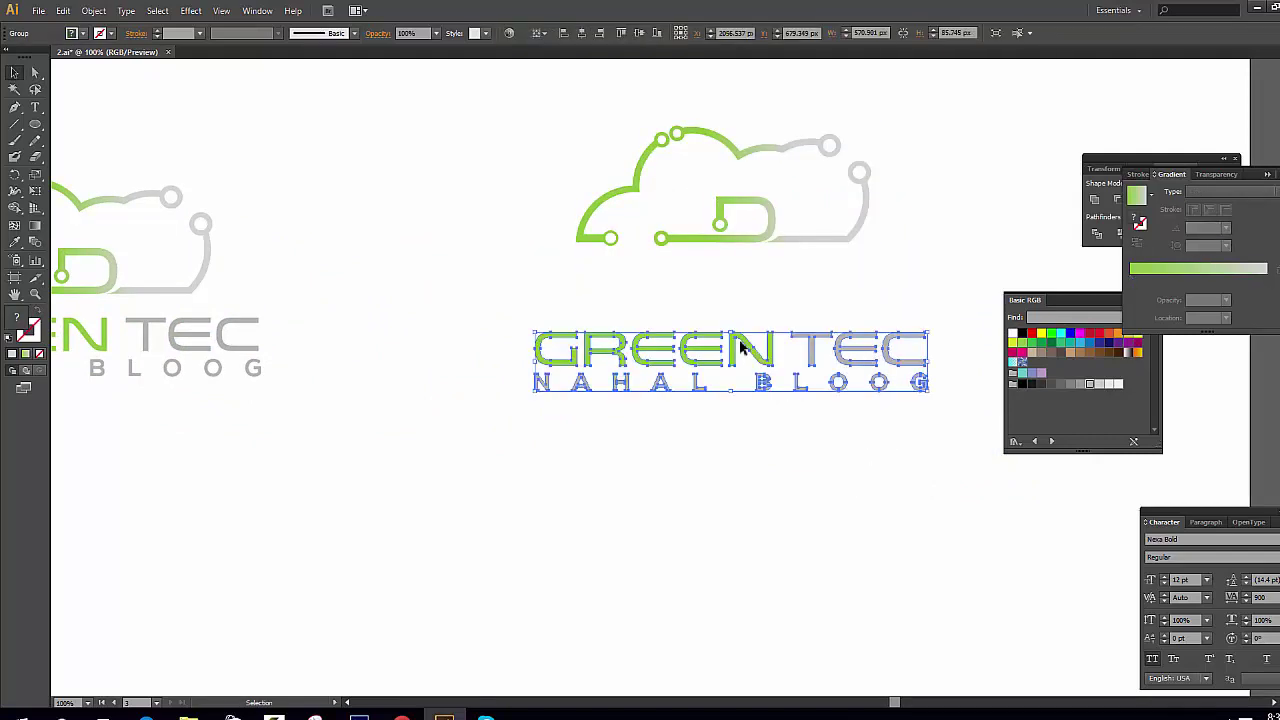
{"action": "left_click_drag", "start_coordinate": [741, 326], "coordinate": [741, 300]}
{"action": "left_click", "coordinate": [822, 505]}
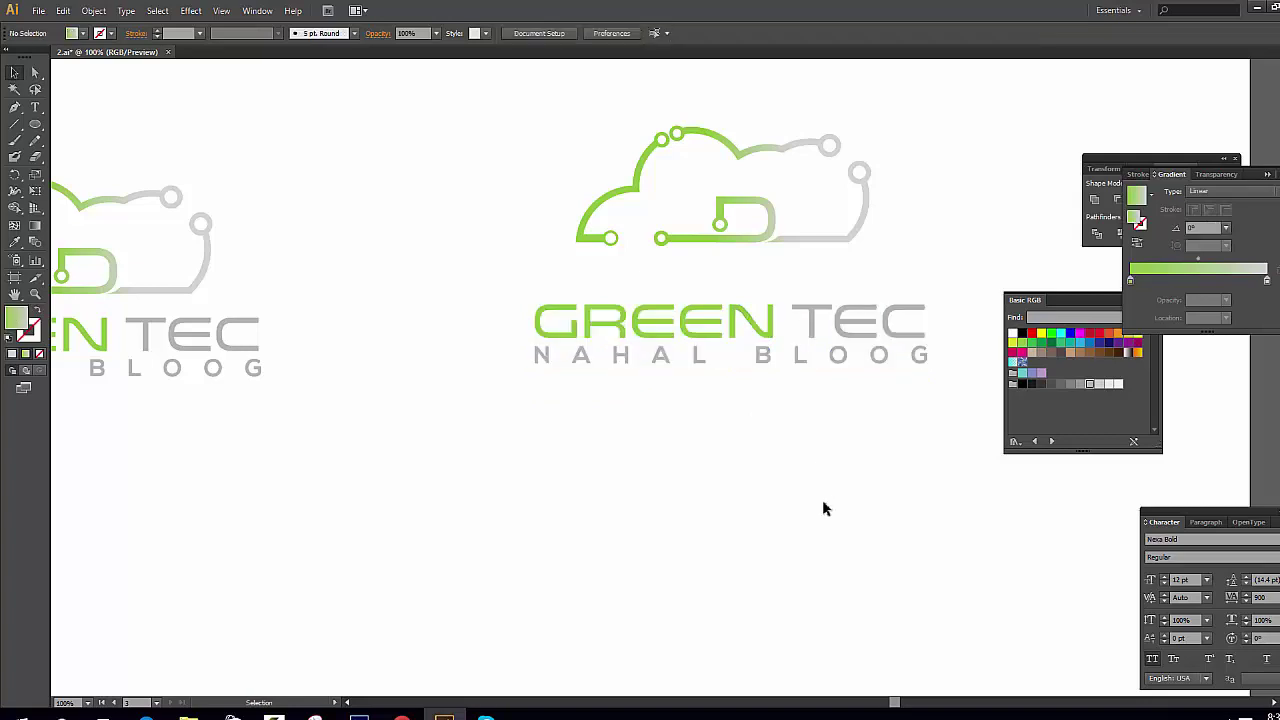
Step: Select the right logo copy, then the left logo
{"action": "scroll", "coordinate": [821, 507], "scroll_direction": "down", "scroll_amount": 3, "text": "alt"}
{"action": "scroll", "coordinate": [821, 508], "scroll_direction": "up", "scroll_amount": 2}
{"action": "left_click_drag", "start_coordinate": [880, 517], "coordinate": [703, 263]}
{"action": "scroll", "coordinate": [800, 463], "scroll_direction": "left", "scroll_amount": 3}
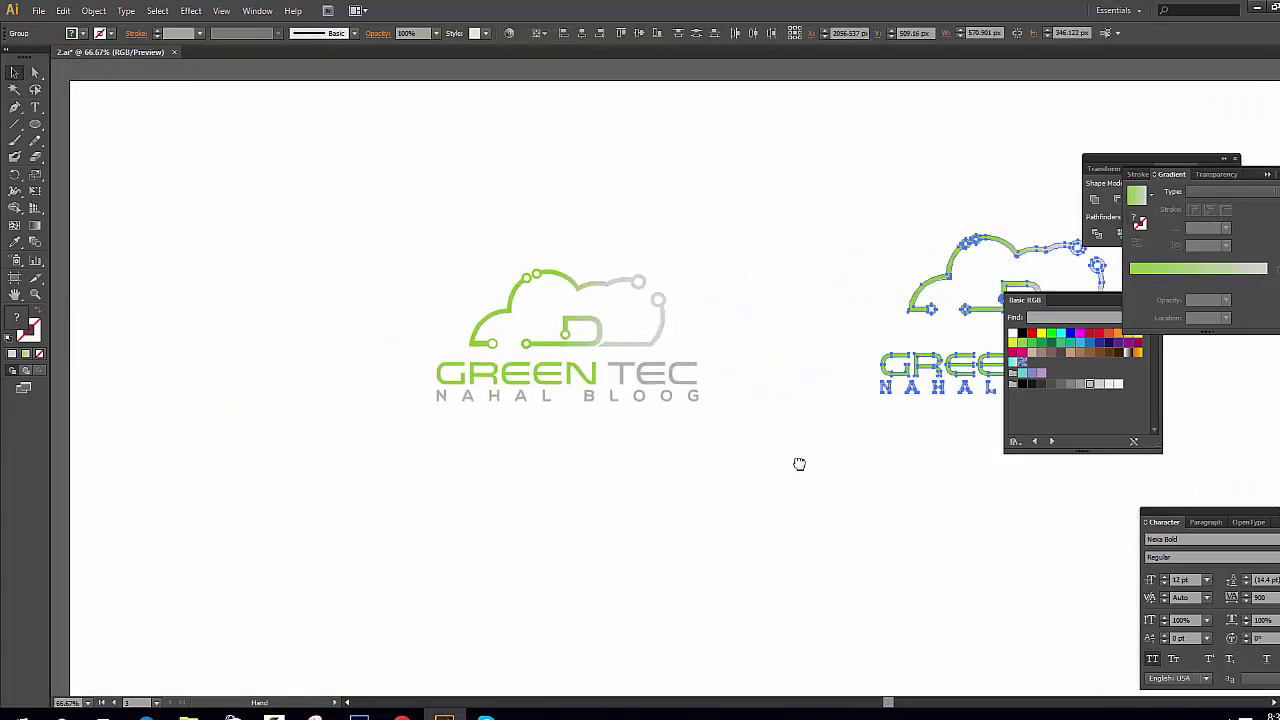
{"action": "left_click_drag", "start_coordinate": [711, 480], "coordinate": [468, 286]}
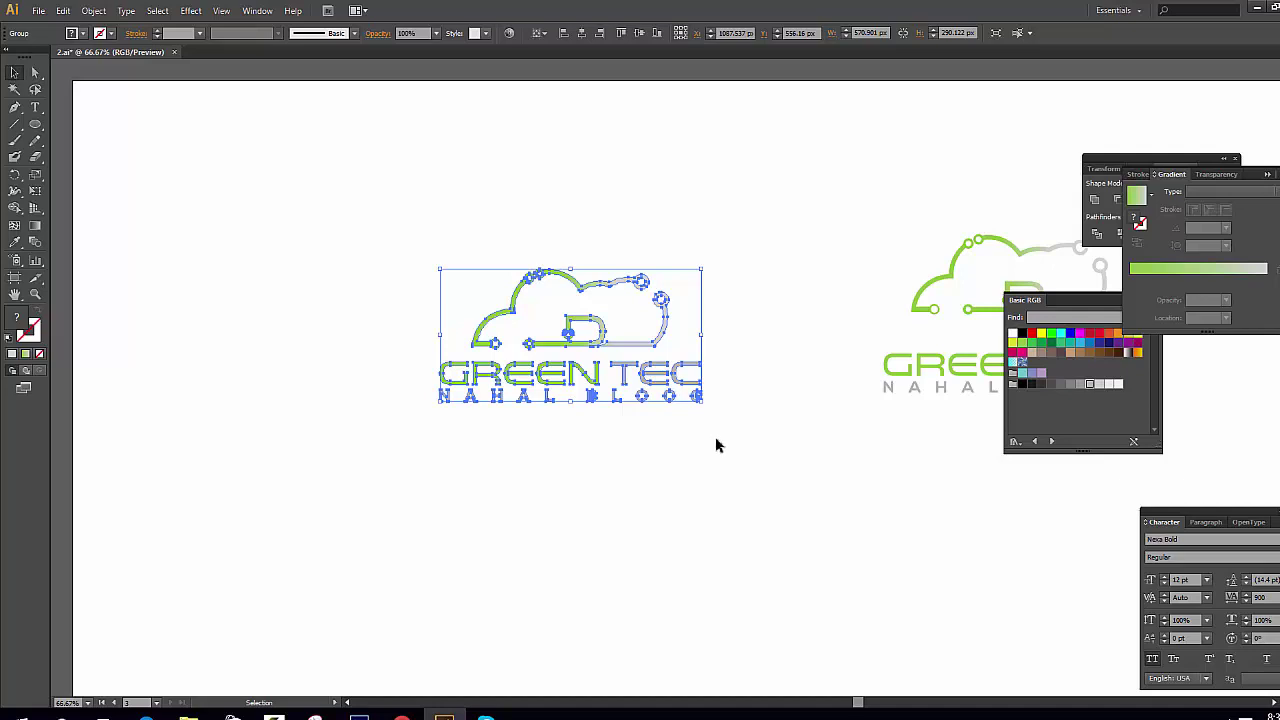
Step: Ungroup the left logo and test lowering its cloud, then undo that change
{"action": "scroll", "coordinate": [592, 345], "scroll_direction": "up", "scroll_amount": 2}
{"action": "right_click", "coordinate": [590, 345]}
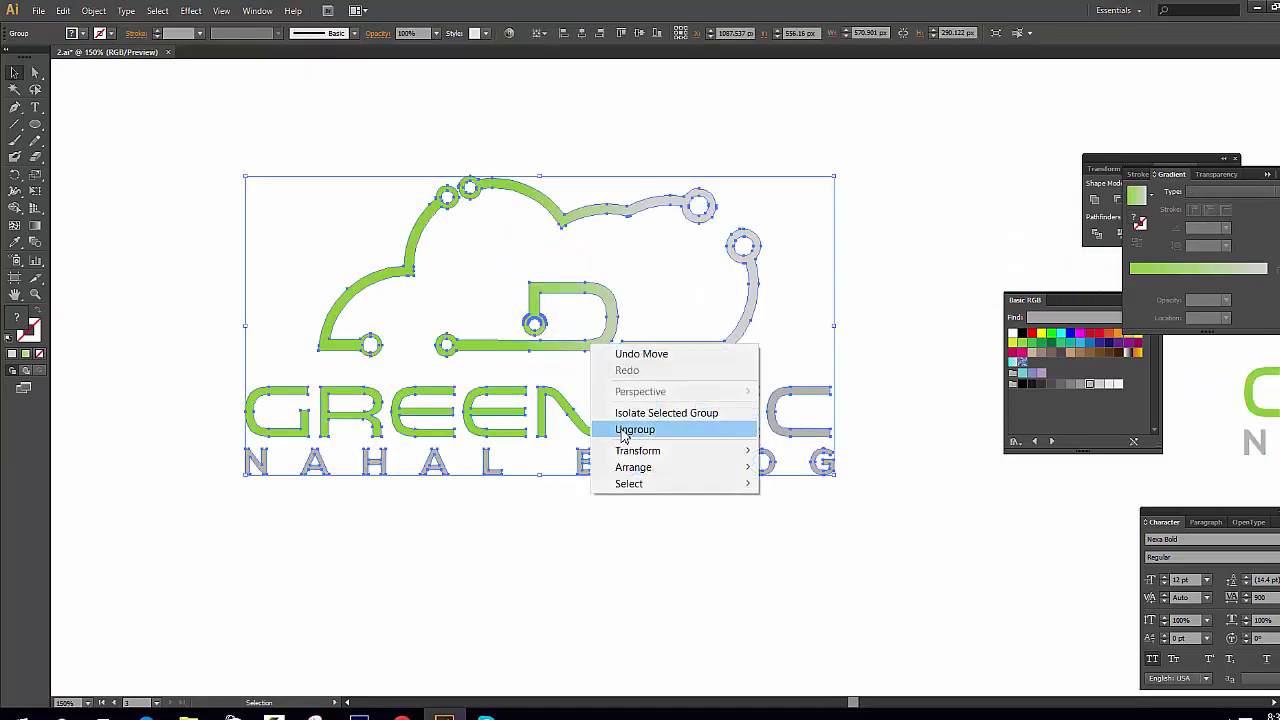
{"action": "left_click", "coordinate": [640, 426]}
{"action": "left_click", "coordinate": [597, 537]}
{"action": "left_click_drag", "start_coordinate": [576, 345], "coordinate": [575, 362]}
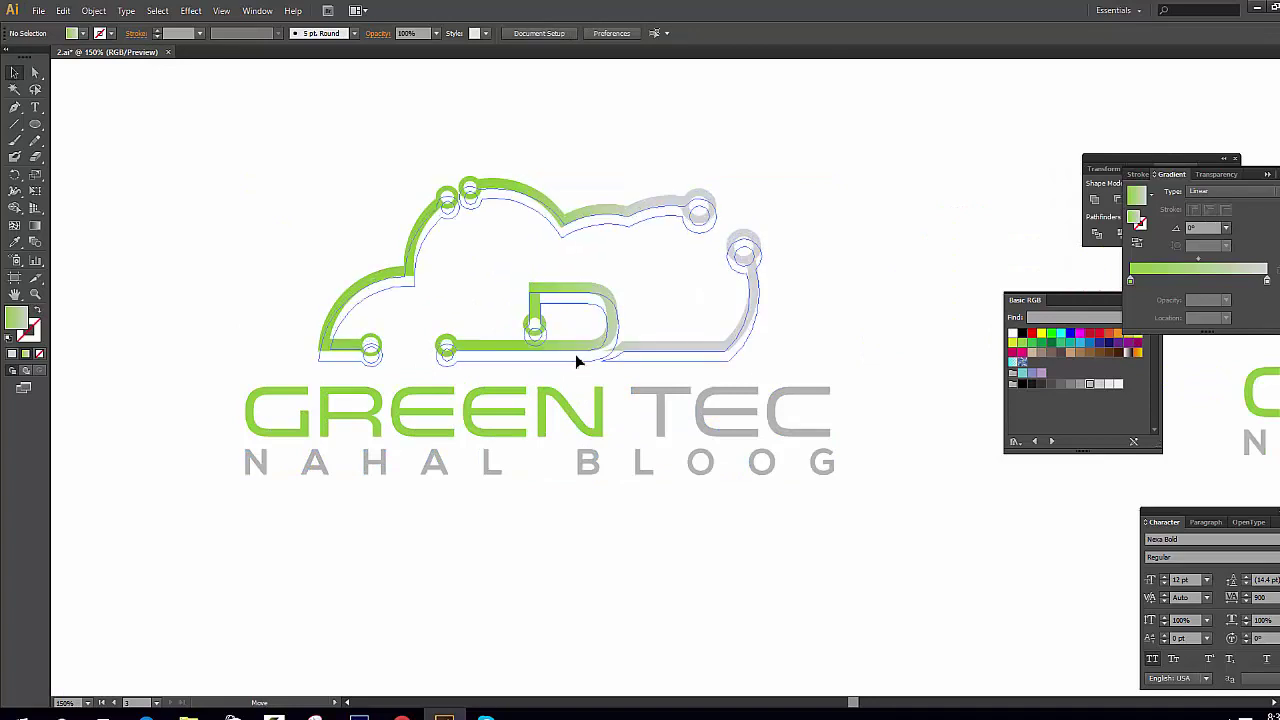
{"action": "left_click", "coordinate": [601, 521]}
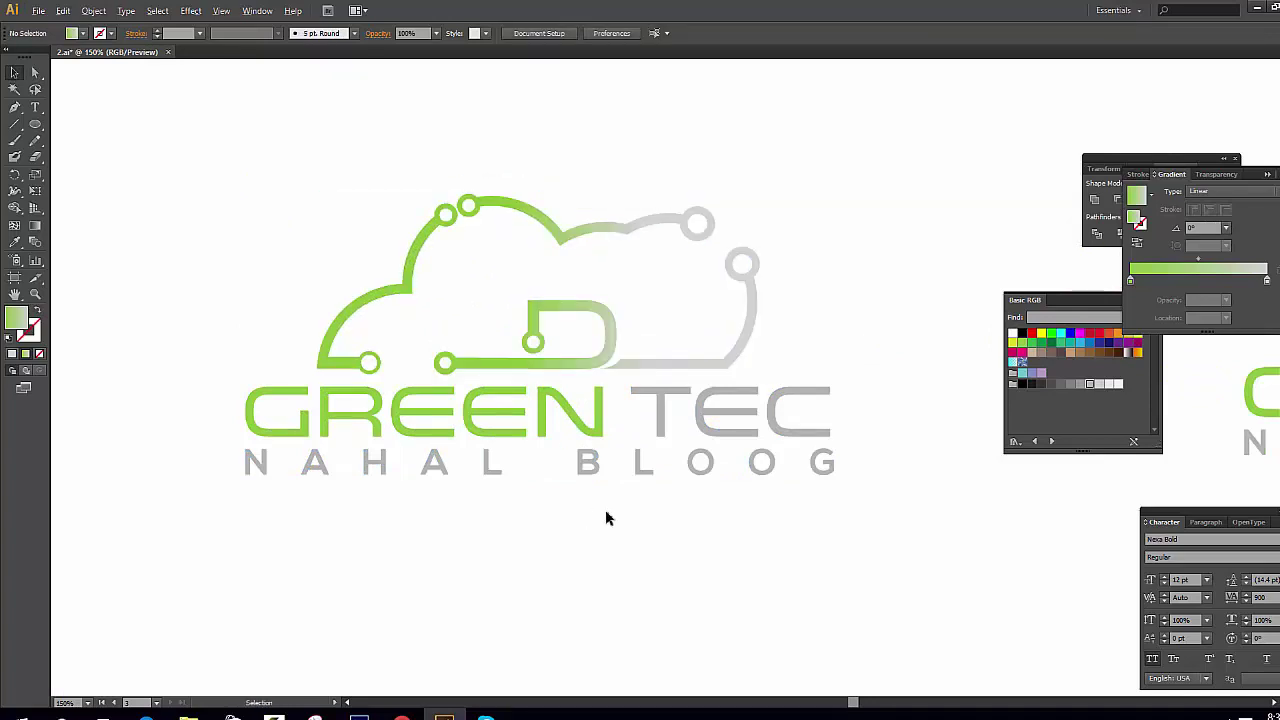
{"action": "scroll", "coordinate": [606, 512], "scroll_direction": "down", "scroll_amount": 2}
{"action": "scroll", "coordinate": [578, 497], "scroll_direction": "up", "scroll_amount": 2}
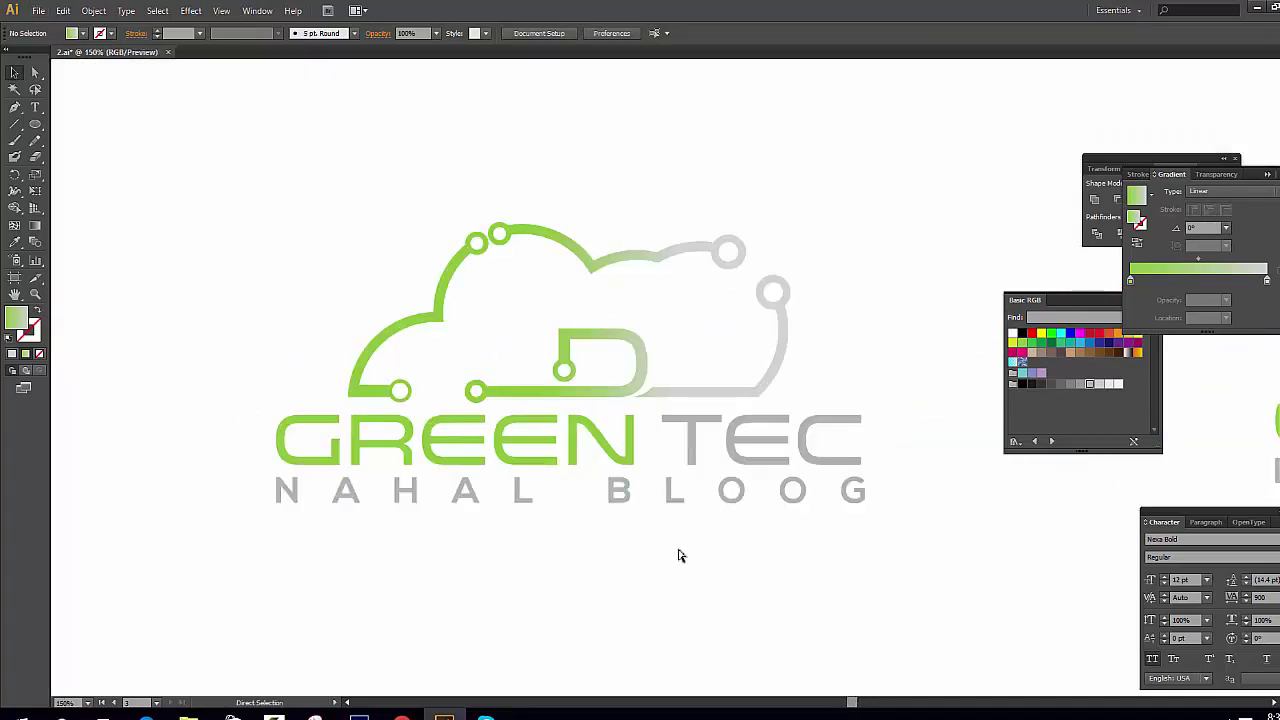
{"action": "key", "text": "ctrl+z"}
Step: Alt-drag a duplicate of the whole logo below the original and select its cloud
{"action": "scroll", "coordinate": [643, 366], "scroll_direction": "down", "scroll_amount": 2}
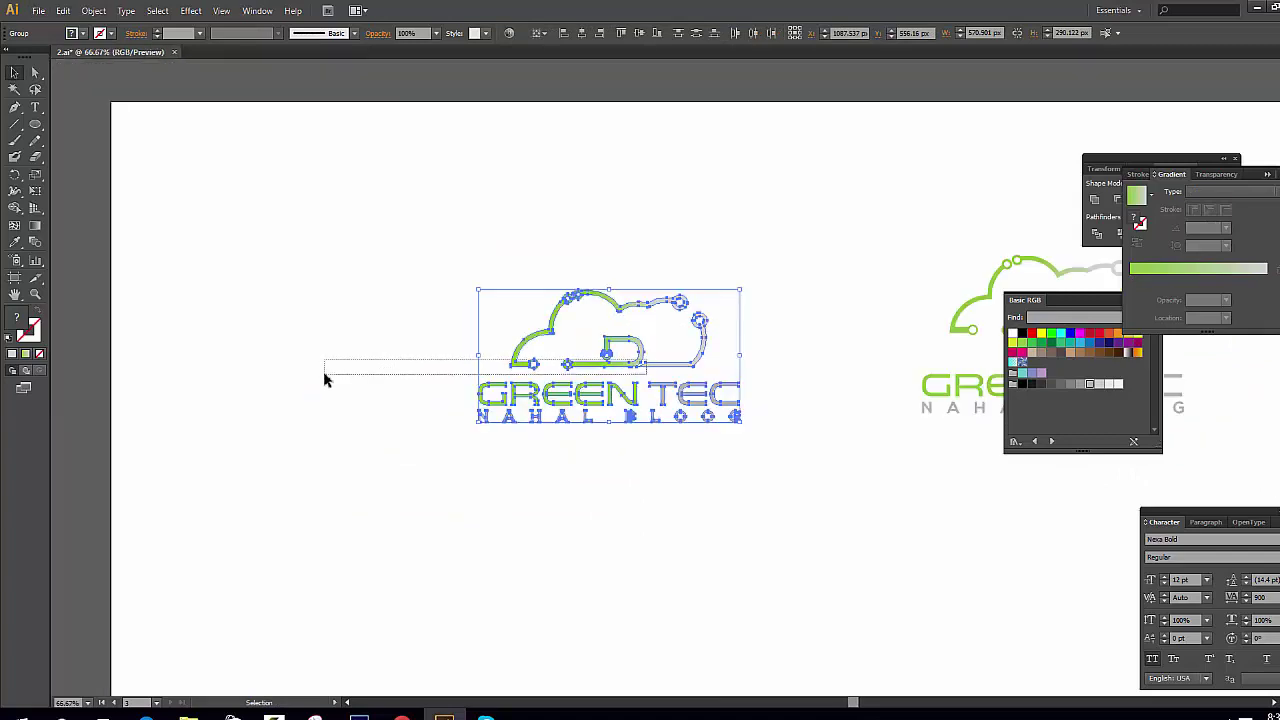
{"action": "left_click_drag", "start_coordinate": [324, 380], "coordinate": [324, 380]}
{"action": "left_click_drag", "start_coordinate": [622, 345], "coordinate": [595, 559], "text": "alt"}
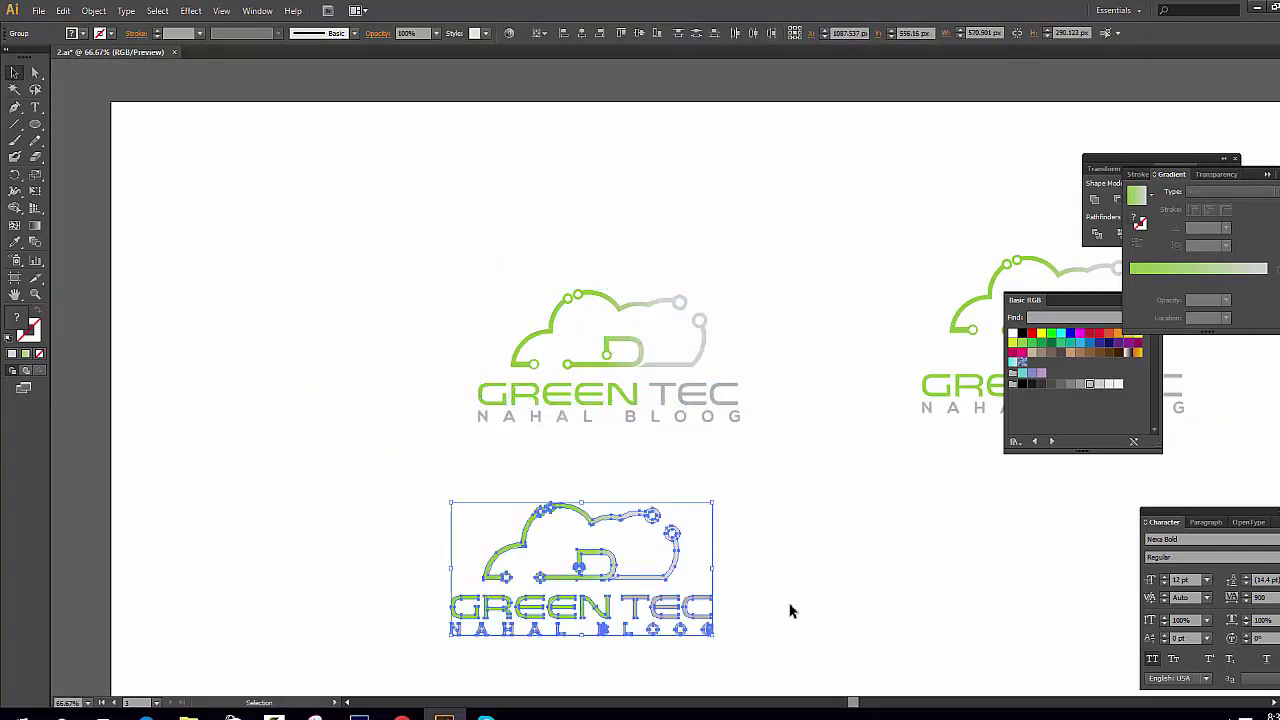
{"action": "left_click", "coordinate": [788, 608]}
{"action": "left_click", "coordinate": [610, 578]}
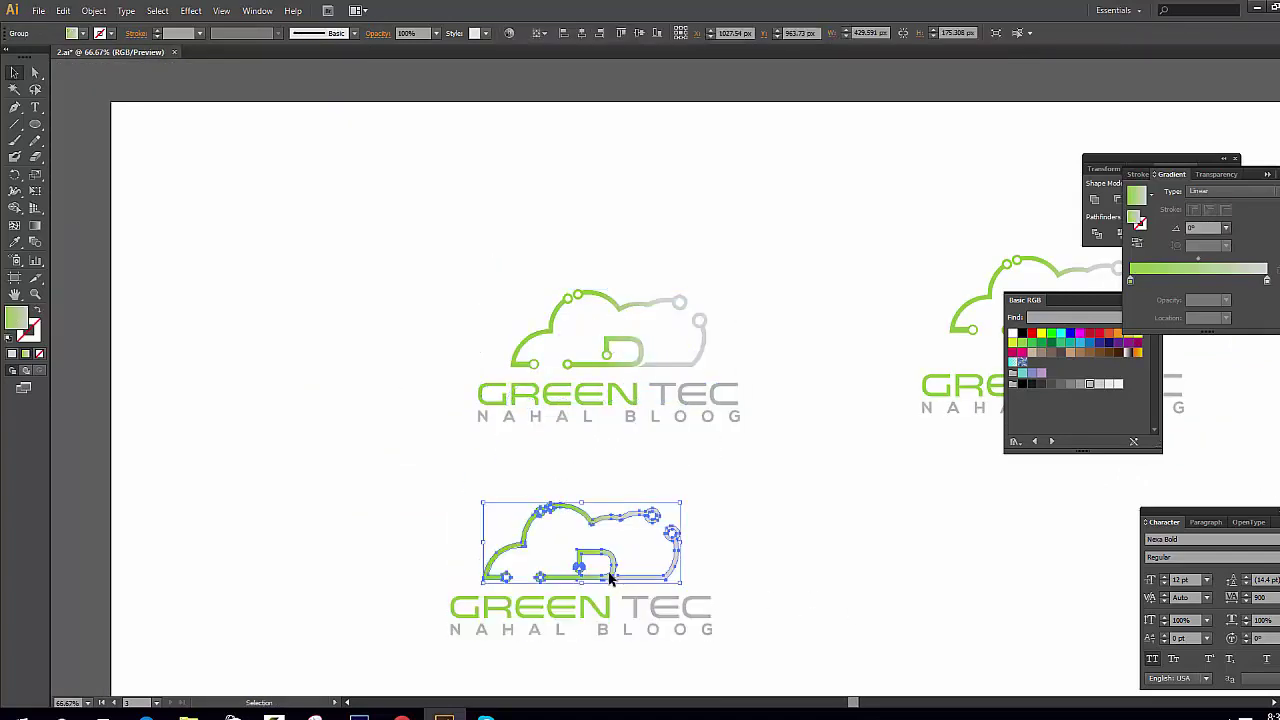
{"action": "left_click", "coordinate": [706, 663]}
{"action": "left_click_drag", "start_coordinate": [708, 632], "coordinate": [713, 601]}
{"action": "scroll", "coordinate": [713, 601], "scroll_direction": "down", "scroll_amount": 1}
{"action": "scroll", "coordinate": [731, 499], "scroll_direction": "down", "scroll_amount": 3}
{"action": "scroll", "coordinate": [862, 487], "scroll_direction": "up", "scroll_amount": 4}
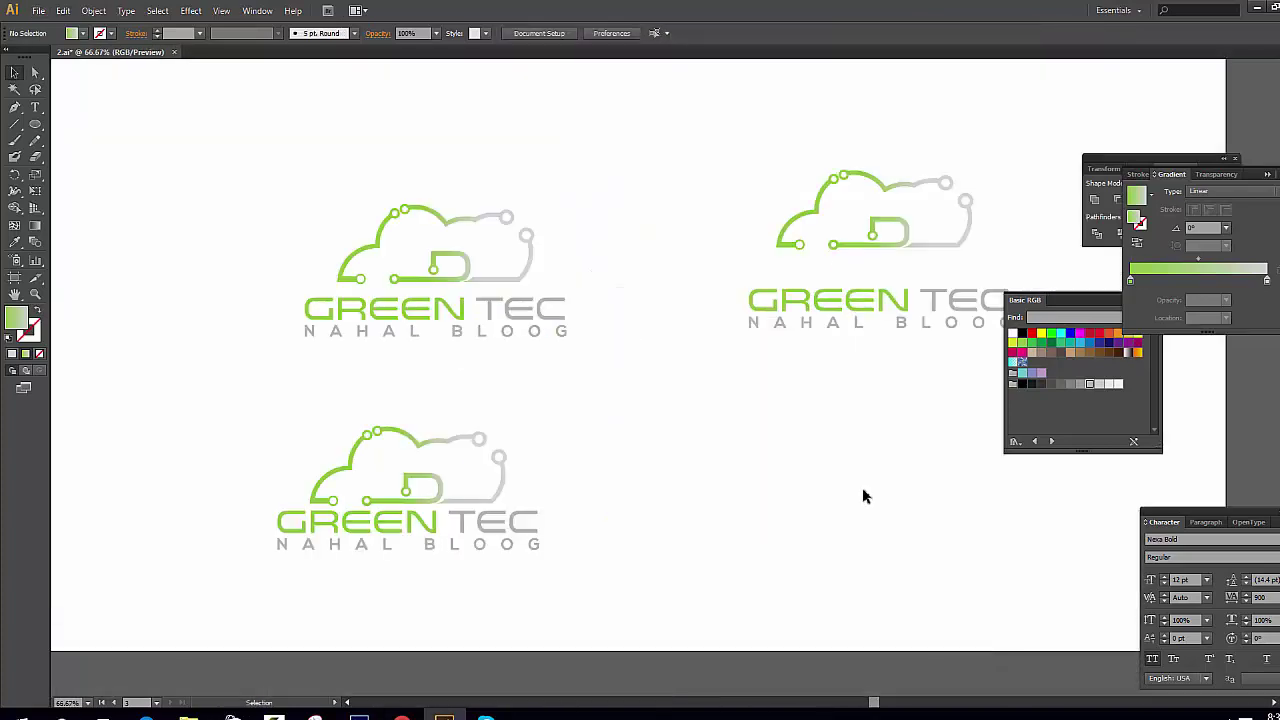
{"action": "left_click_drag", "start_coordinate": [772, 430], "coordinate": [811, 409]}
{"action": "scroll", "coordinate": [811, 409], "scroll_direction": "down", "scroll_amount": 2}
{"action": "left_click_drag", "start_coordinate": [783, 503], "coordinate": [719, 360]}
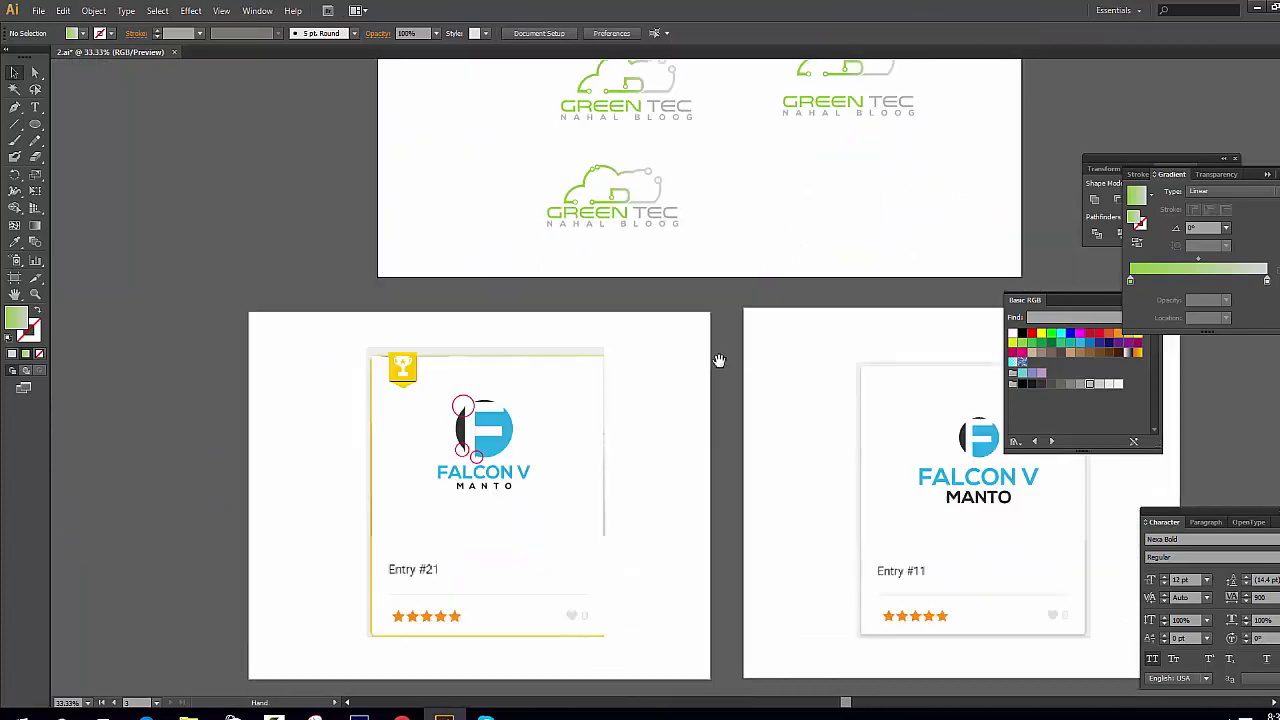